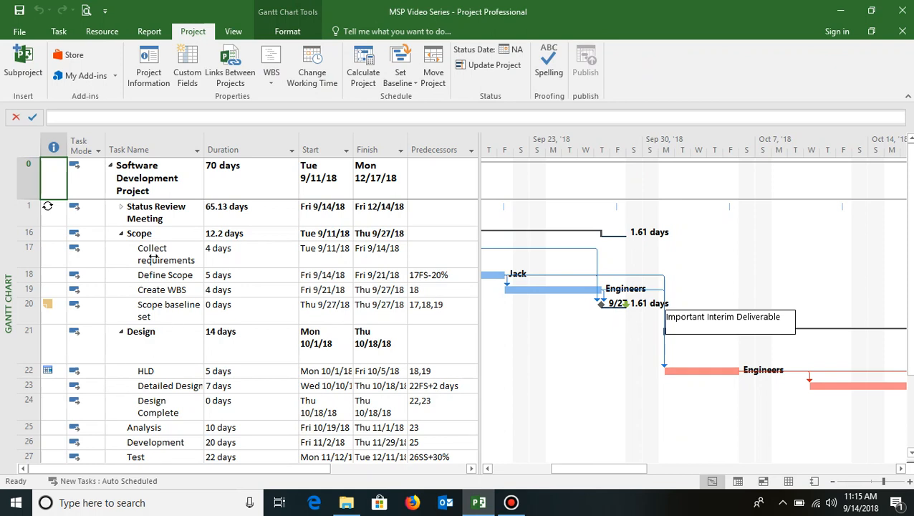
Examine the start and finish dates of the Collect requirements and Define Scope tasks.
{"action": "left_click_drag", "start_coordinate": [154, 256], "coordinate": [159, 271]}
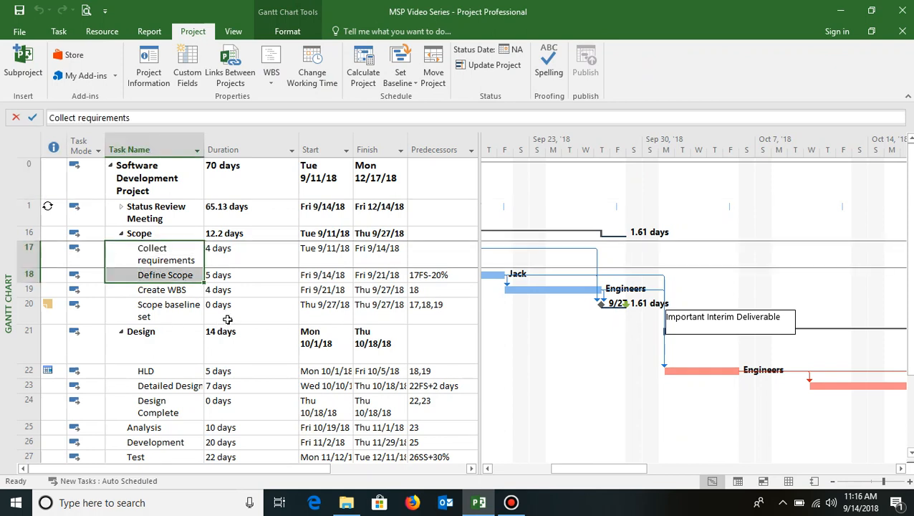
{"action": "left_click", "coordinate": [336, 255]}
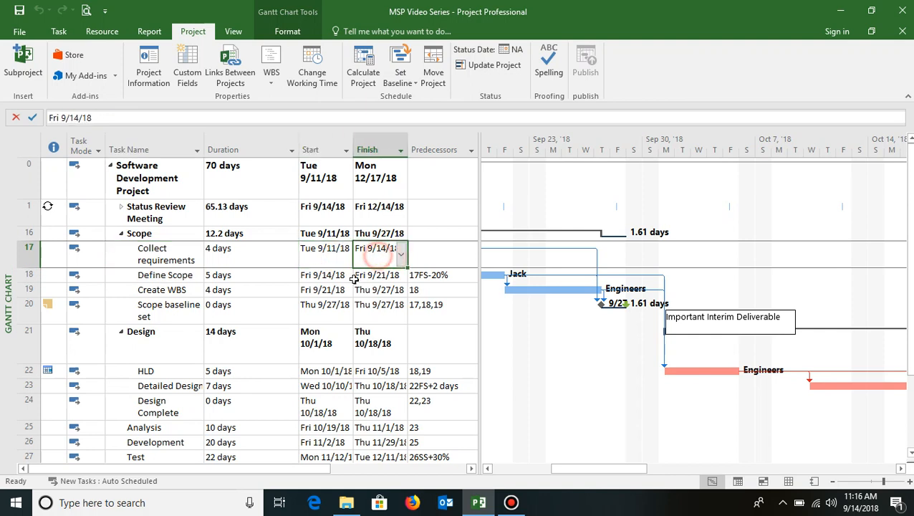
{"action": "left_click", "coordinate": [323, 275]}
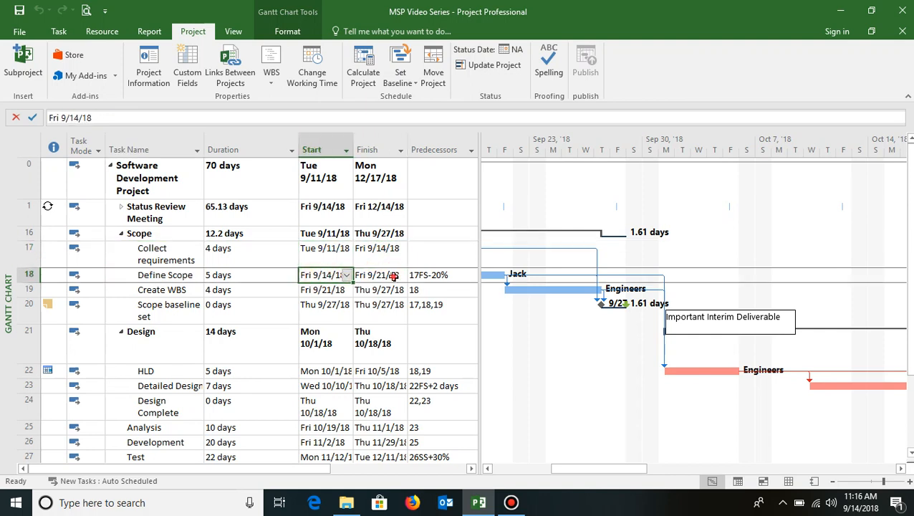
{"action": "left_click", "coordinate": [365, 275]}
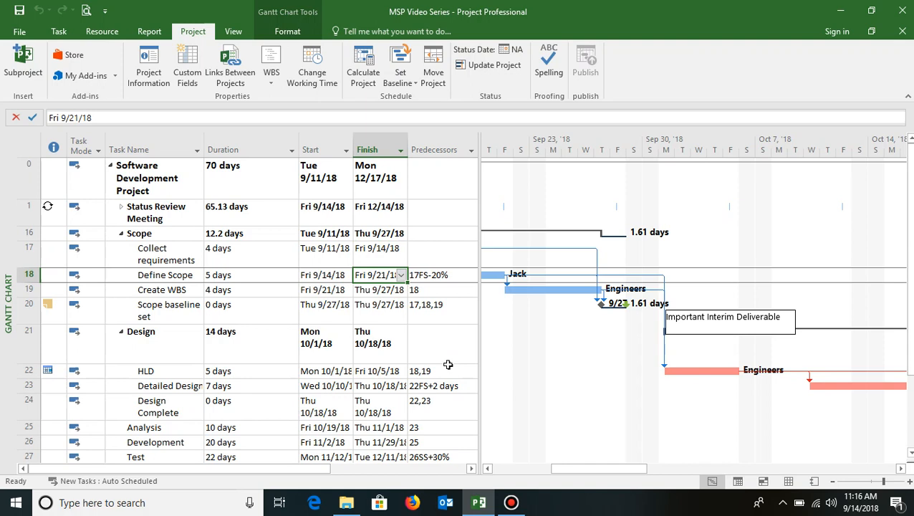
{"action": "left_click", "coordinate": [156, 255]}
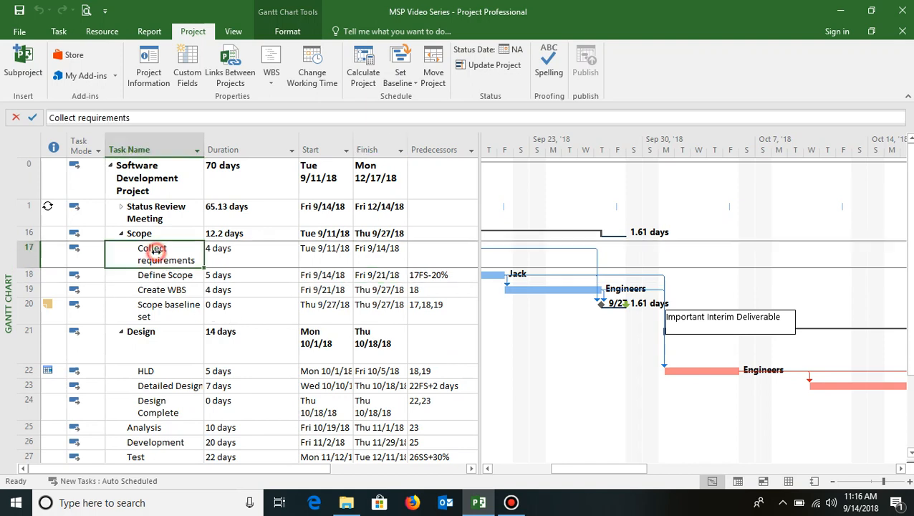
{"action": "left_click", "coordinate": [155, 275]}
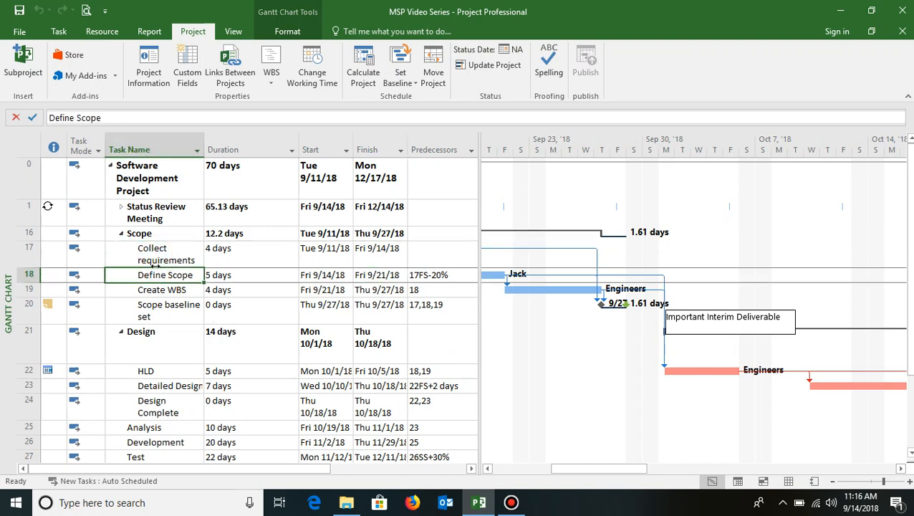
{"action": "left_click", "coordinate": [155, 252]}
{"action": "left_click", "coordinate": [160, 274]}
Update the entire project's work as complete through Tue 9/18/18, using the 0% - 100% complete option.
{"action": "left_click", "coordinate": [497, 67]}
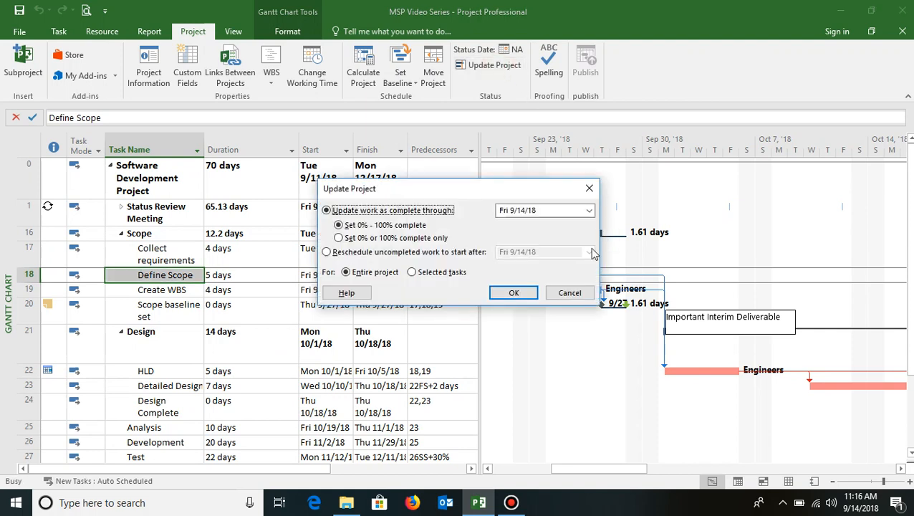
{"action": "left_click", "coordinate": [589, 212]}
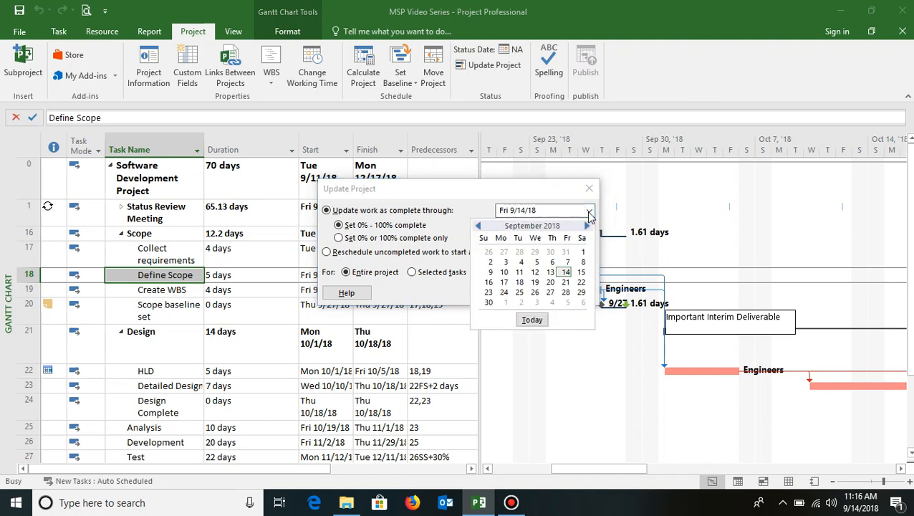
{"action": "left_click", "coordinate": [519, 281]}
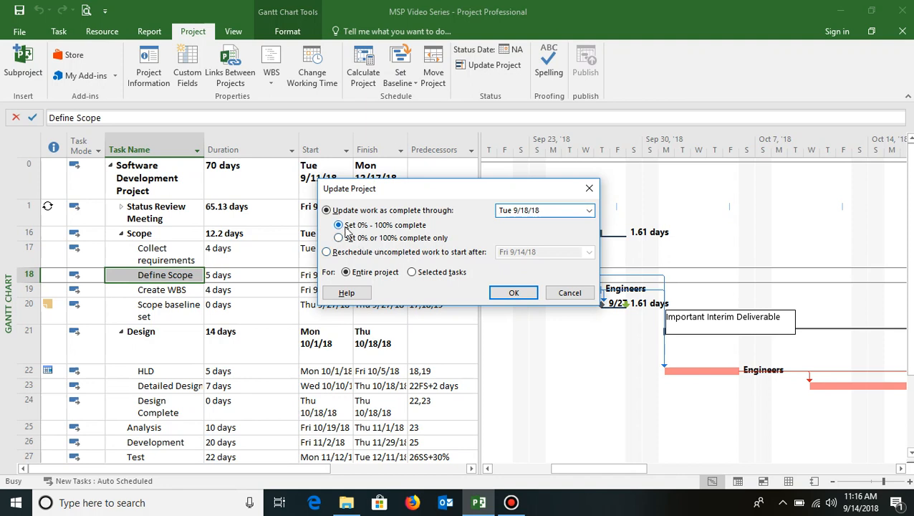
{"action": "left_click", "coordinate": [513, 291]}
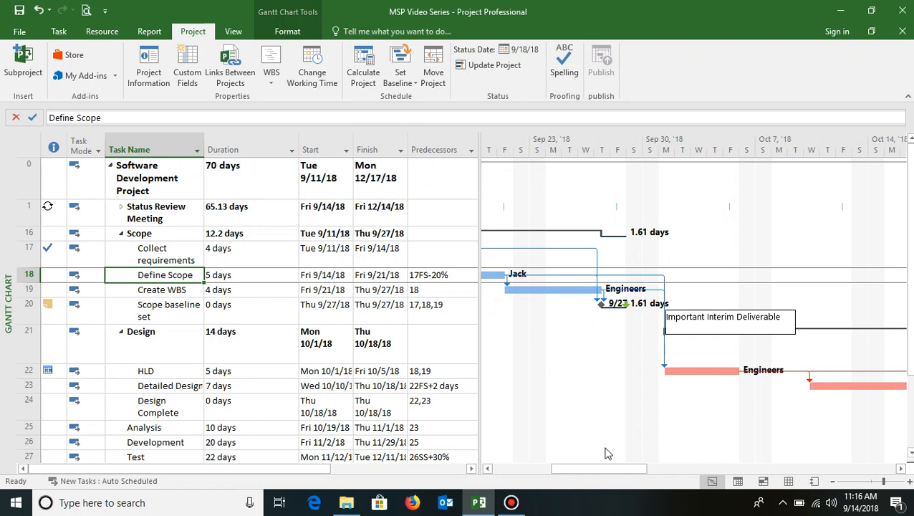
{"action": "left_click_drag", "start_coordinate": [628, 468], "coordinate": [572, 482]}
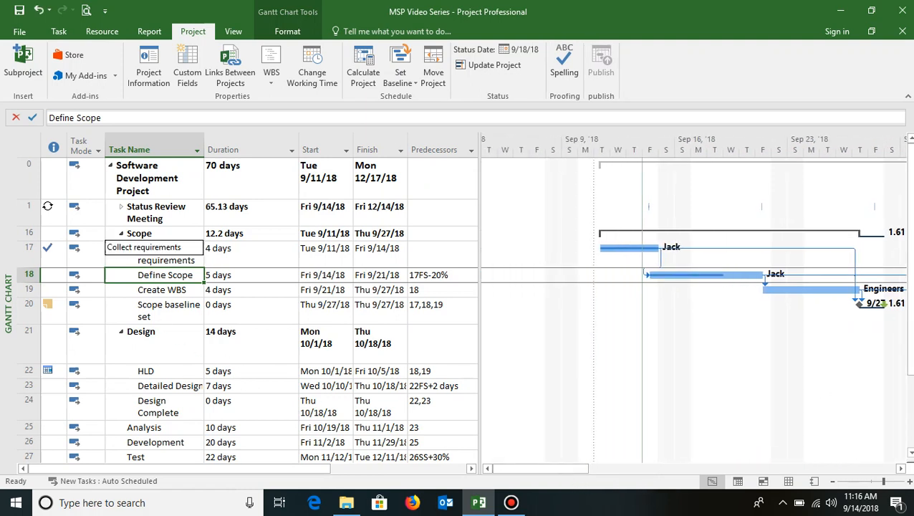
{"action": "mouse_move", "coordinate": [44, 252]}
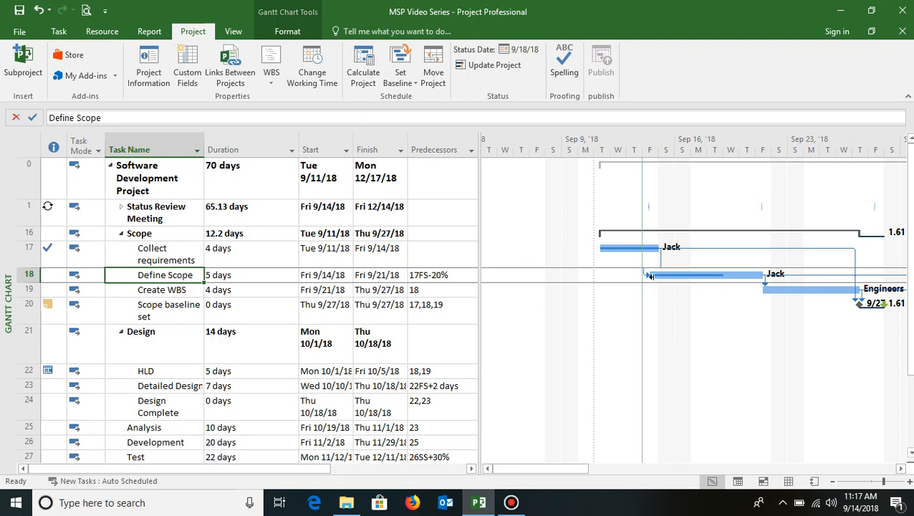
{"action": "left_click_drag", "start_coordinate": [647, 274], "coordinate": [717, 277]}
Insert a % Complete column before the Task Name column and narrow it.
{"action": "left_click", "coordinate": [118, 144]}
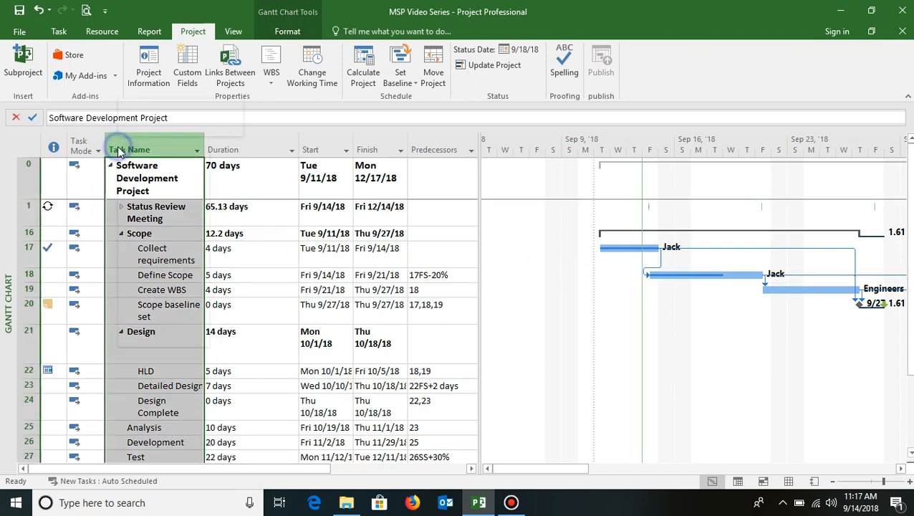
{"action": "right_click", "coordinate": [119, 147]}
{"action": "left_click", "coordinate": [164, 241]}
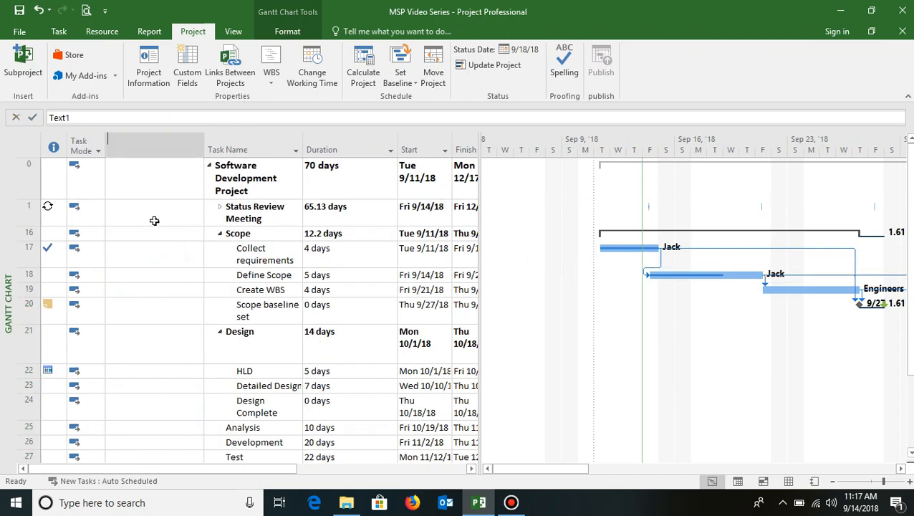
{"action": "left_click", "coordinate": [136, 165]}
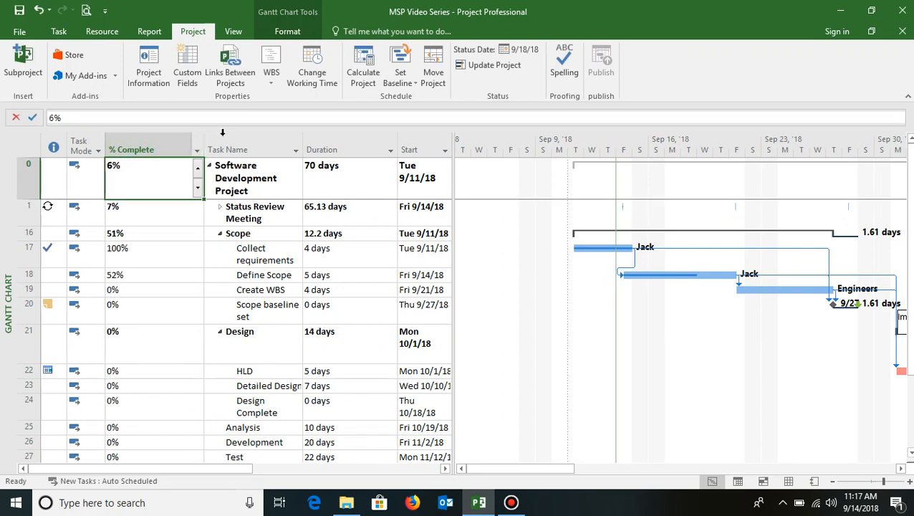
{"action": "left_click_drag", "start_coordinate": [202, 143], "coordinate": [143, 147]}
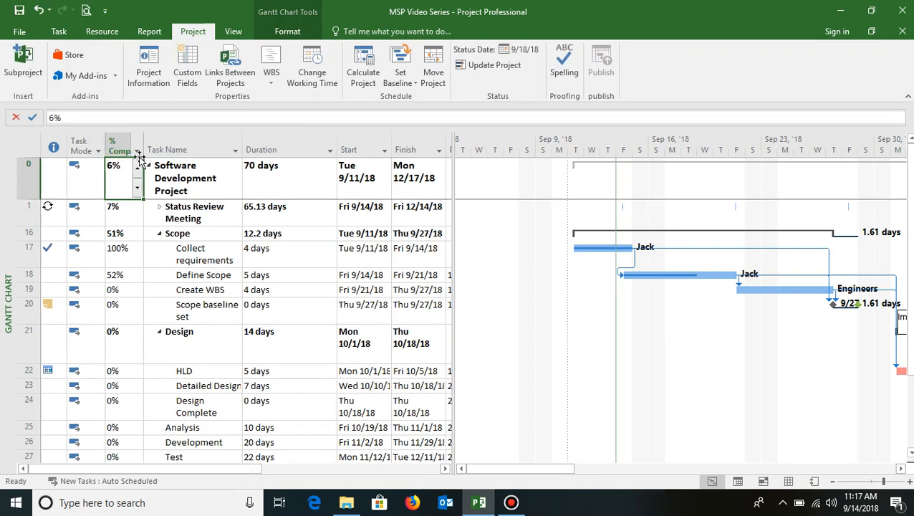
Check the completion percentages of Collect requirements and Define Scope, and the finish date of Define Scope.
{"action": "left_click", "coordinate": [194, 257]}
{"action": "left_click", "coordinate": [120, 257]}
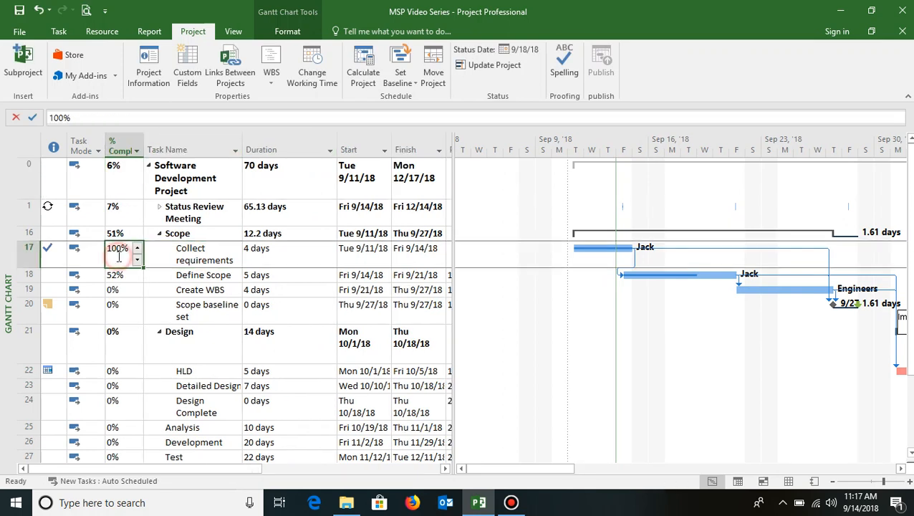
{"action": "left_click", "coordinate": [197, 275]}
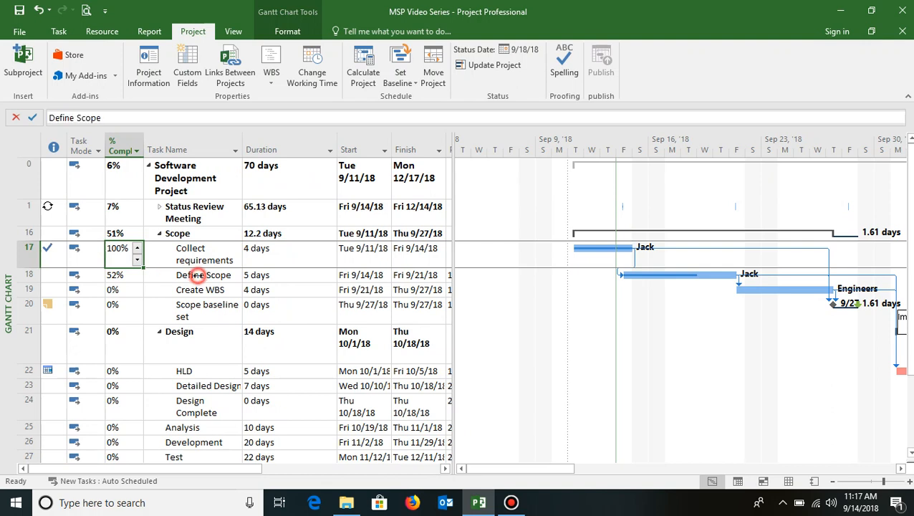
{"action": "left_click", "coordinate": [117, 277]}
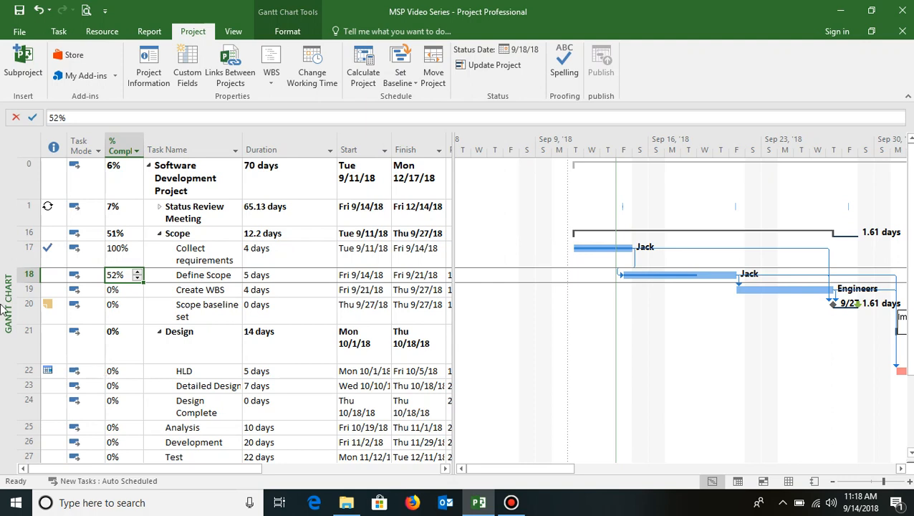
{"action": "left_click", "coordinate": [200, 276]}
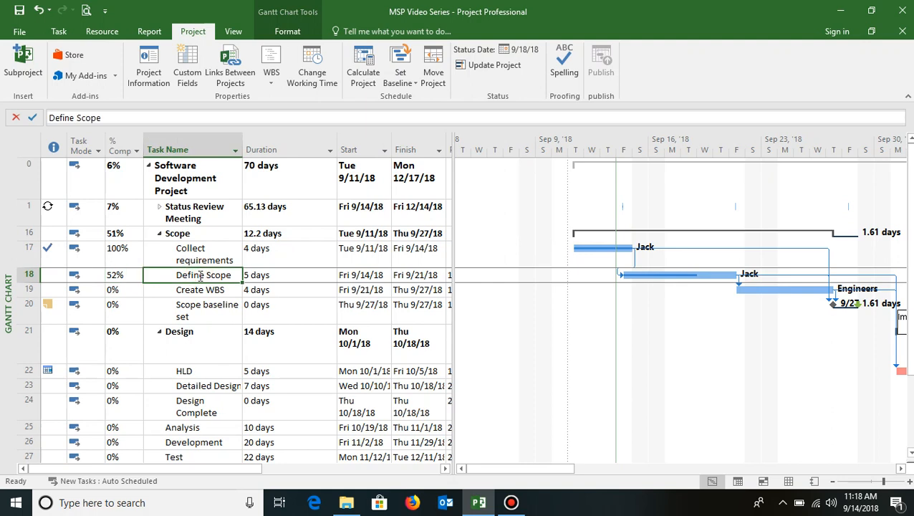
{"action": "left_click", "coordinate": [421, 278]}
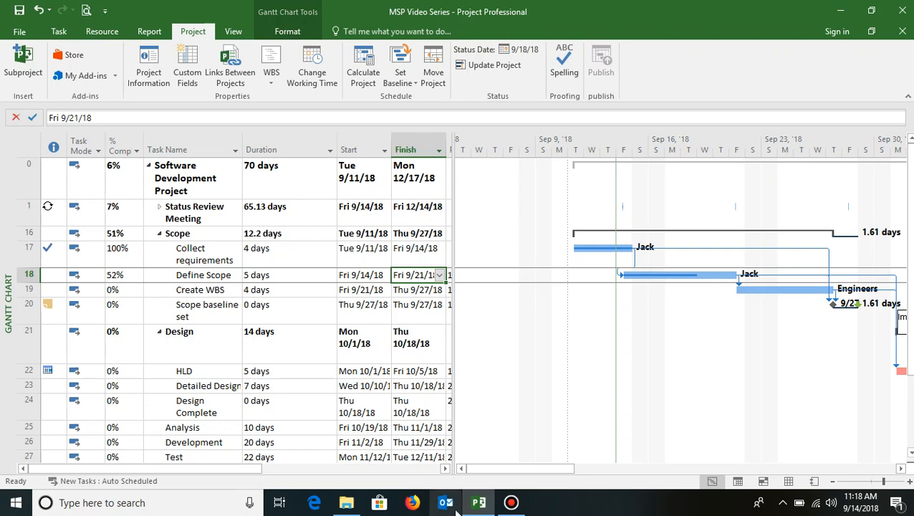
Insert an Actual Finish column between the Finish and Predecessors columns.
{"action": "left_click", "coordinate": [445, 468]}
{"action": "left_click", "coordinate": [444, 469]}
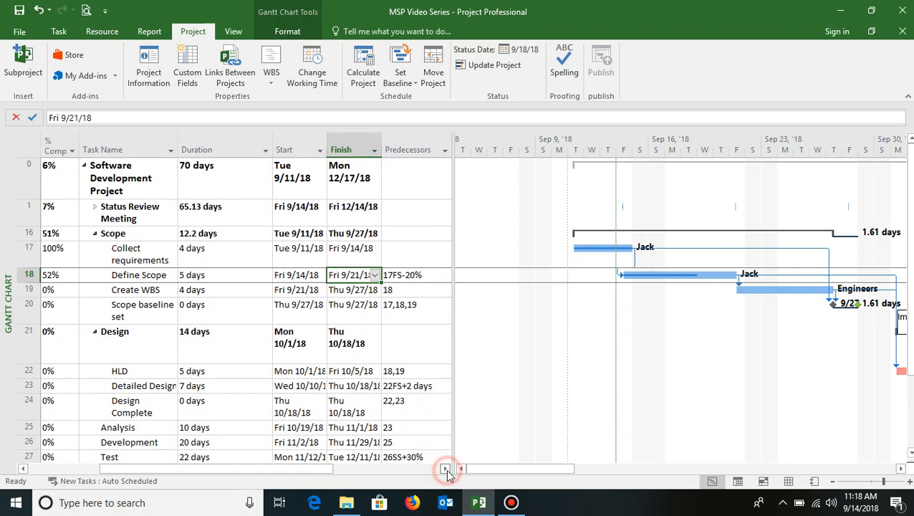
{"action": "right_click", "coordinate": [389, 140]}
{"action": "left_click", "coordinate": [434, 237]}
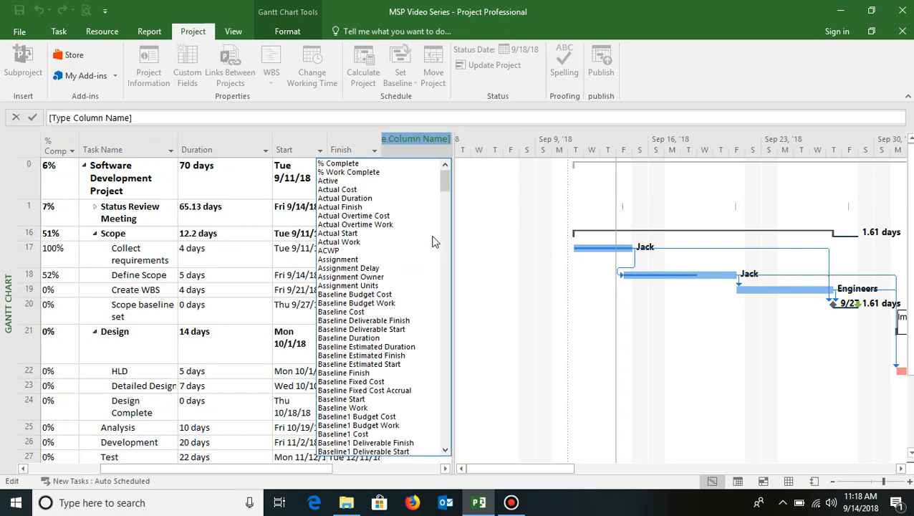
{"action": "left_click", "coordinate": [353, 206]}
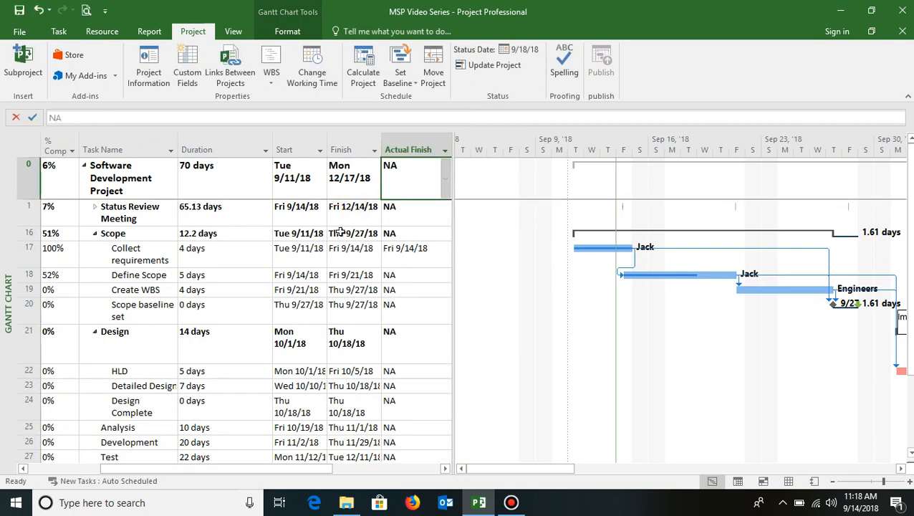
Set the actual finish date of the Define Scope task to Mon 9/24/18.
{"action": "left_click", "coordinate": [399, 275]}
{"action": "left_click", "coordinate": [446, 276]}
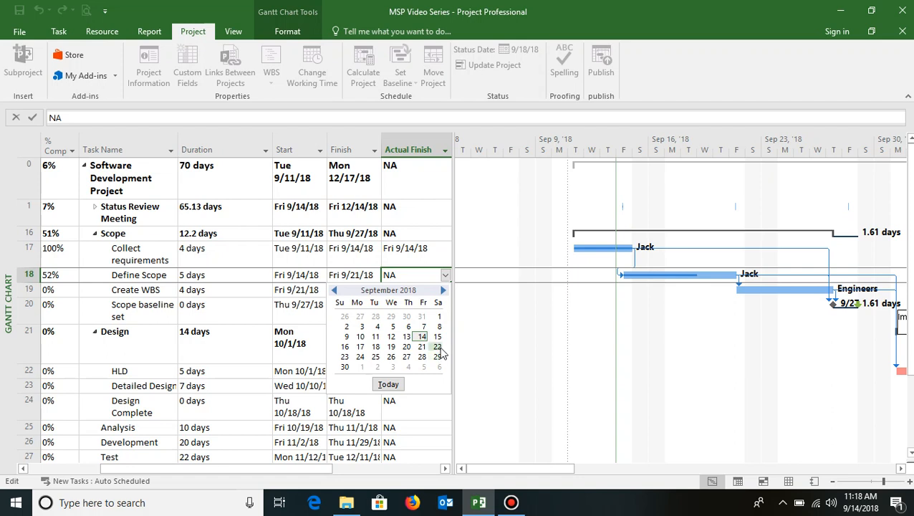
{"action": "left_click", "coordinate": [360, 357]}
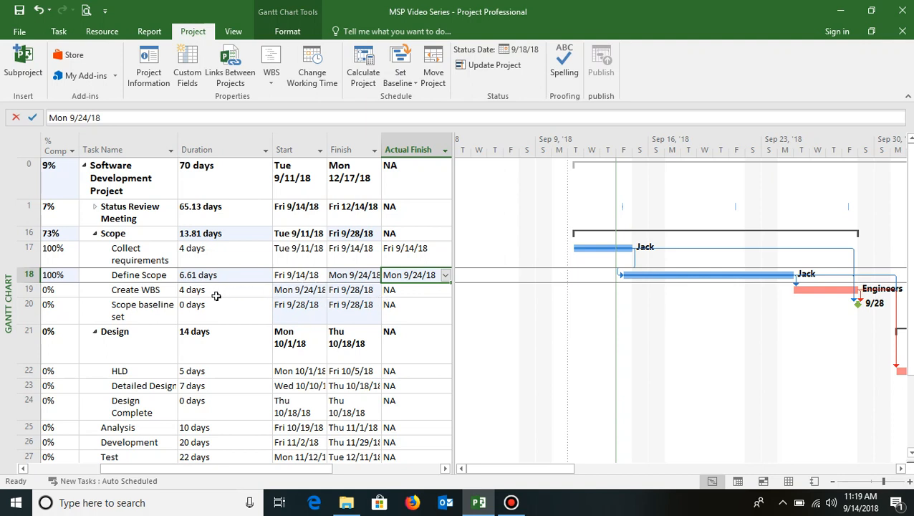
Review the Define Scope row's values, including % complete, duration, start, finish, actual finish and predecessors.
{"action": "left_click", "coordinate": [63, 275]}
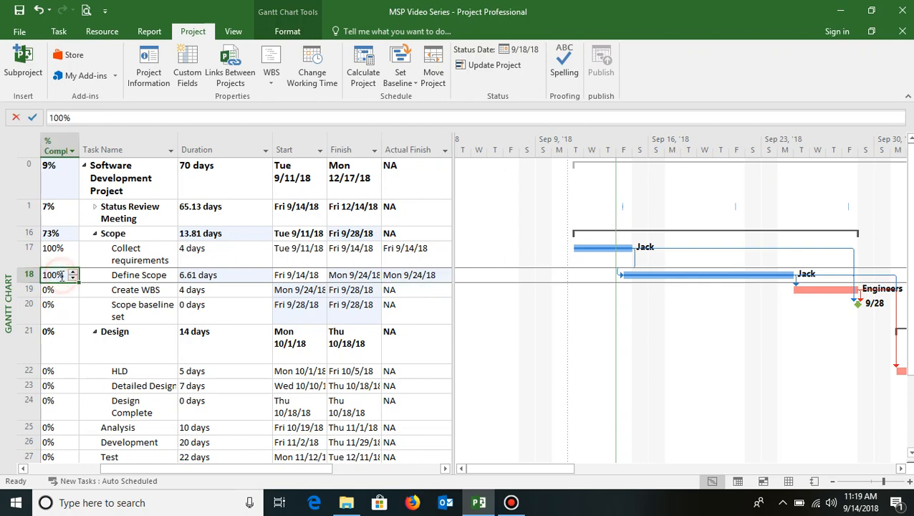
{"action": "key", "text": "Left"}
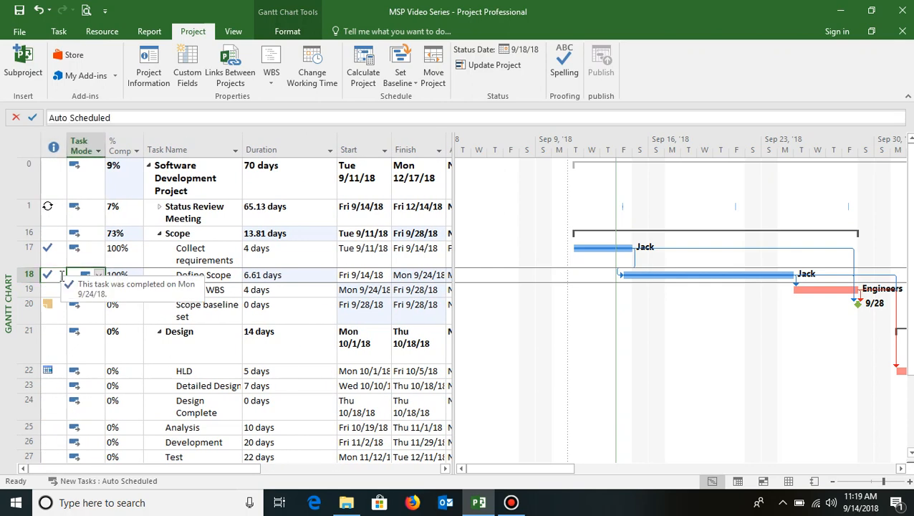
{"action": "key", "text": "Right"}
{"action": "key", "text": "Right"}
{"action": "key", "text": "Right"}
{"action": "key", "text": "Right"}
{"action": "key", "text": "Right"}
{"action": "key", "text": "Right"}
{"action": "key", "text": "Right"}
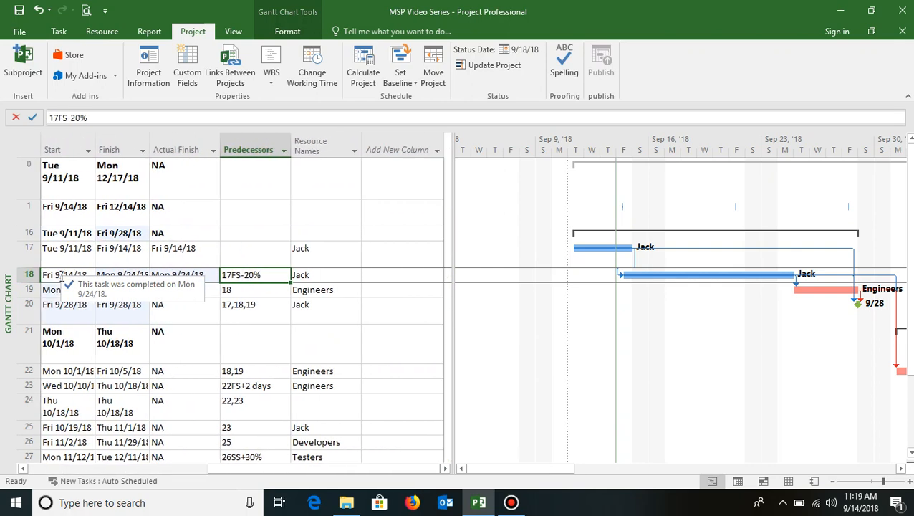
{"action": "key", "text": "Left"}
{"action": "key", "text": "Left"}
{"action": "key", "text": "Left"}
{"action": "key", "text": "Left"}
{"action": "key", "text": "Left"}
{"action": "key", "text": "Right"}
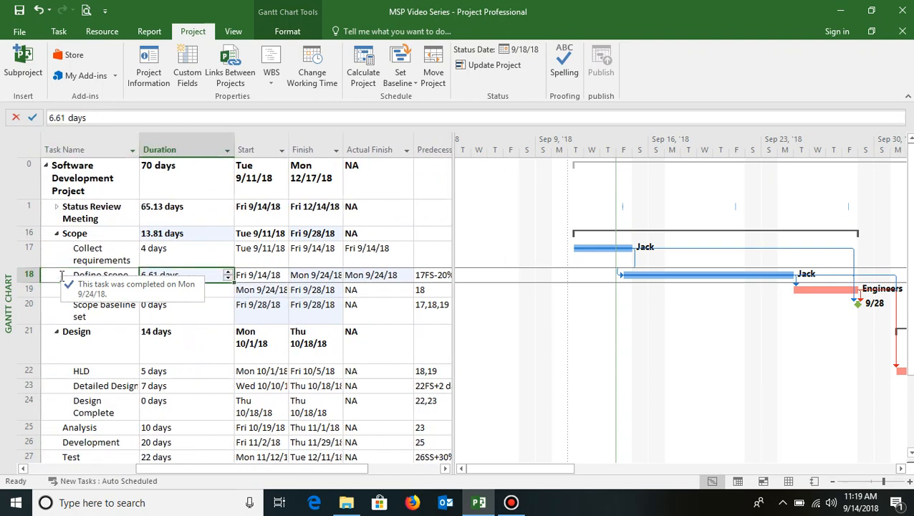
{"action": "key", "text": "Right"}
{"action": "key", "text": "Right"}
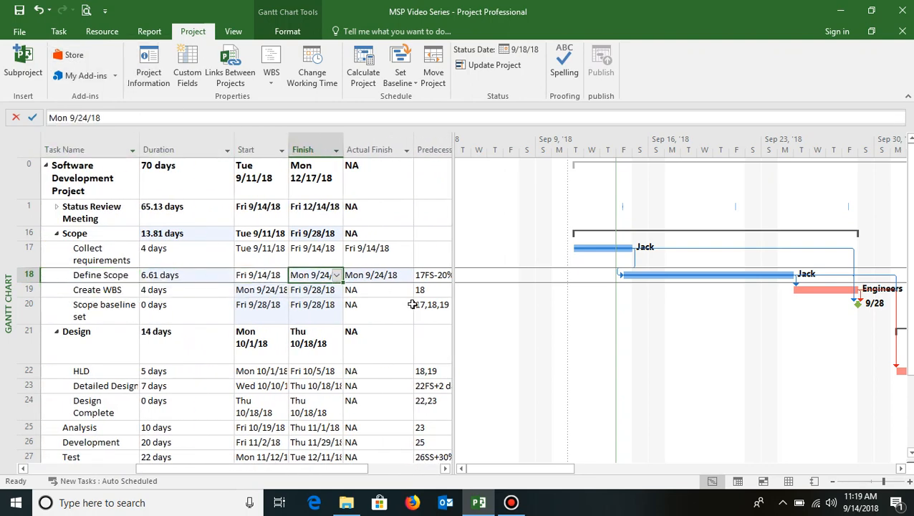
{"action": "left_click", "coordinate": [384, 275]}
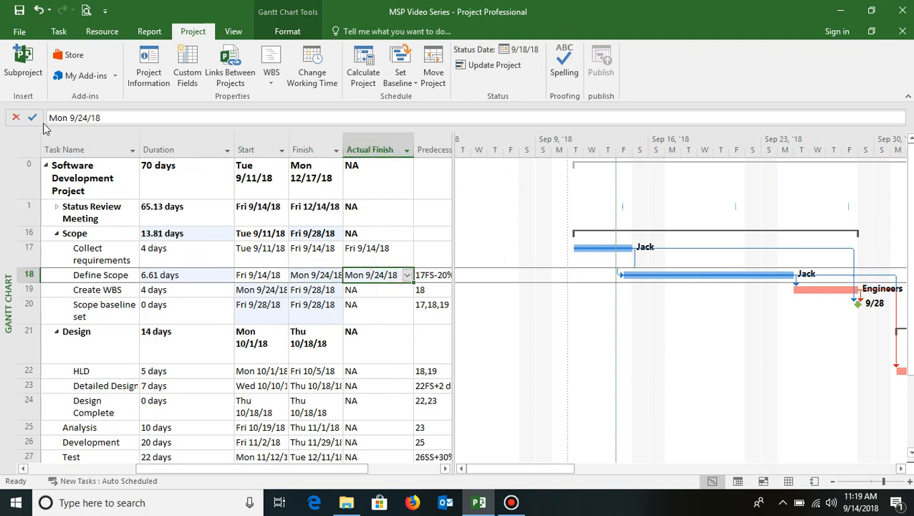
Review the Define Scope task's completion, actual duration and actual dates in the Update Tasks dialog.
{"action": "left_click", "coordinate": [107, 275]}
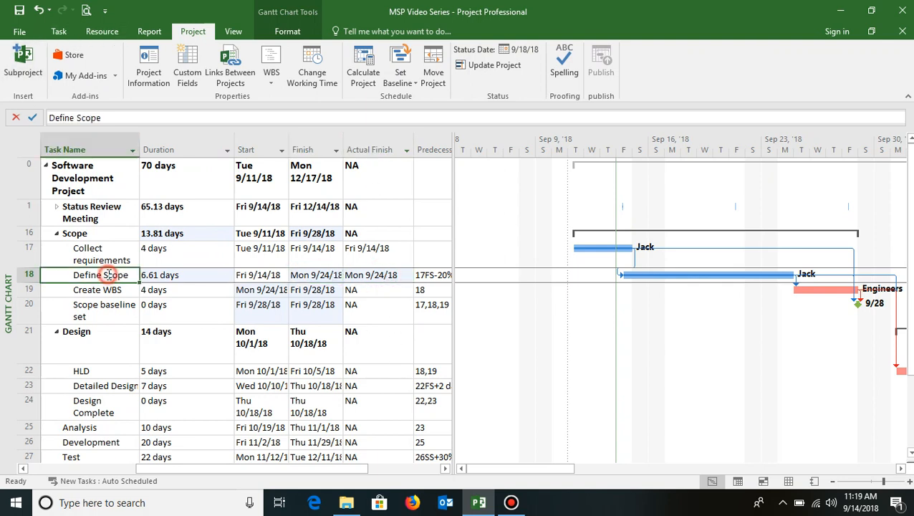
{"action": "left_click", "coordinate": [60, 31]}
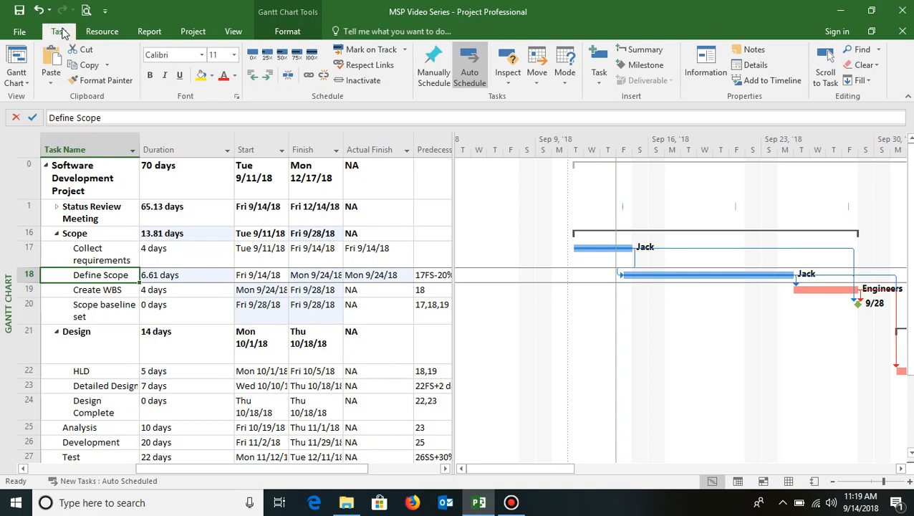
{"action": "left_click", "coordinate": [404, 49]}
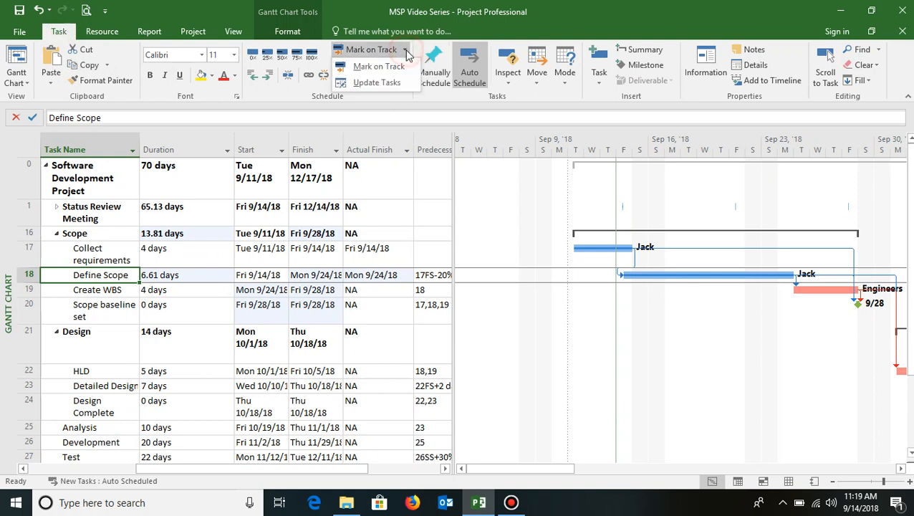
{"action": "left_click", "coordinate": [377, 83]}
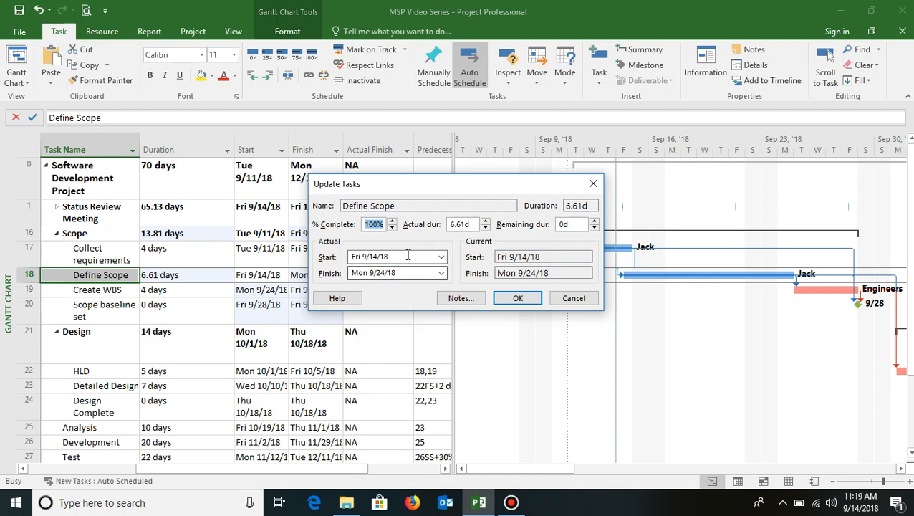
{"action": "left_click", "coordinate": [534, 301]}
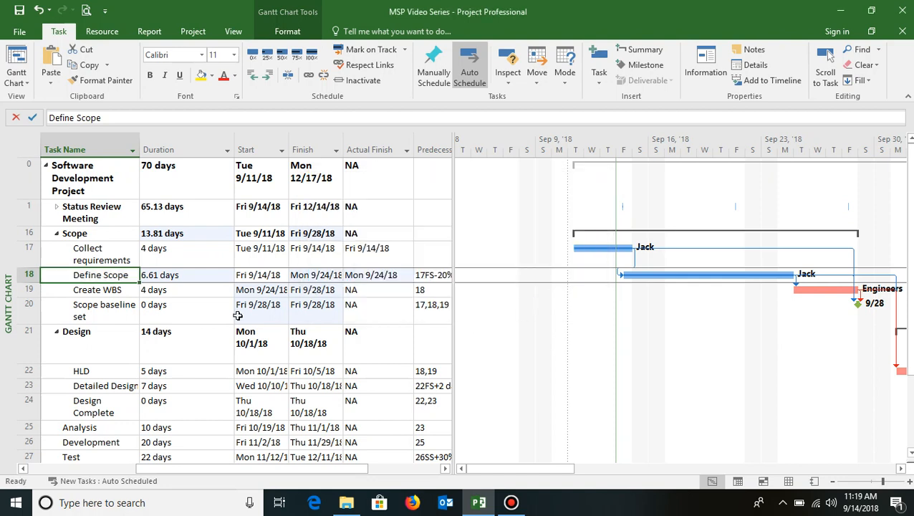
Widen the task table to show the Resource Names column and switch it to the Variance table.
{"action": "left_click", "coordinate": [103, 286]}
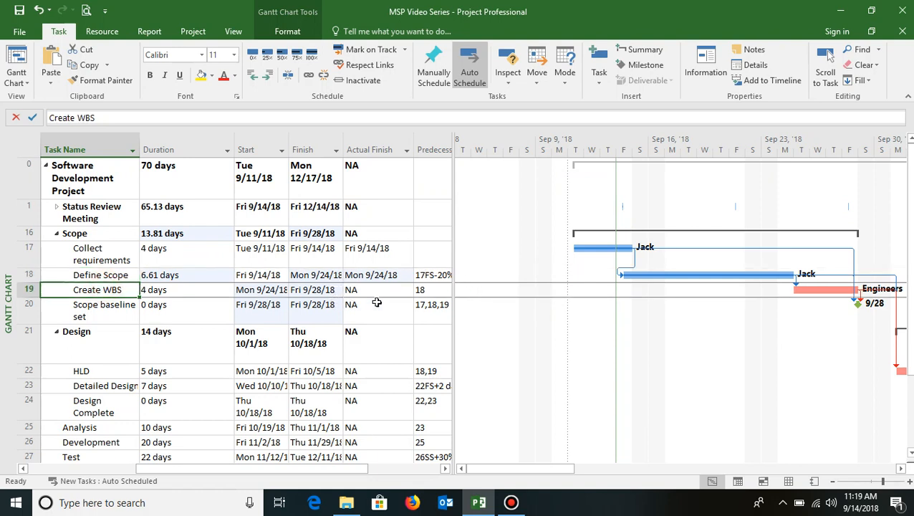
{"action": "left_click_drag", "start_coordinate": [453, 159], "coordinate": [539, 161]}
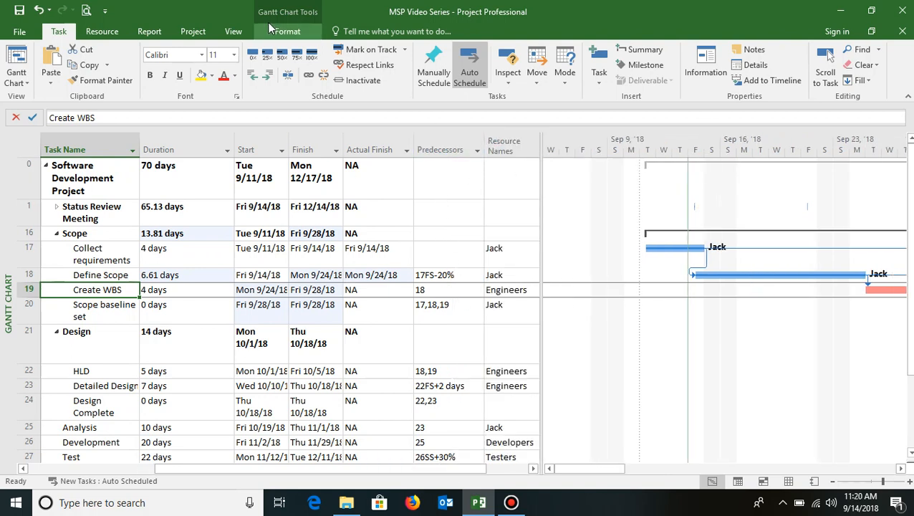
{"action": "left_click", "coordinate": [232, 31]}
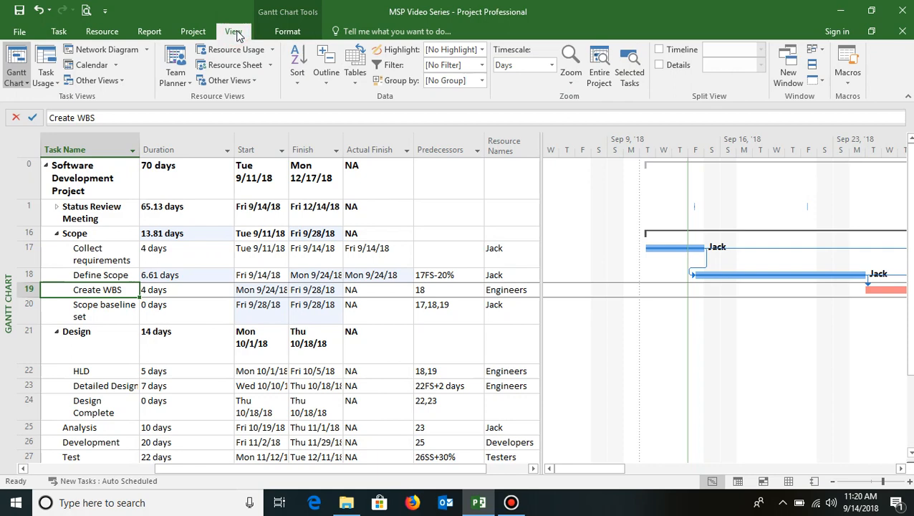
{"action": "left_click", "coordinate": [355, 77]}
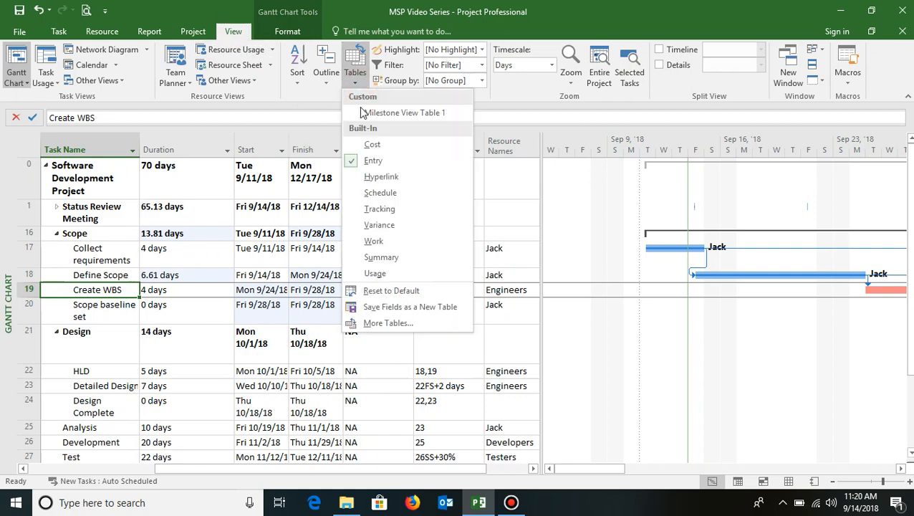
{"action": "left_click", "coordinate": [393, 225]}
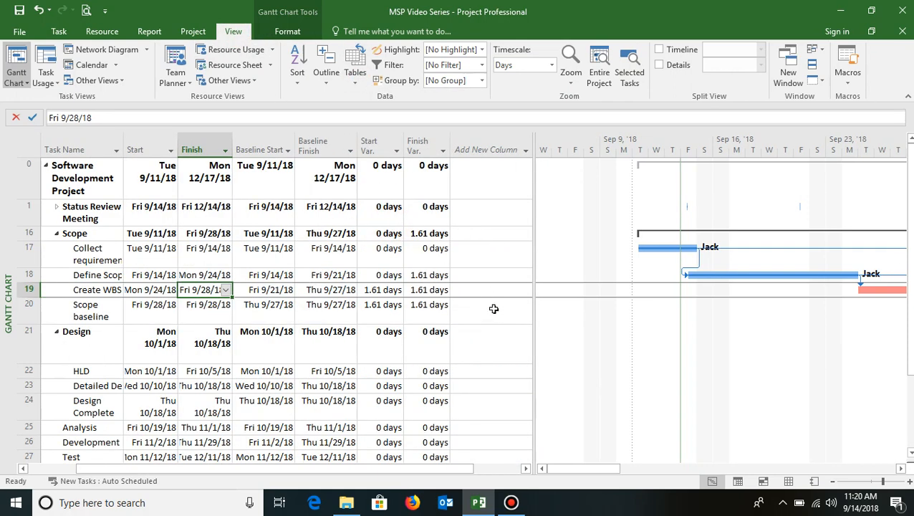
Compare Define Scope's start and finish dates with its baseline dates and check its finish variance.
{"action": "left_click", "coordinate": [77, 289]}
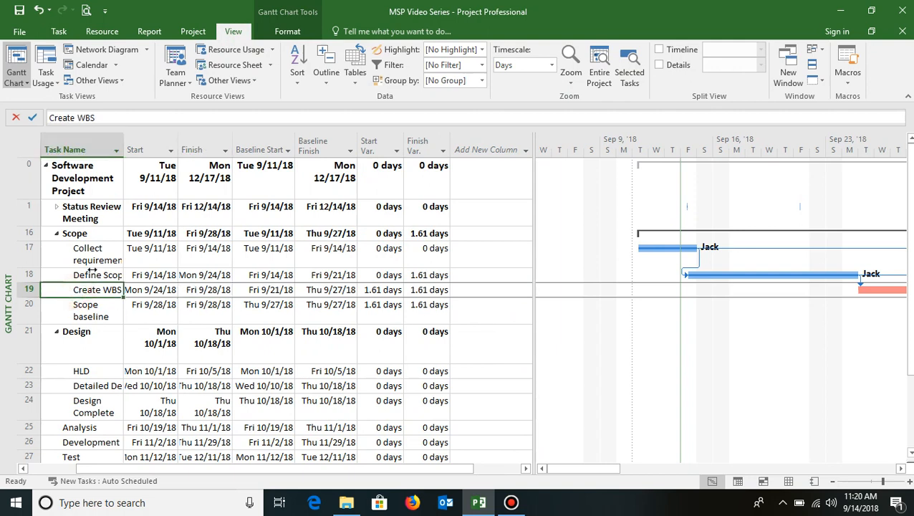
{"action": "left_click", "coordinate": [92, 275]}
{"action": "key", "text": "Right"}
{"action": "key", "text": "Right"}
{"action": "key", "text": "Right"}
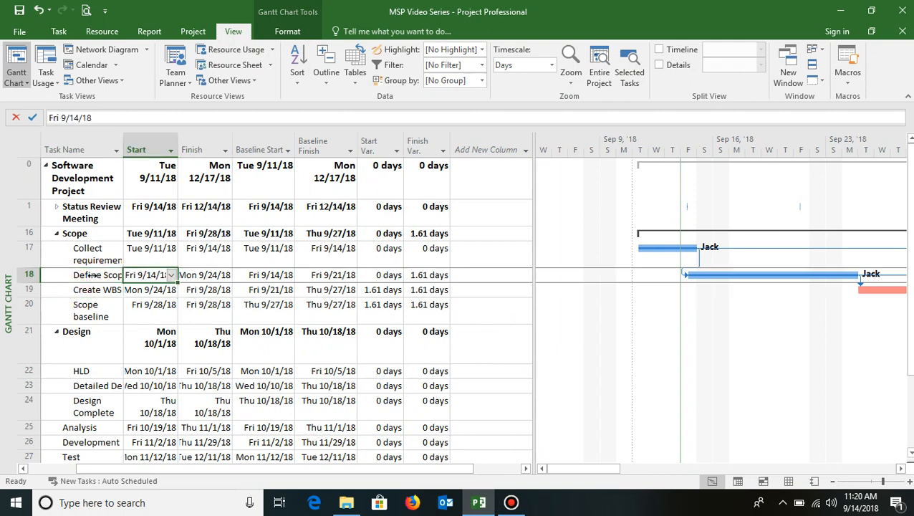
{"action": "key", "text": "Left"}
{"action": "key", "text": "Left"}
{"action": "key", "text": "Left"}
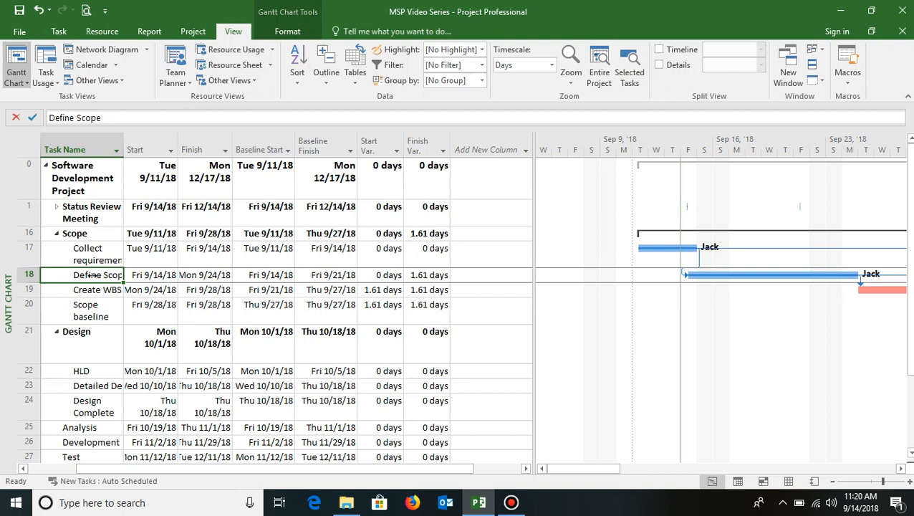
{"action": "key", "text": "Right"}
{"action": "key", "text": "Right"}
{"action": "key", "text": "Right"}
{"action": "key", "text": "Right"}
{"action": "key", "text": "Right"}
{"action": "key", "text": "Right"}
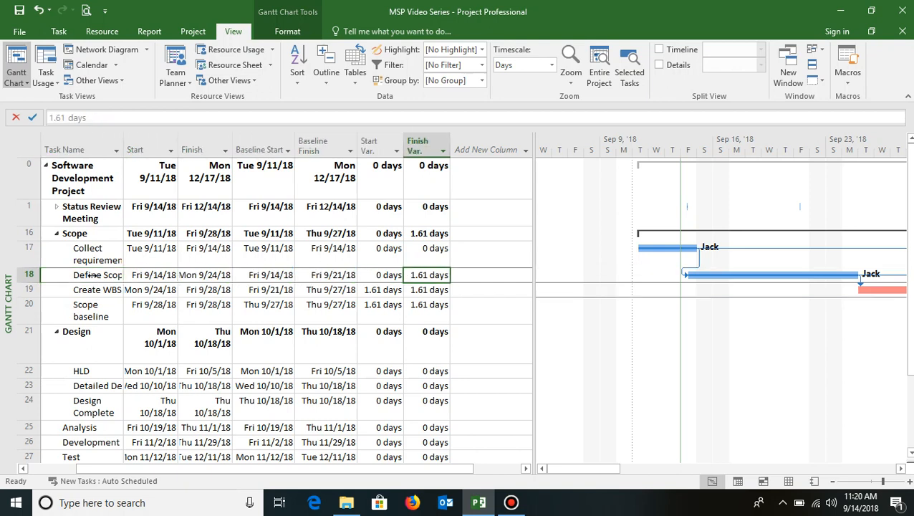
Check the dates and variances of the successor tasks Create WBS and Scope baseline set against their baselines.
{"action": "key", "text": "Down"}
{"action": "key", "text": "Left"}
{"action": "key", "text": "Left"}
{"action": "key", "text": "Left"}
{"action": "key", "text": "Left"}
{"action": "key", "text": "Left"}
{"action": "key", "text": "Left"}
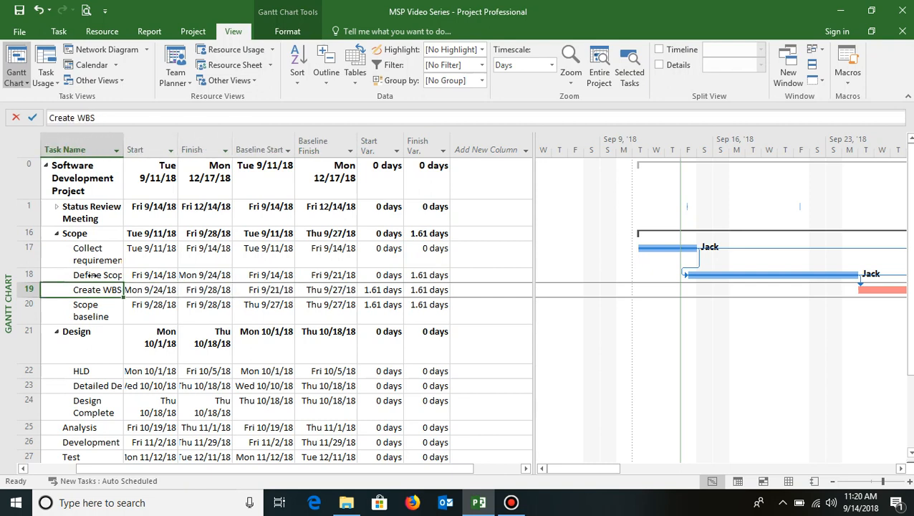
{"action": "key", "text": "Right"}
{"action": "key", "text": "Right"}
{"action": "key", "text": "Down"}
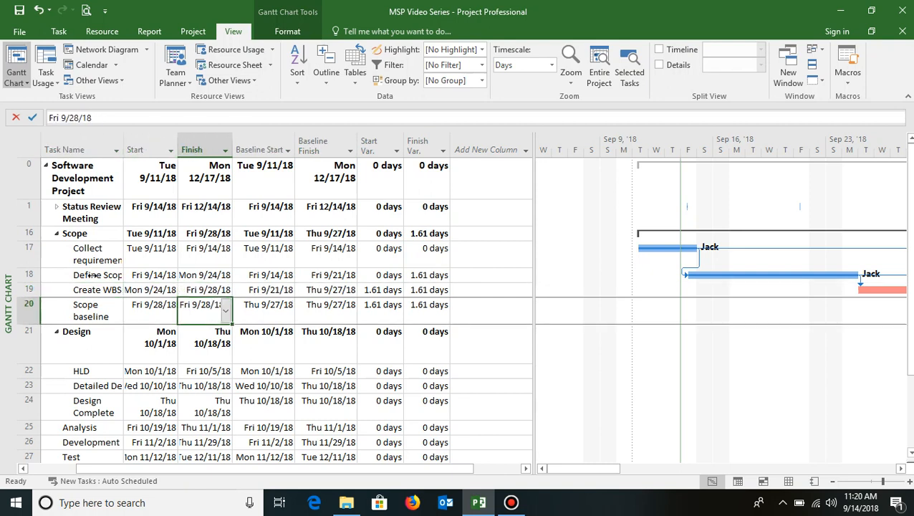
{"action": "key", "text": "Right"}
{"action": "key", "text": "Right"}
{"action": "key", "text": "Right"}
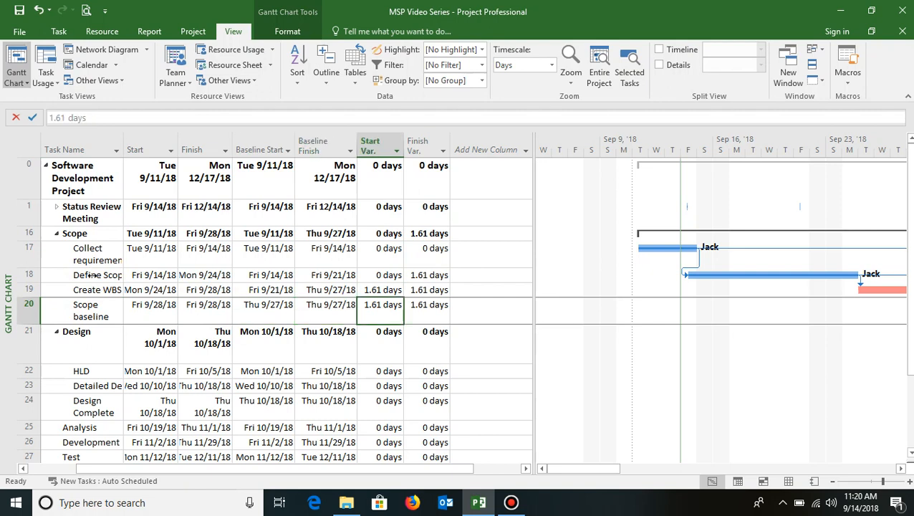
{"action": "key", "text": "Up"}
{"action": "key", "text": "Right"}
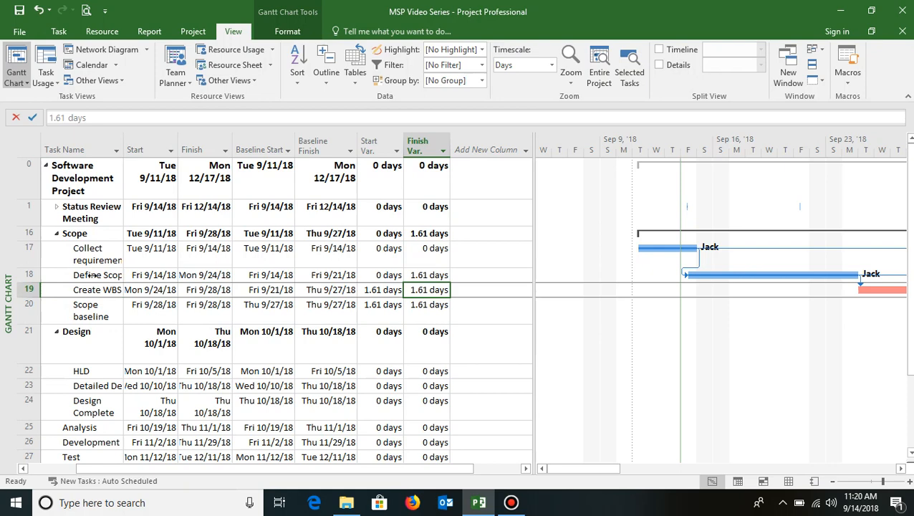
Examine the Create WBS row again, from task mode through scheduled and baseline dates to its start variance.
{"action": "key", "text": "Left"}
{"action": "key", "text": "Left"}
{"action": "key", "text": "Left"}
{"action": "key", "text": "Left"}
{"action": "key", "text": "Left"}
{"action": "key", "text": "Left"}
{"action": "key", "text": "Left"}
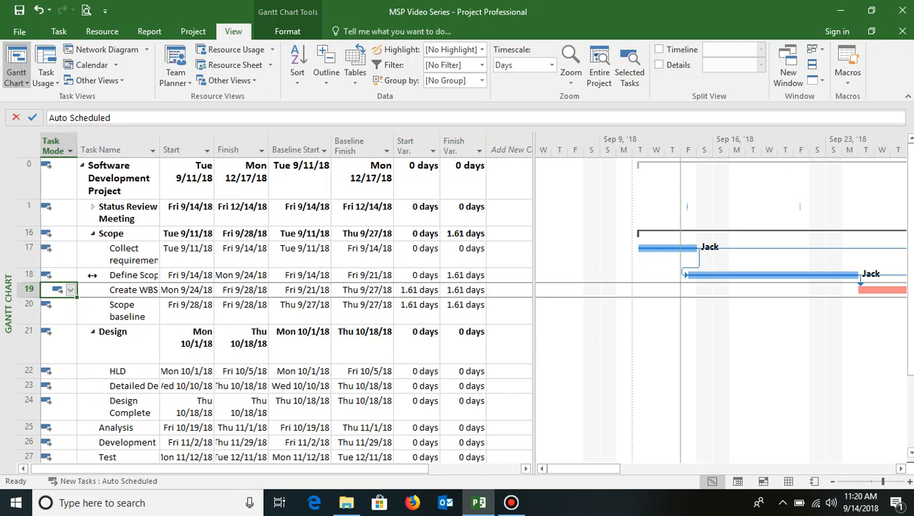
{"action": "key", "text": "Right"}
{"action": "key", "text": "Right"}
{"action": "key", "text": "Right"}
{"action": "key", "text": "Right"}
{"action": "key", "text": "Right"}
{"action": "key", "text": "Right"}
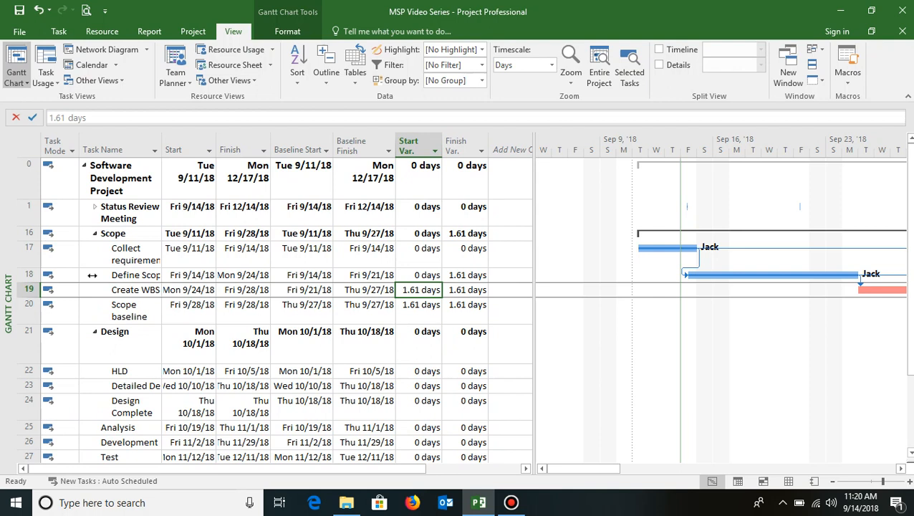
{"action": "key", "text": "Left"}
{"action": "key", "text": "Left"}
{"action": "key", "text": "Left"}
{"action": "key", "text": "Left"}
{"action": "key", "text": "Left"}
{"action": "key", "text": "Left"}
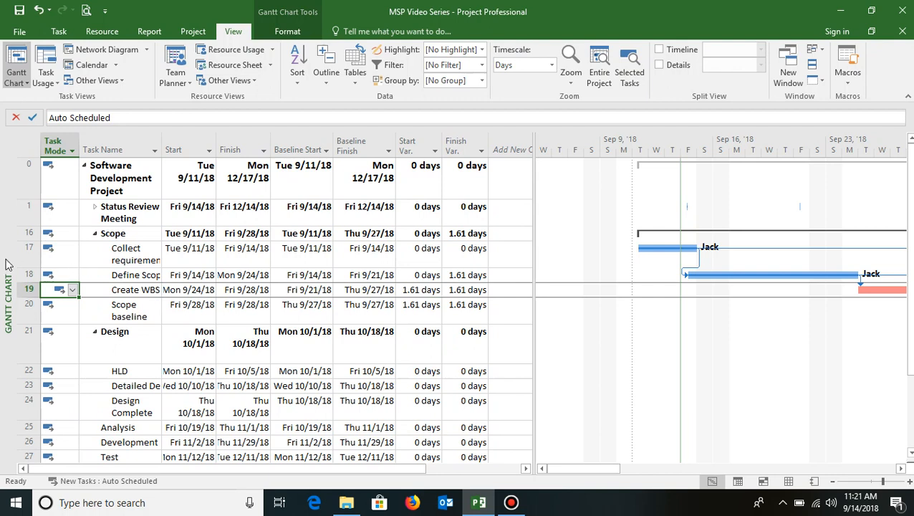
Switch back to the Entry table and hide its Actual Finish column.
{"action": "left_click", "coordinate": [154, 292]}
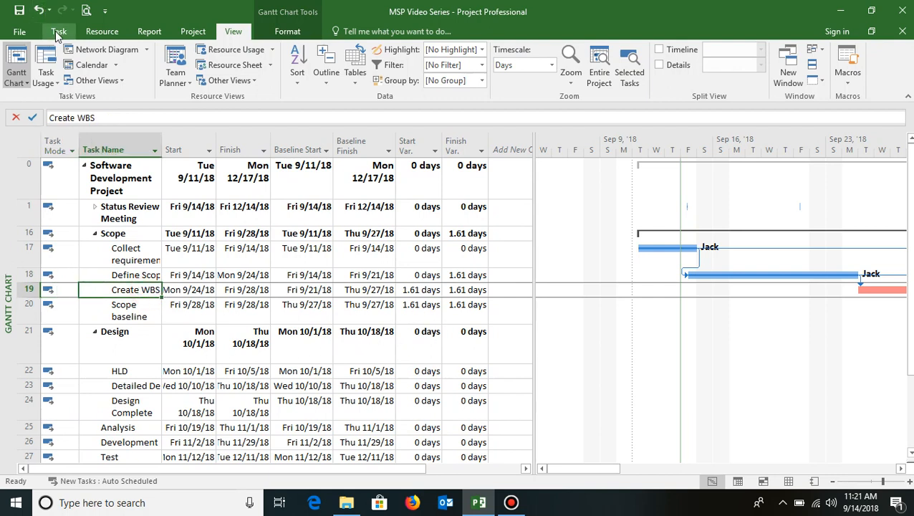
{"action": "left_click", "coordinate": [24, 80]}
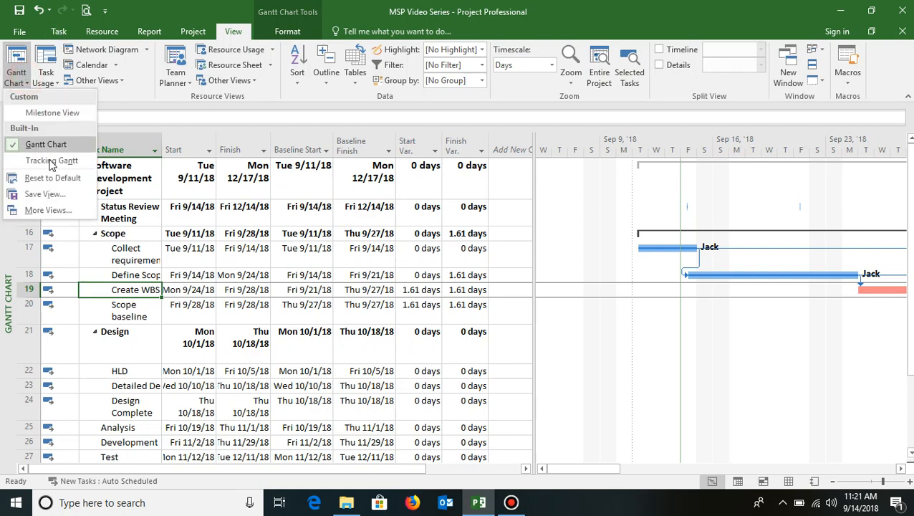
{"action": "left_click", "coordinate": [355, 80]}
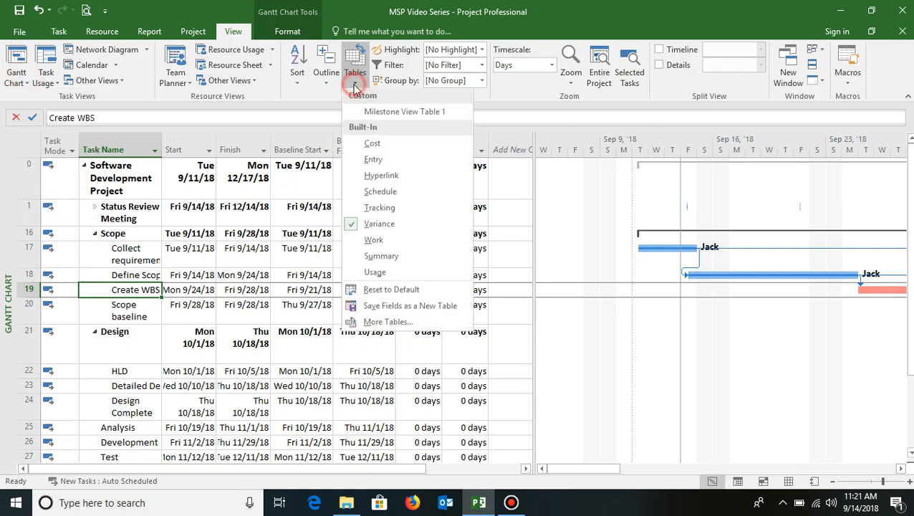
{"action": "left_click", "coordinate": [390, 165]}
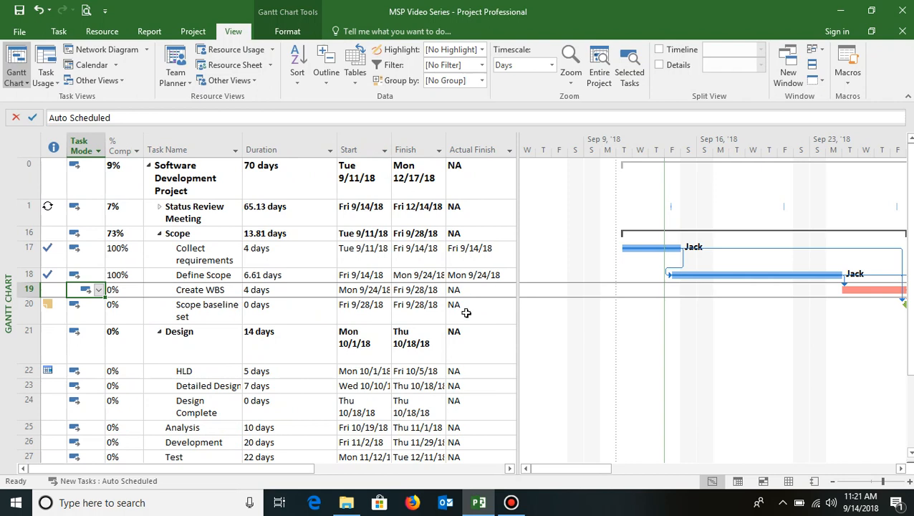
{"action": "right_click", "coordinate": [470, 147]}
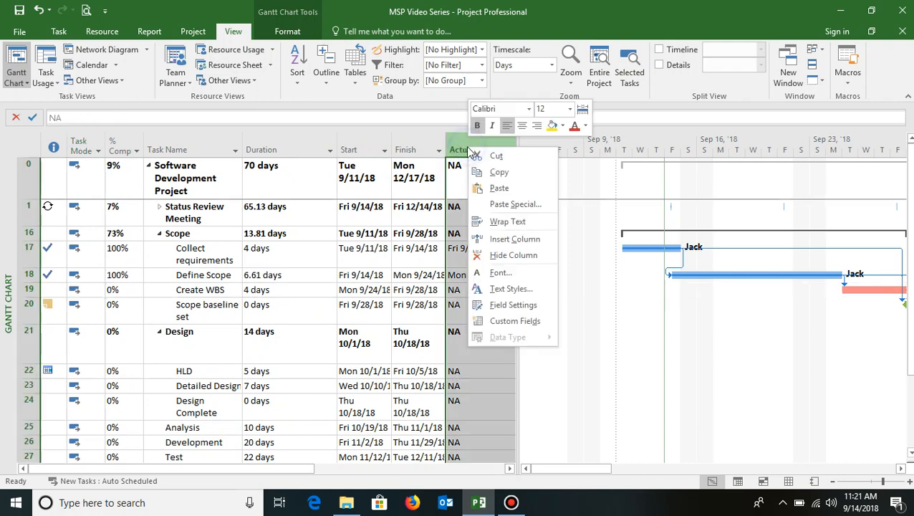
{"action": "left_click", "coordinate": [513, 255]}
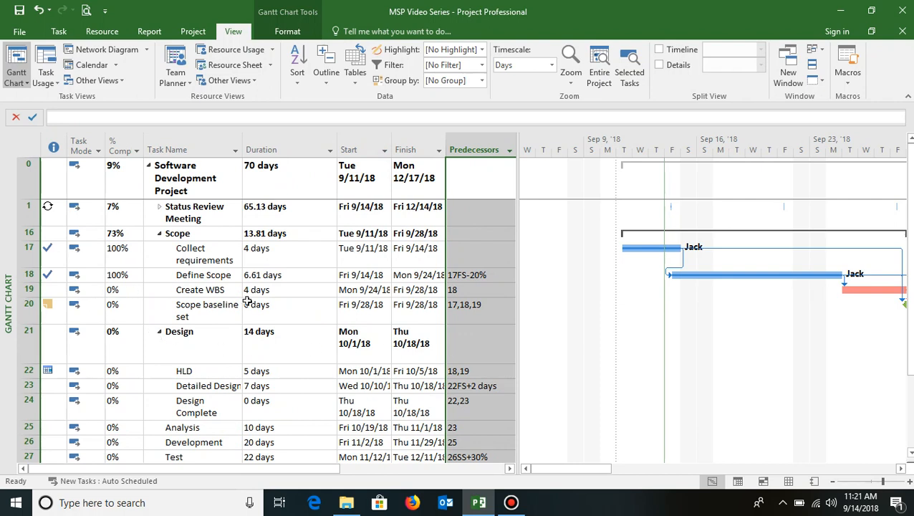
Check the % complete values of the Collect requirements and Define Scope tasks.
{"action": "left_click", "coordinate": [187, 289]}
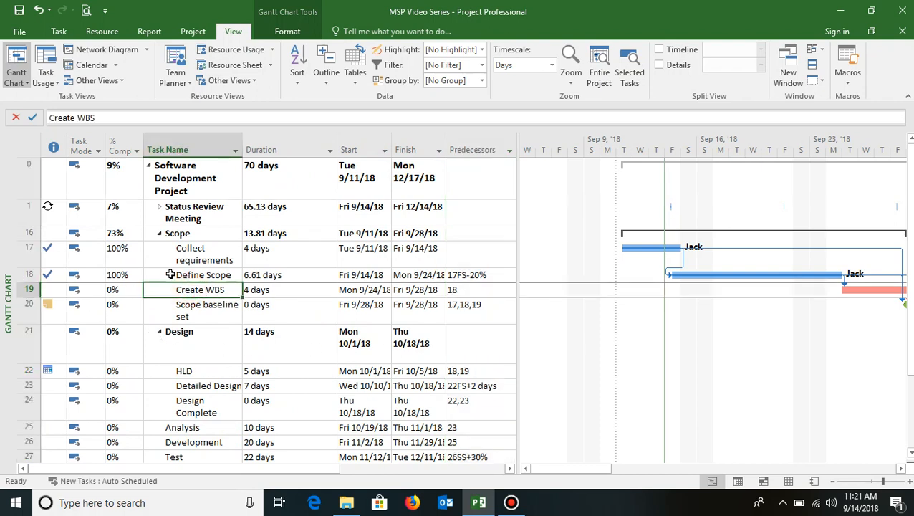
{"action": "left_click_drag", "start_coordinate": [122, 250], "coordinate": [127, 281]}
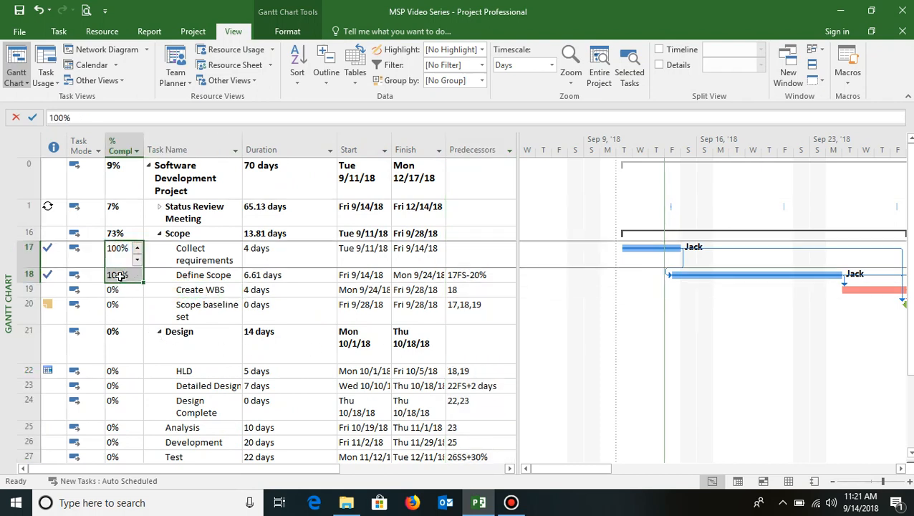
{"action": "left_click", "coordinate": [123, 278]}
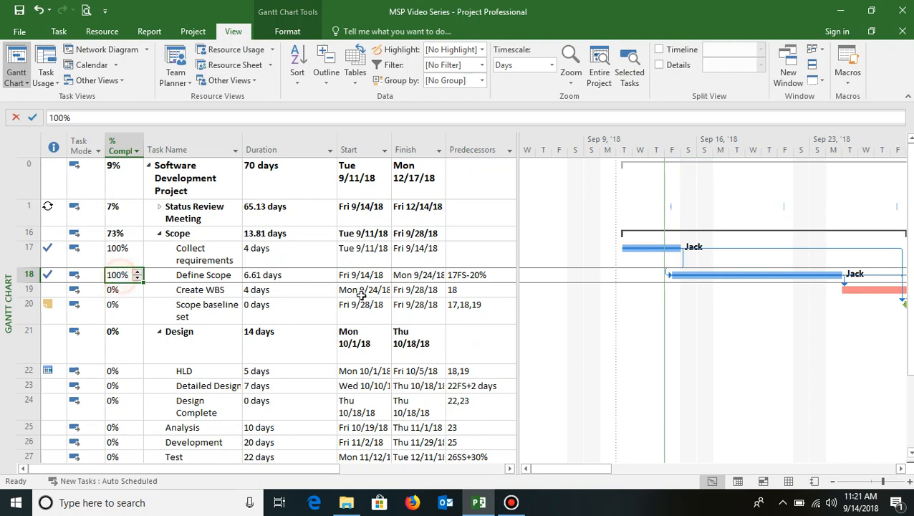
{"action": "left_click", "coordinate": [194, 290]}
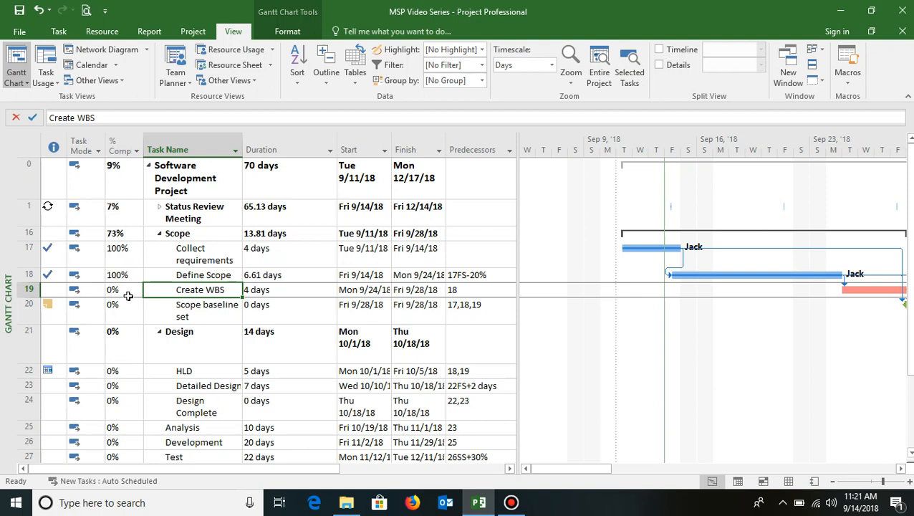
Insert an Actual Start column between the Duration and Start columns.
{"action": "left_click", "coordinate": [370, 289]}
{"action": "right_click", "coordinate": [349, 151]}
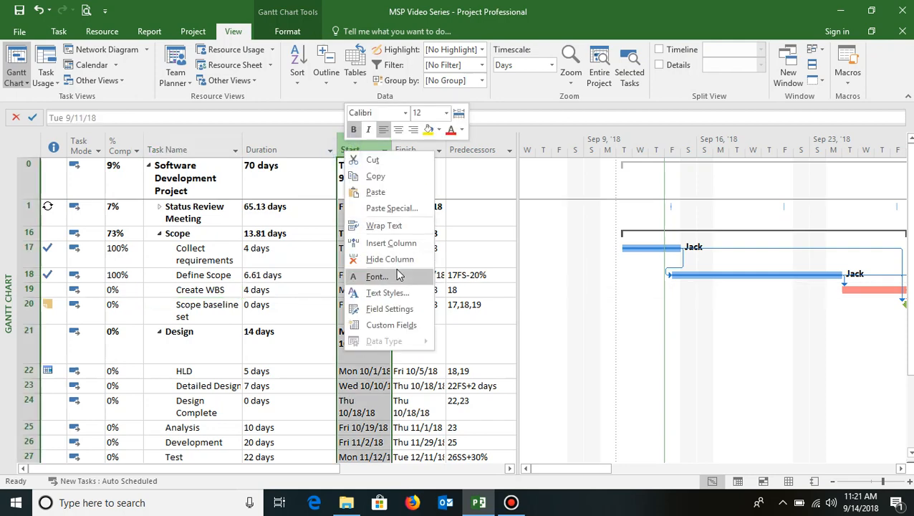
{"action": "left_click", "coordinate": [391, 243]}
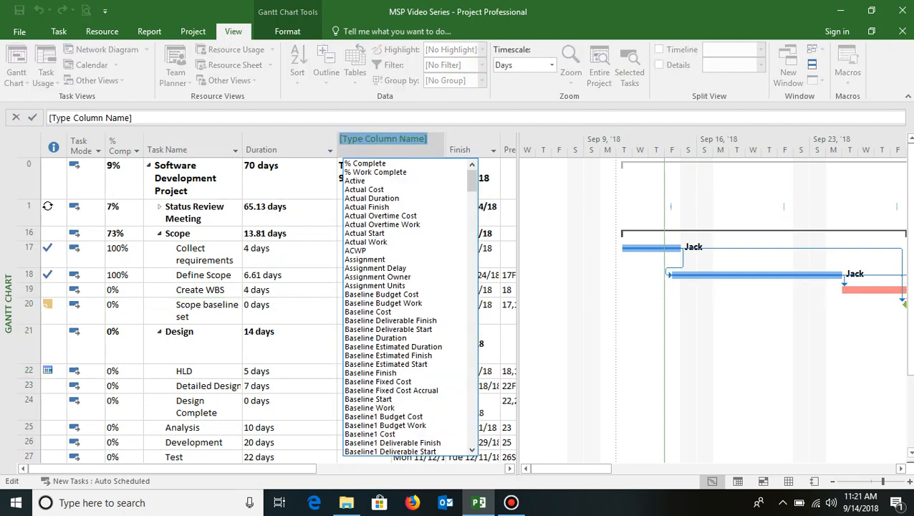
{"action": "type", "text": "active"}
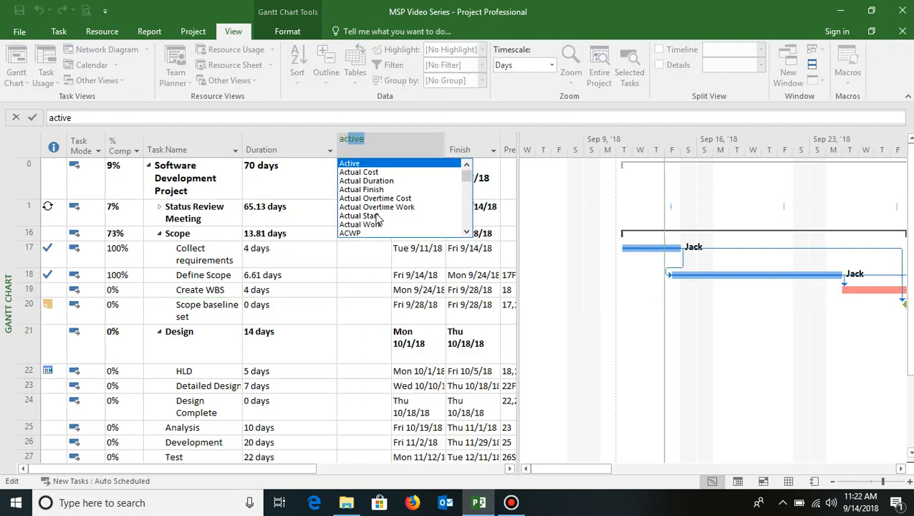
{"action": "left_click", "coordinate": [377, 215]}
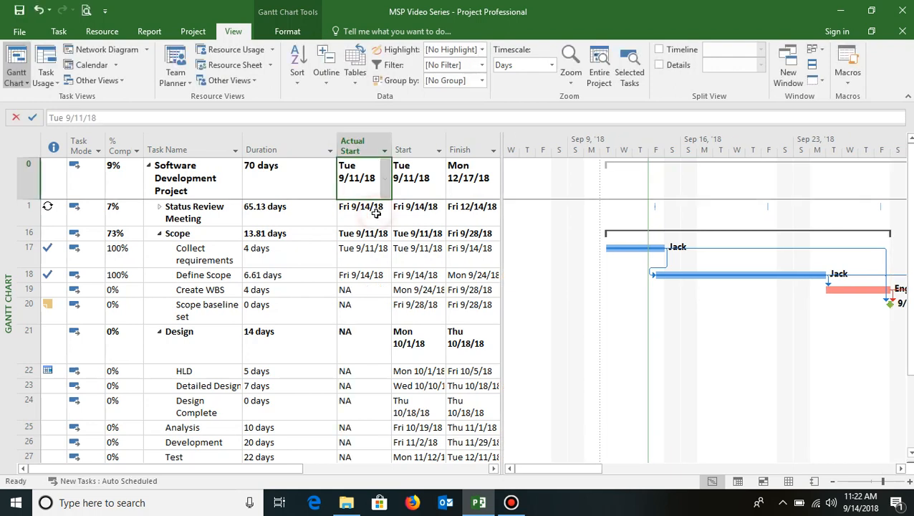
Set the actual start of the Create WBS task to Tue 9/25/18.
{"action": "left_click", "coordinate": [362, 290]}
{"action": "left_click", "coordinate": [385, 289]}
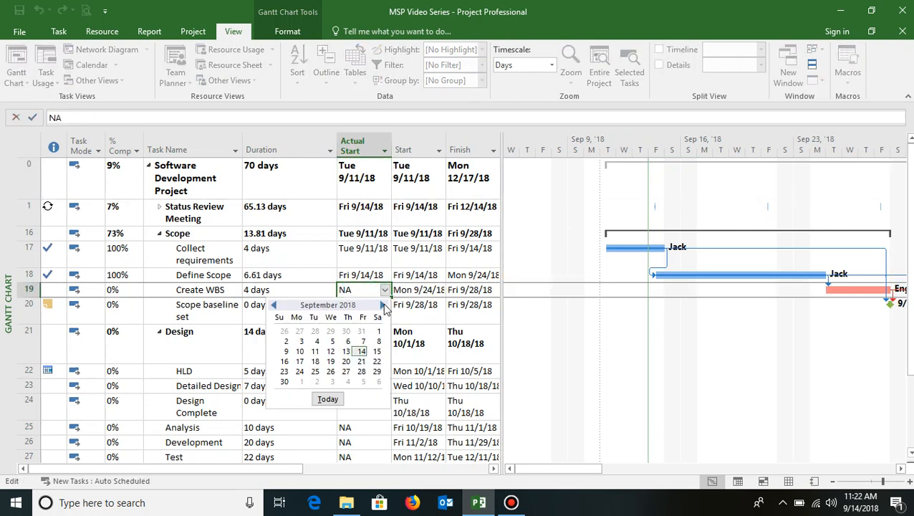
{"action": "left_click", "coordinate": [314, 371]}
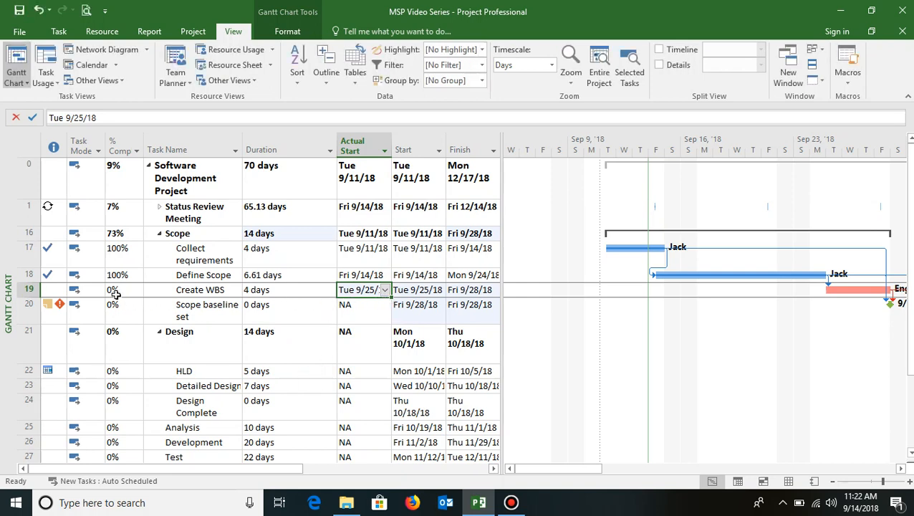
Mark the Create WBS task as 100% complete.
{"action": "left_click", "coordinate": [207, 291]}
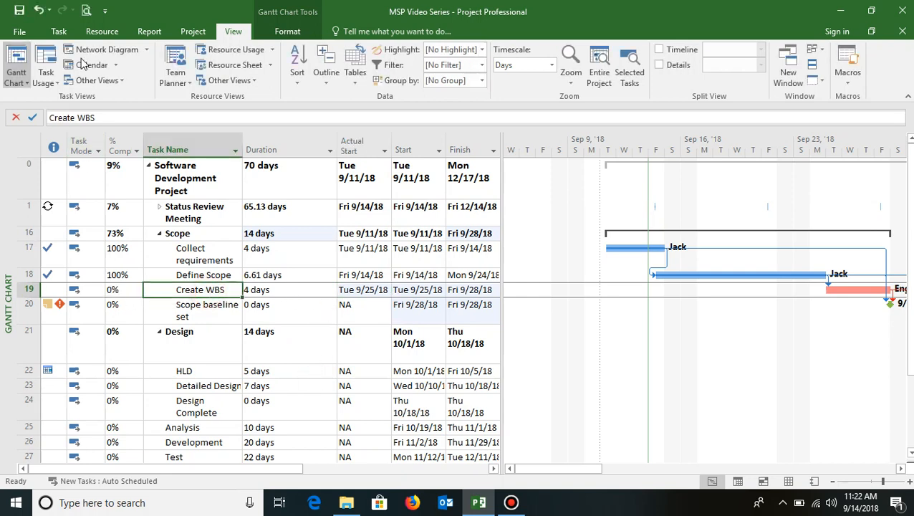
{"action": "left_click", "coordinate": [60, 33]}
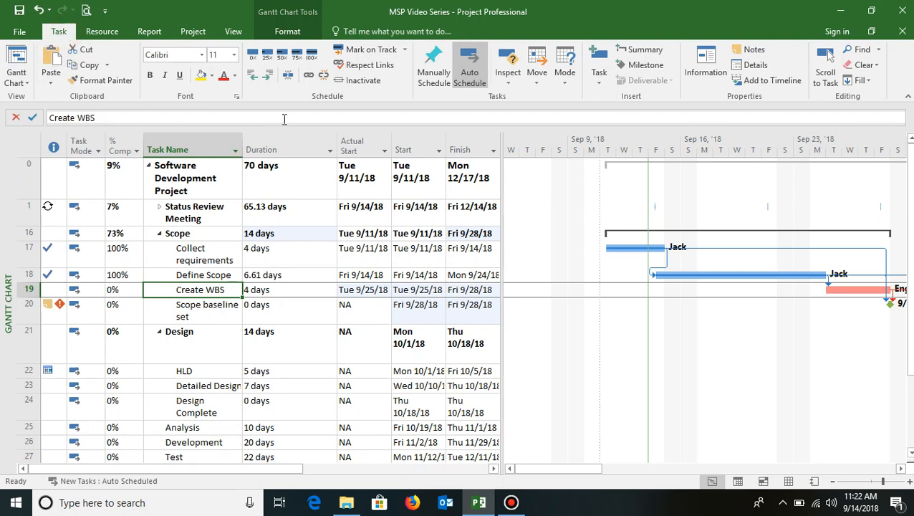
{"action": "left_click", "coordinate": [118, 290]}
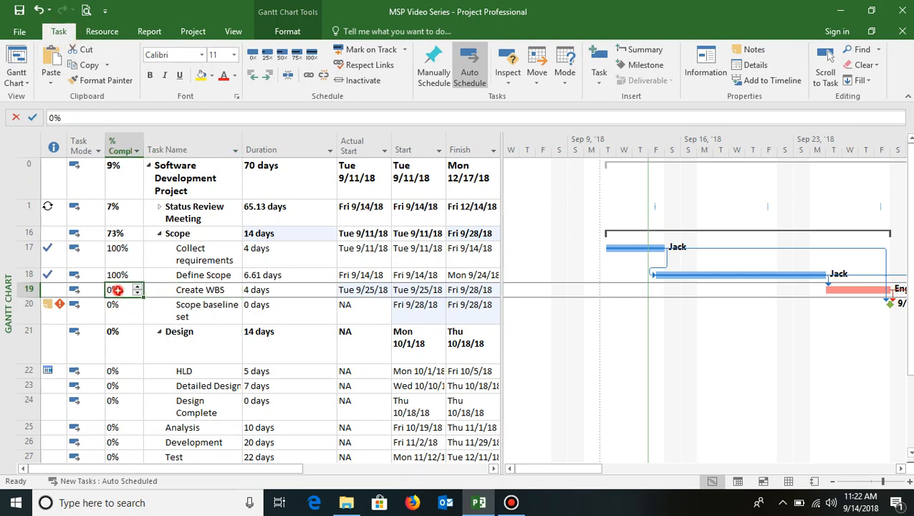
{"action": "left_click", "coordinate": [119, 290]}
{"action": "left_click", "coordinate": [198, 293]}
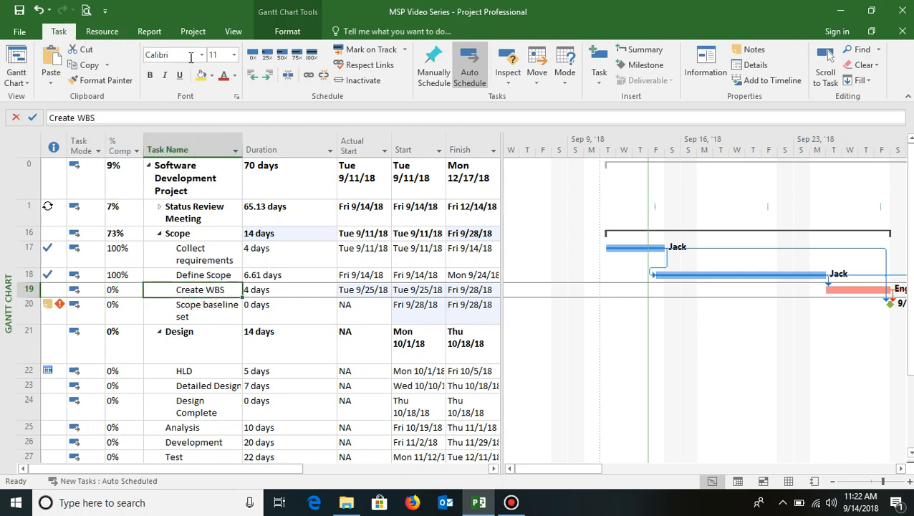
{"action": "left_click", "coordinate": [312, 56]}
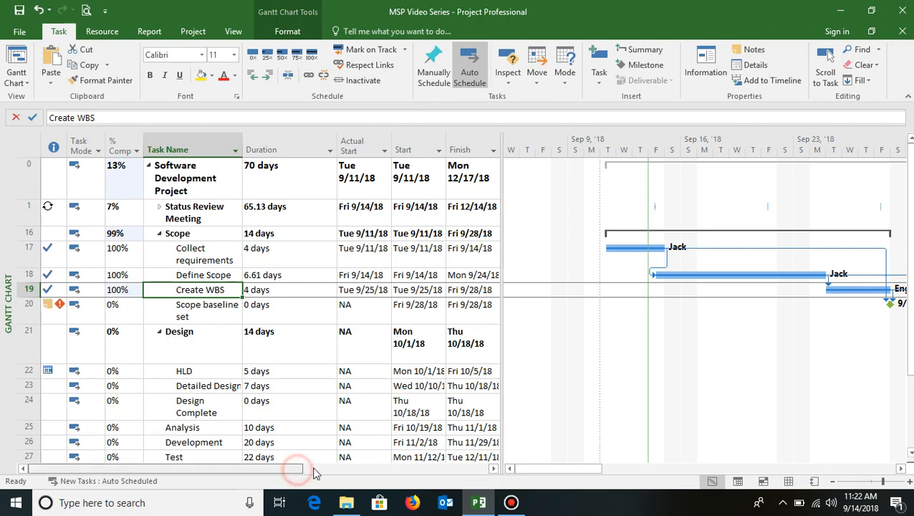
Display the Variance table and review the Create WBS task's start and finish variance against the baseline.
{"action": "left_click", "coordinate": [493, 468]}
{"action": "left_click", "coordinate": [494, 468]}
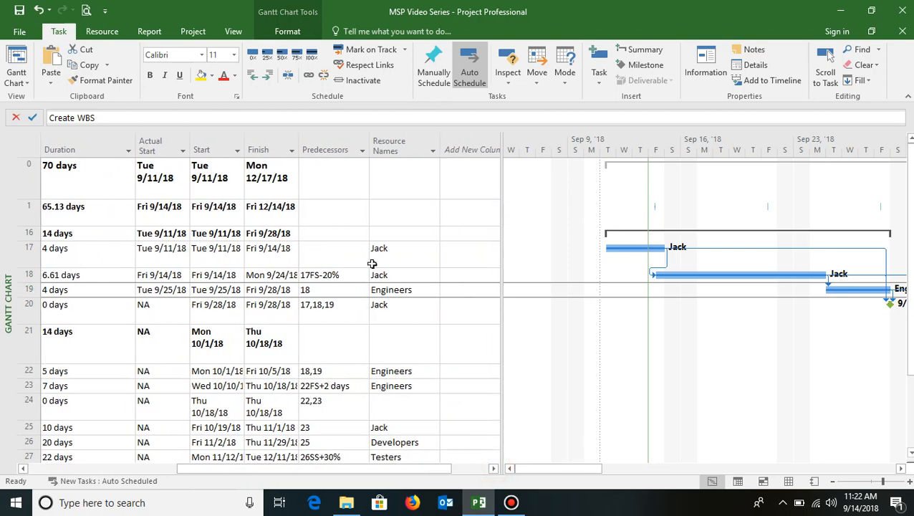
{"action": "left_click", "coordinate": [235, 32]}
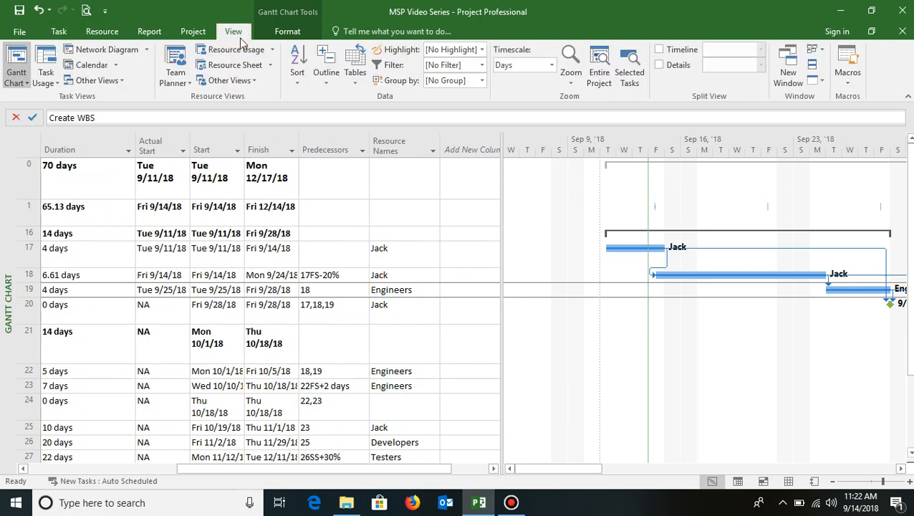
{"action": "left_click", "coordinate": [355, 84]}
{"action": "left_click", "coordinate": [383, 224]}
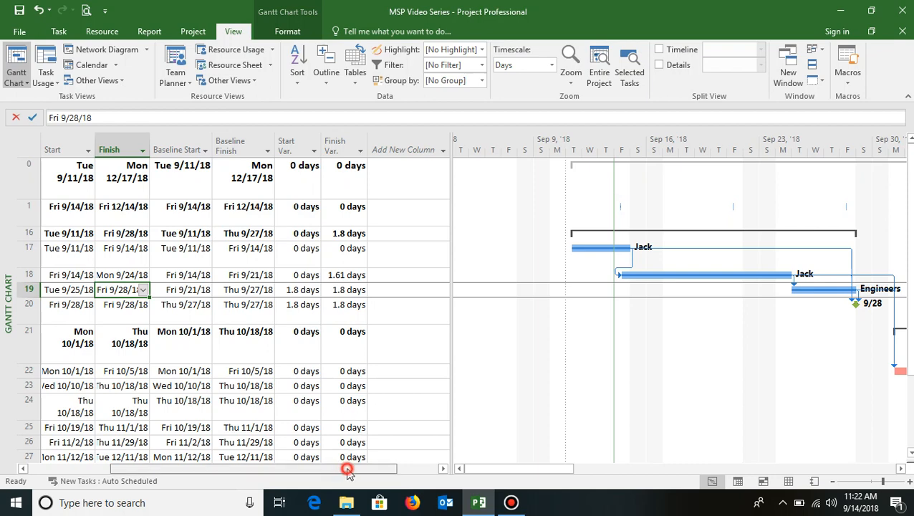
{"action": "left_click_drag", "start_coordinate": [351, 468], "coordinate": [204, 481]}
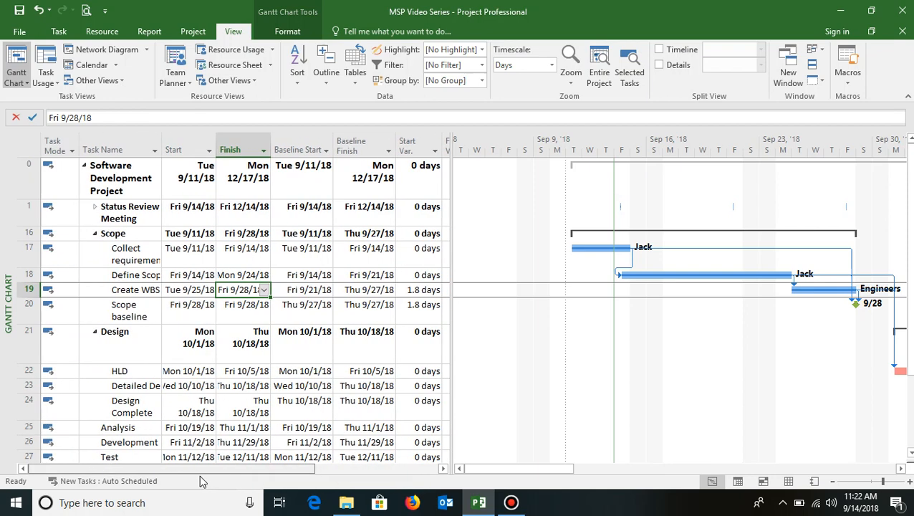
{"action": "left_click", "coordinate": [17, 63]}
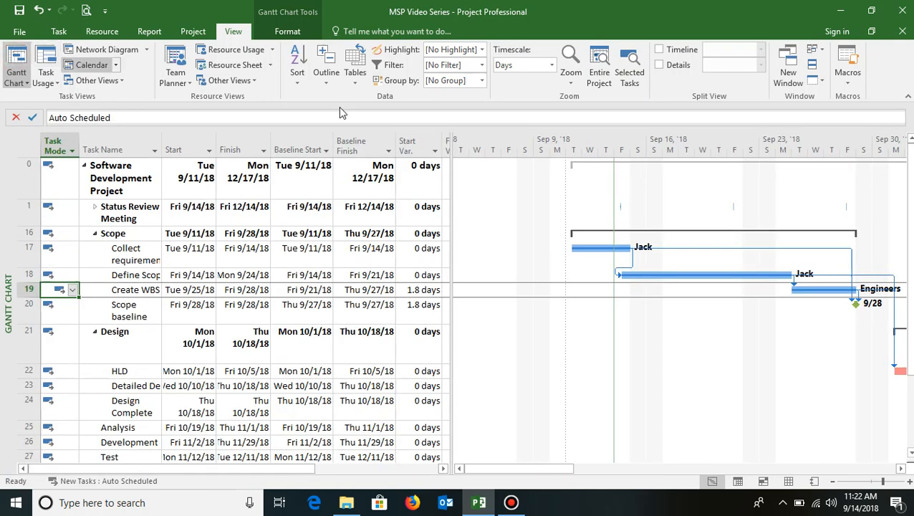
Return to the Entry table and read the indicator notes for the Scope baseline set milestone.
{"action": "left_click", "coordinate": [362, 86]}
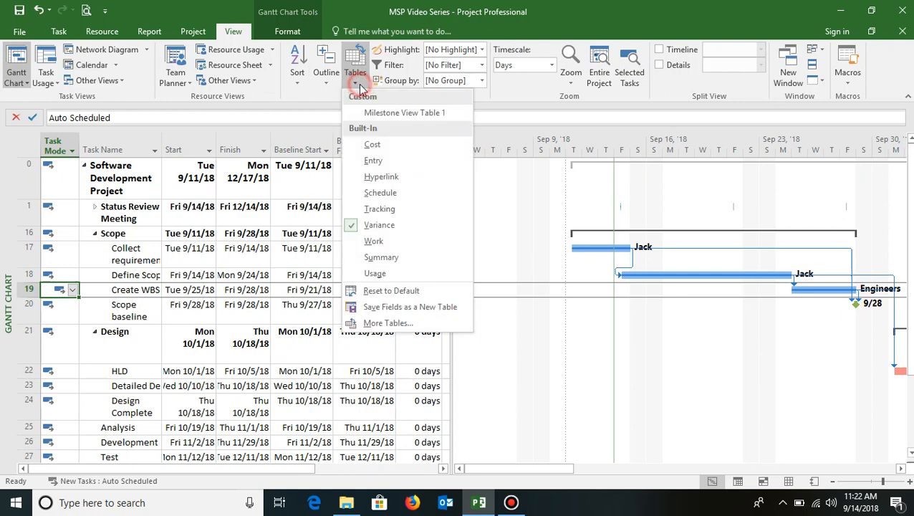
{"action": "left_click", "coordinate": [378, 158]}
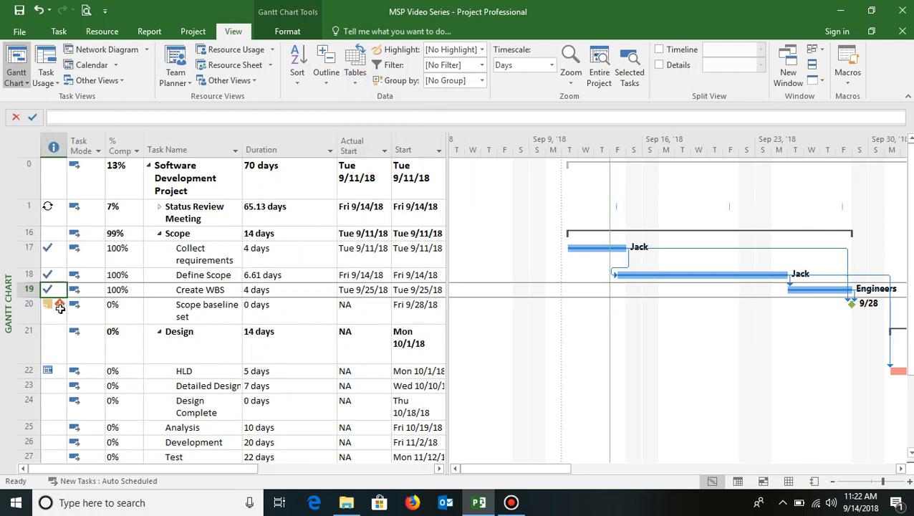
{"action": "mouse_move", "coordinate": [60, 306]}
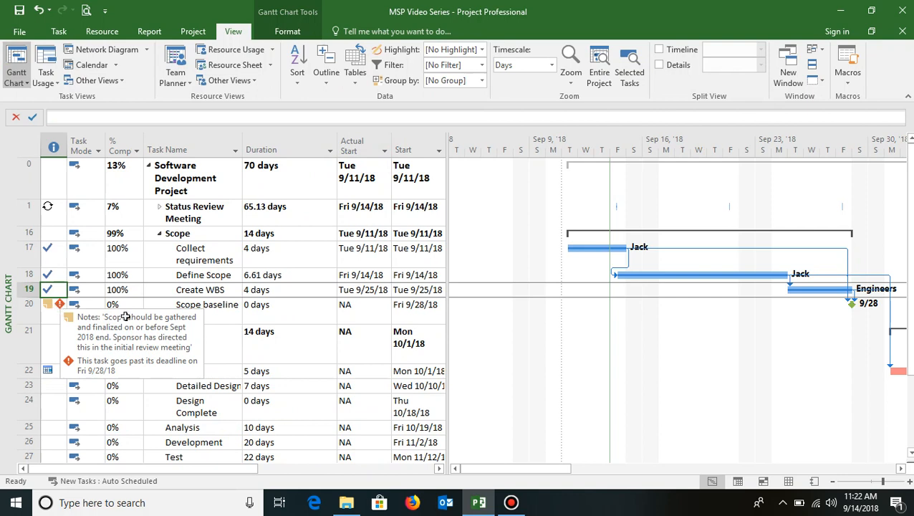
{"action": "left_click", "coordinate": [208, 313]}
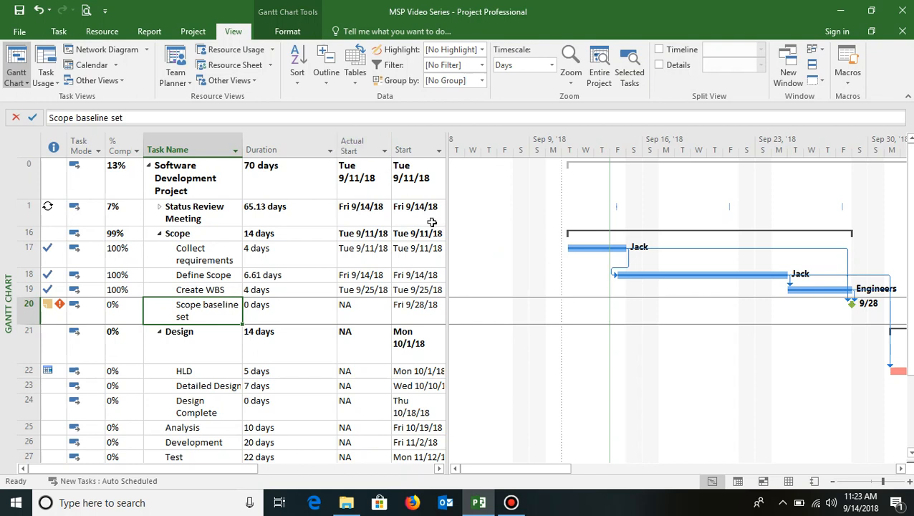
Display the Cost table and compare the Define Scope task's total cost, baseline cost and cost variance.
{"action": "left_click", "coordinate": [354, 82]}
{"action": "left_click", "coordinate": [373, 145]}
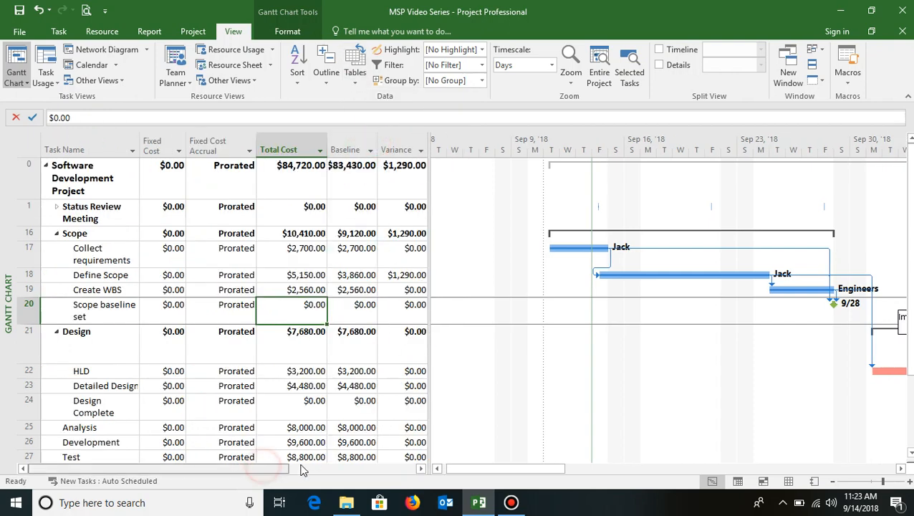
{"action": "left_click_drag", "start_coordinate": [265, 468], "coordinate": [310, 469]}
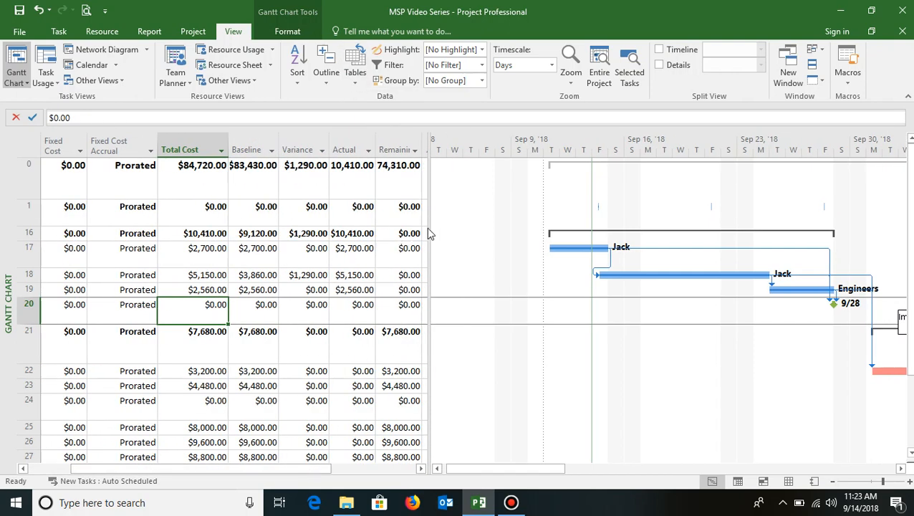
{"action": "left_click", "coordinate": [308, 277]}
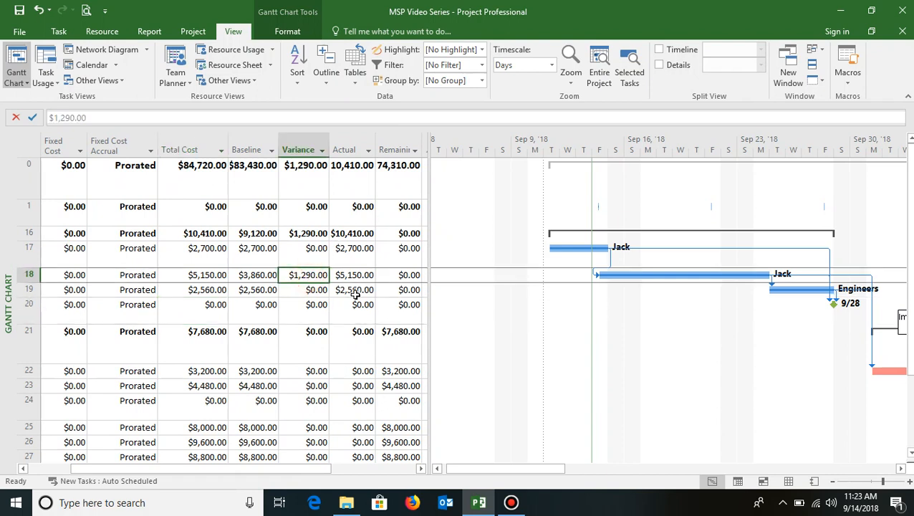
{"action": "left_click", "coordinate": [262, 277]}
{"action": "left_click", "coordinate": [213, 278]}
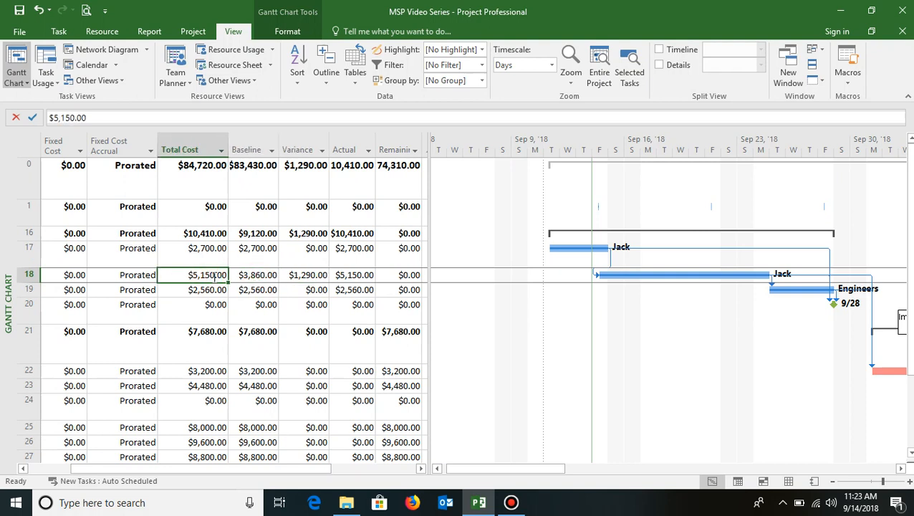
{"action": "left_click", "coordinate": [312, 277]}
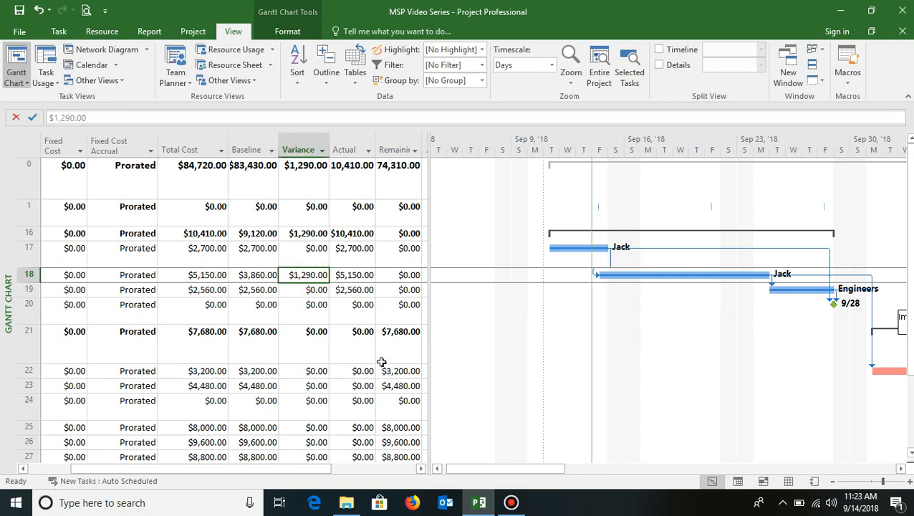
Display the Work table and check the Define Scope task's work variance.
{"action": "left_click", "coordinate": [361, 84]}
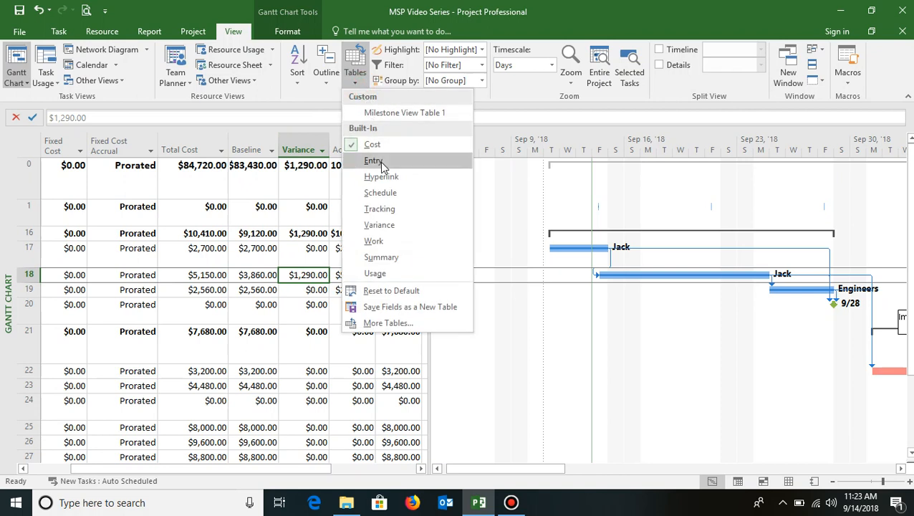
{"action": "left_click", "coordinate": [397, 243]}
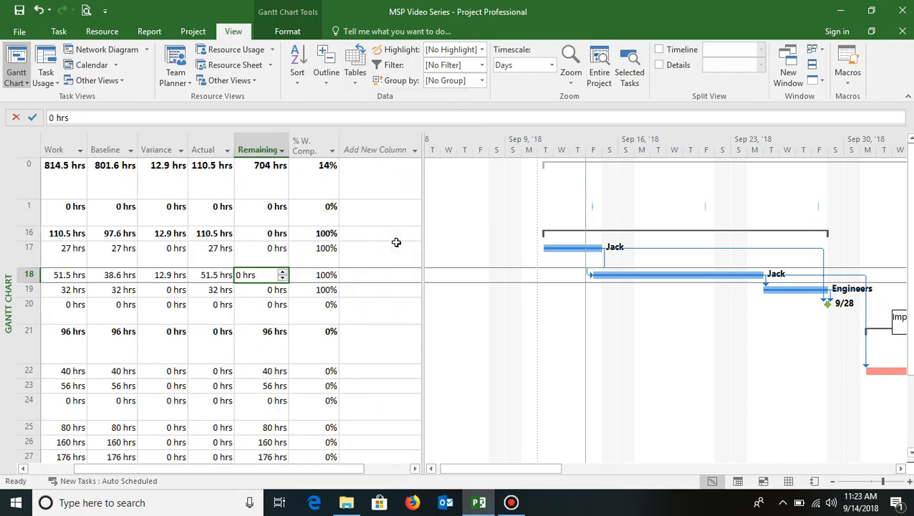
{"action": "left_click", "coordinate": [176, 275]}
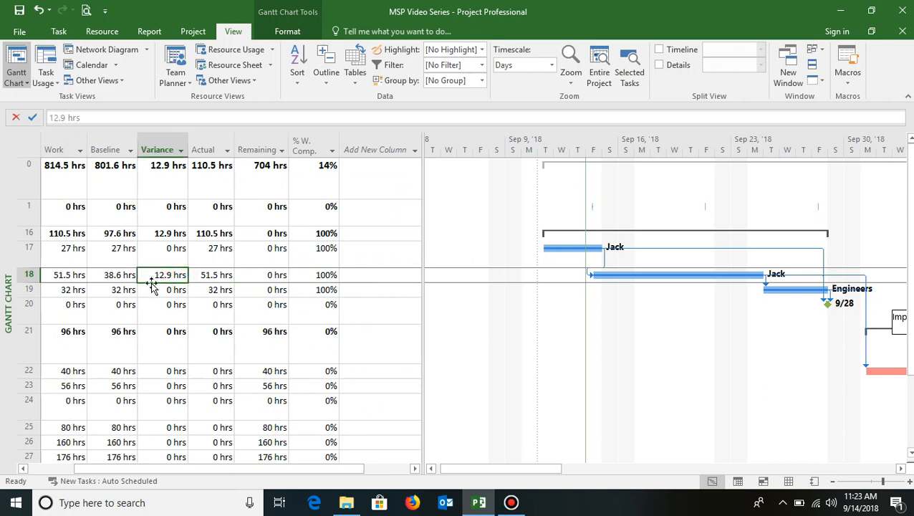
Return to the Entry table, hide its Actual Start column and widen the table area to show the Resource Names column.
{"action": "left_click", "coordinate": [356, 79]}
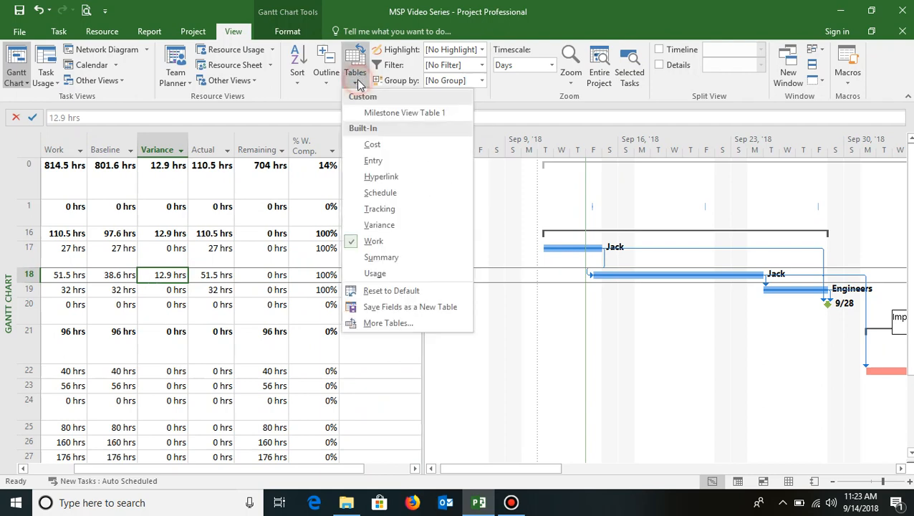
{"action": "left_click", "coordinate": [372, 161]}
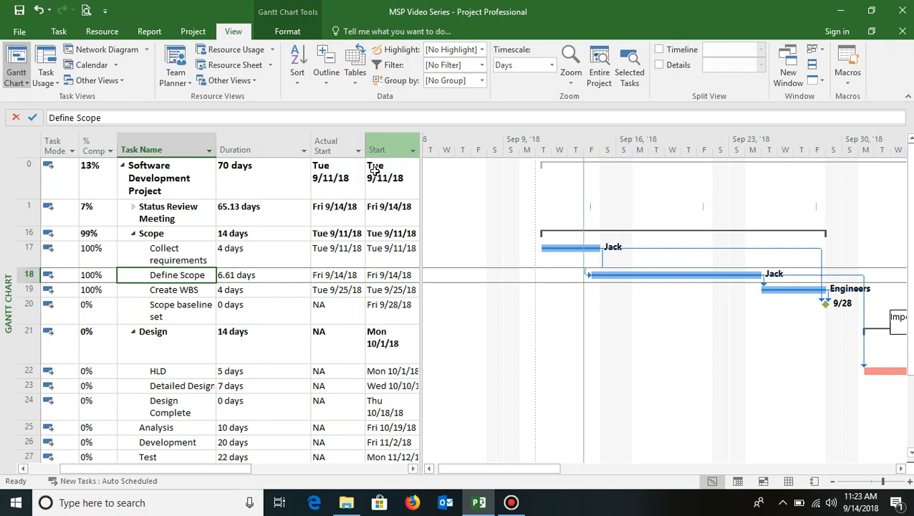
{"action": "right_click", "coordinate": [327, 143]}
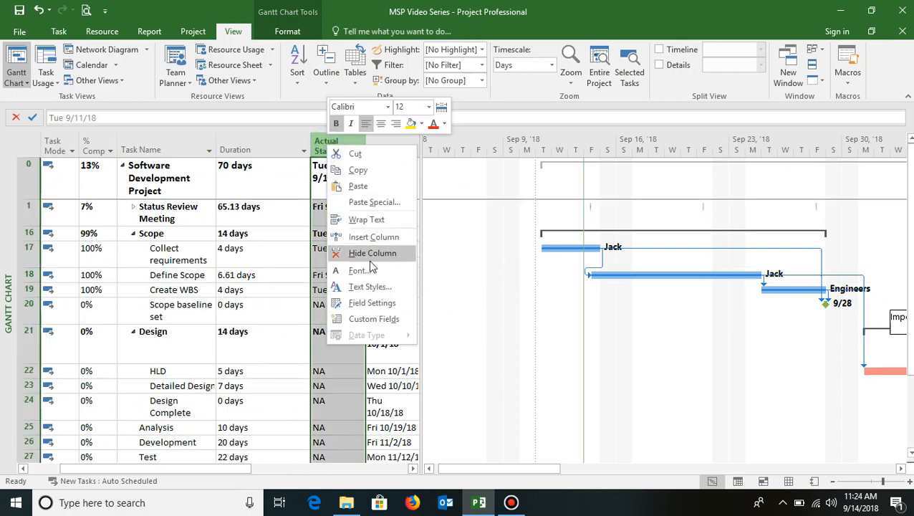
{"action": "left_click", "coordinate": [370, 259]}
{"action": "left_click_drag", "start_coordinate": [421, 150], "coordinate": [546, 149]}
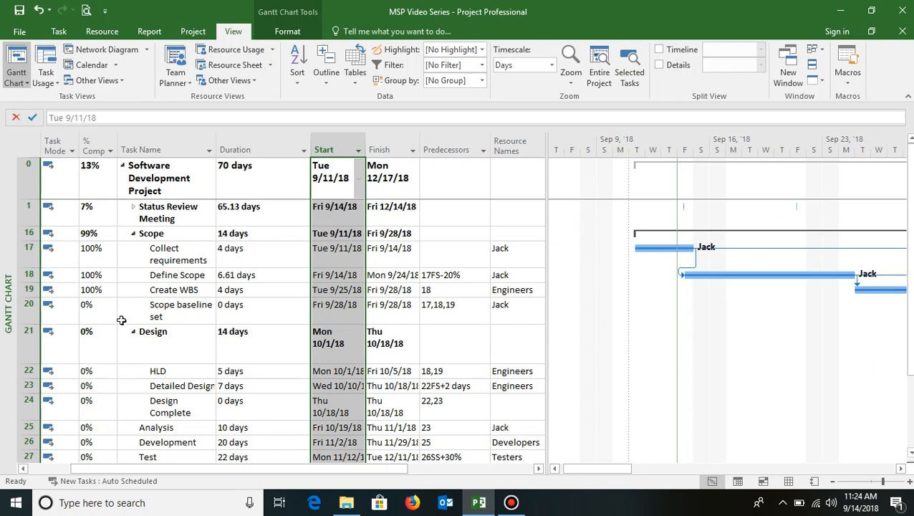
Check the Scope summary task's % complete against its subtasks, including the Scope baseline set milestone.
{"action": "mouse_move", "coordinate": [173, 308]}
{"action": "left_mouse_down"}
{"action": "mouse_move", "coordinate": [171, 255]}
{"action": "mouse_move", "coordinate": [175, 290]}
{"action": "left_mouse_up"}
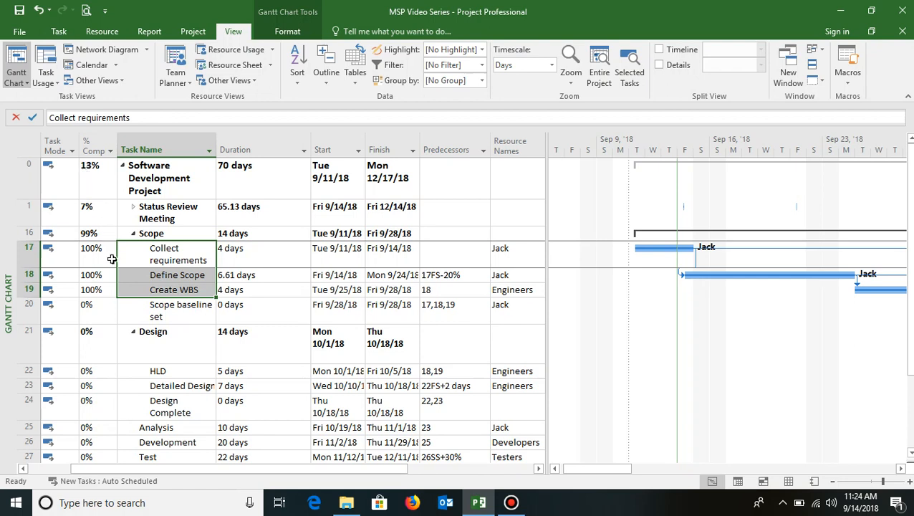
{"action": "left_click", "coordinate": [162, 233]}
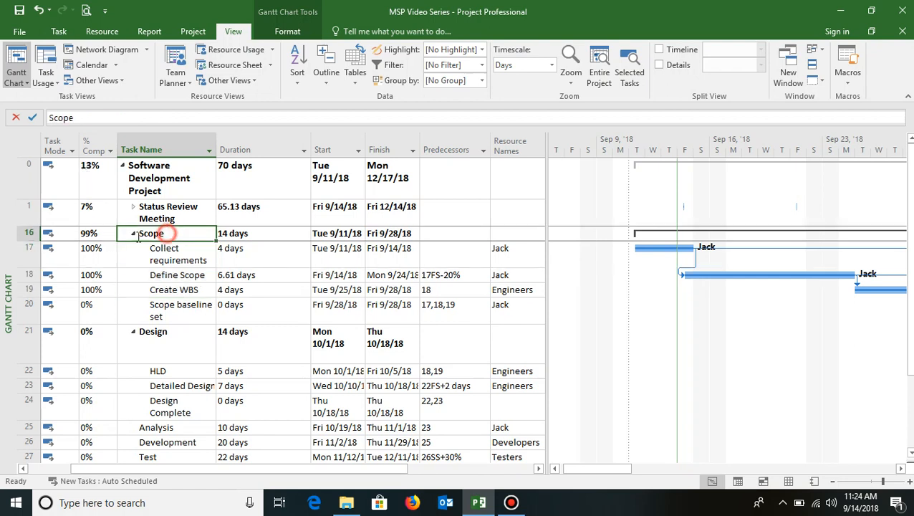
{"action": "left_click", "coordinate": [88, 233]}
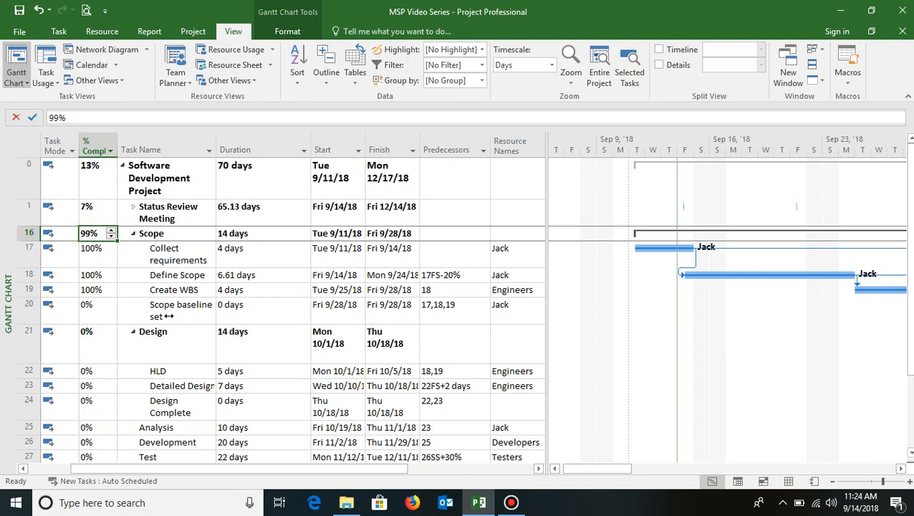
{"action": "left_click", "coordinate": [169, 316]}
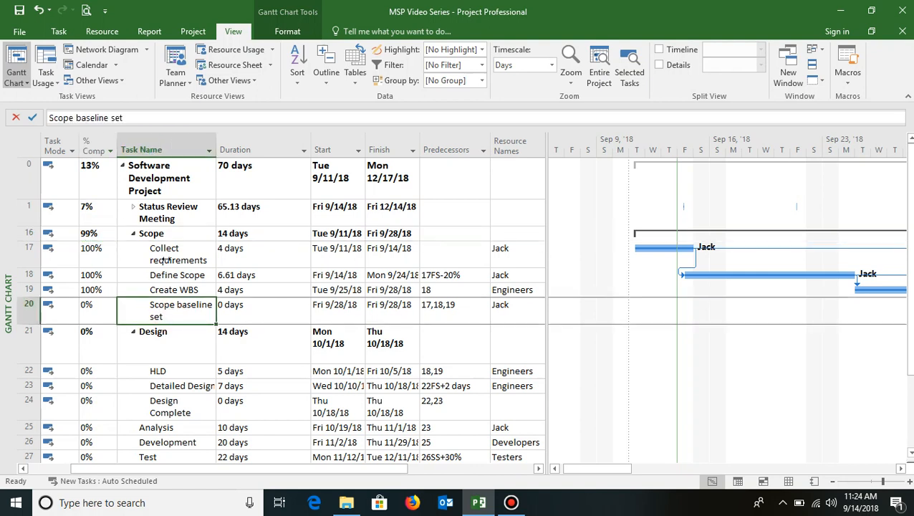
{"action": "left_click_drag", "start_coordinate": [165, 248], "coordinate": [169, 292]}
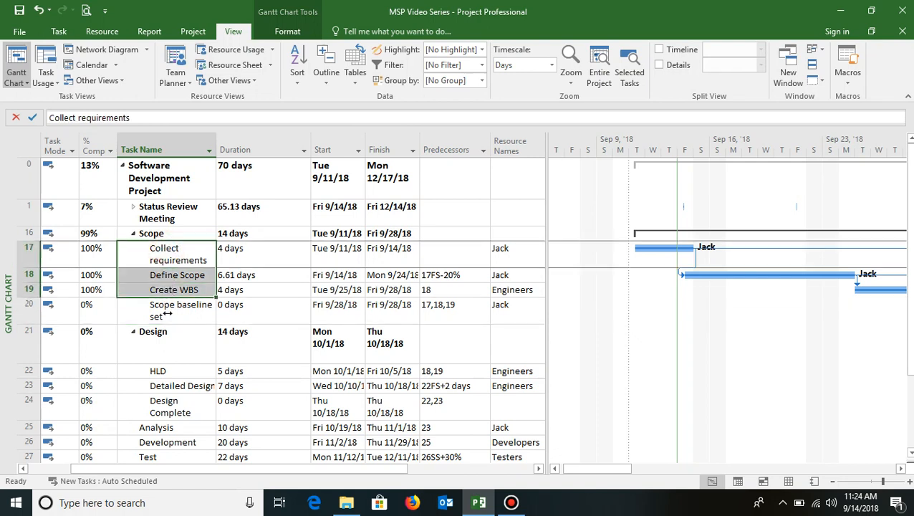
Mark the Scope baseline set milestone as 100% complete.
{"action": "left_click", "coordinate": [167, 313]}
{"action": "left_click", "coordinate": [57, 31]}
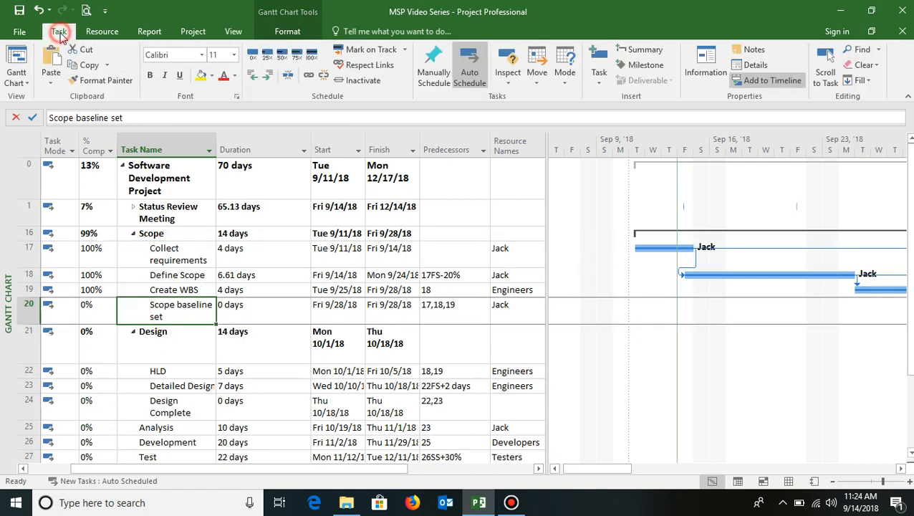
{"action": "left_click", "coordinate": [313, 56]}
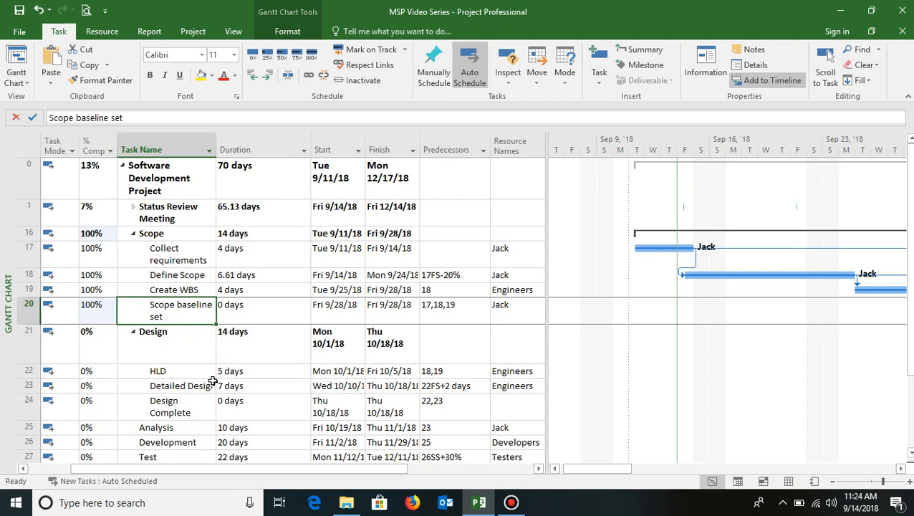
Switch to the Task Usage view with the HLD task selected and widen the table area past the Finish column.
{"action": "left_click", "coordinate": [174, 370]}
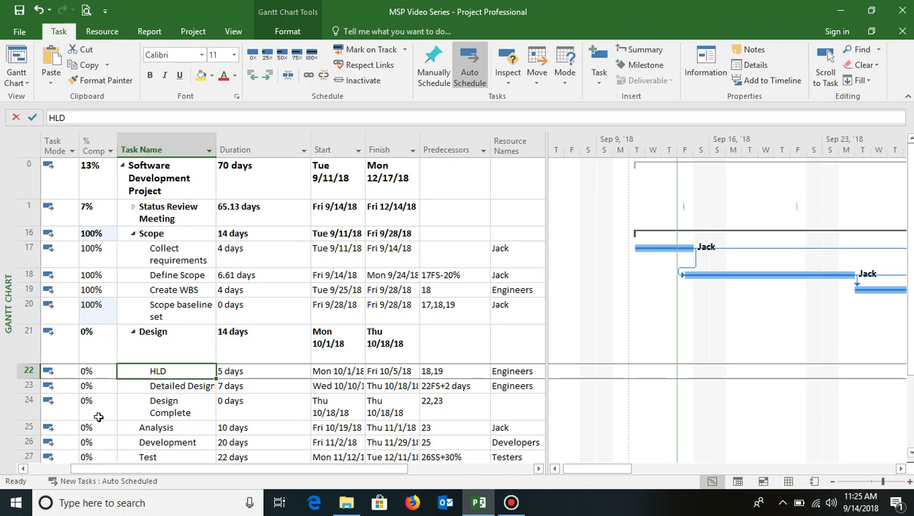
{"action": "left_click", "coordinate": [236, 32]}
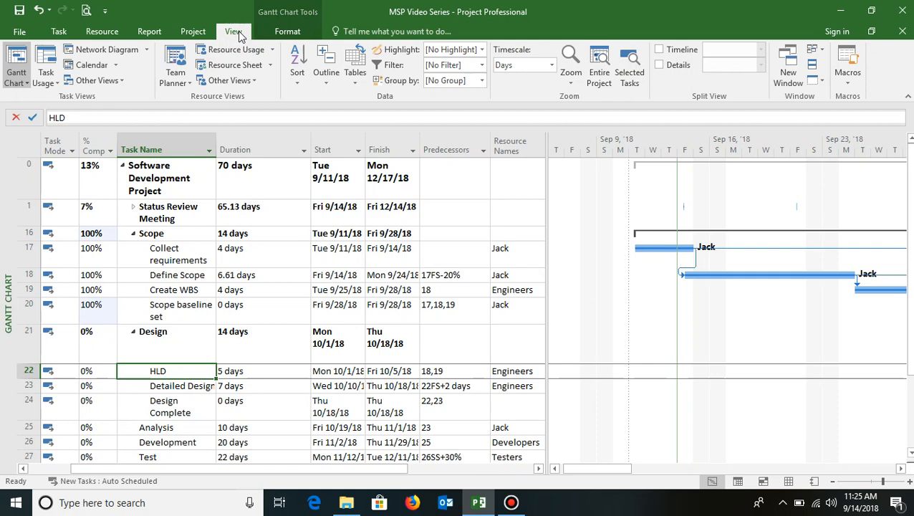
{"action": "left_click", "coordinate": [48, 63]}
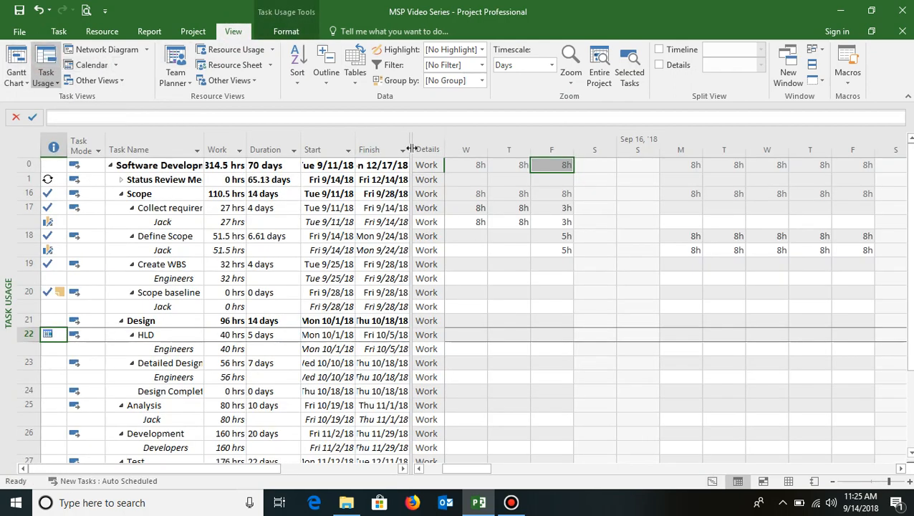
{"action": "left_click_drag", "start_coordinate": [409, 149], "coordinate": [489, 149]}
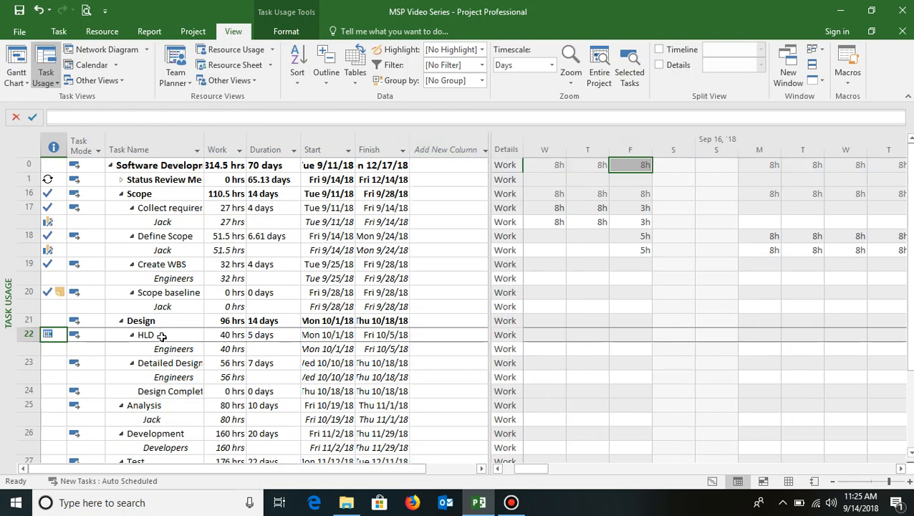
Display the Work table in the Task Usage view.
{"action": "left_click", "coordinate": [225, 352]}
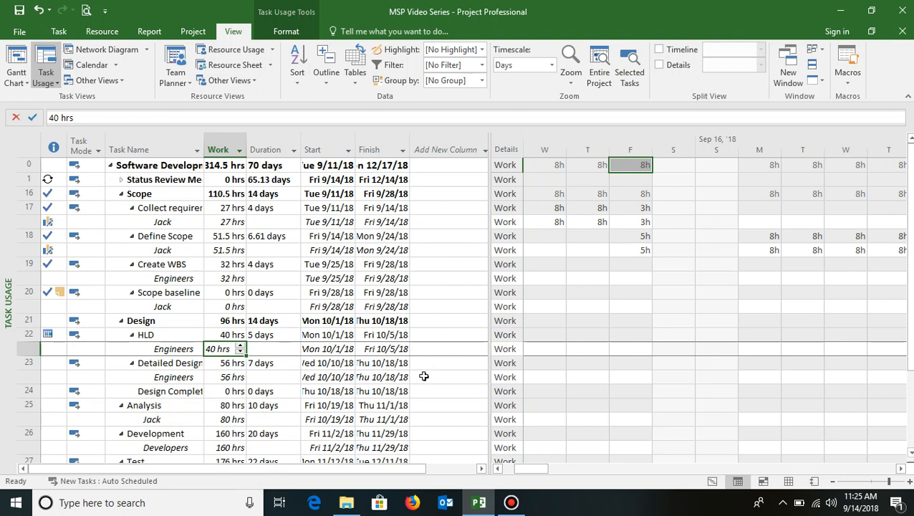
{"action": "left_click", "coordinate": [355, 81]}
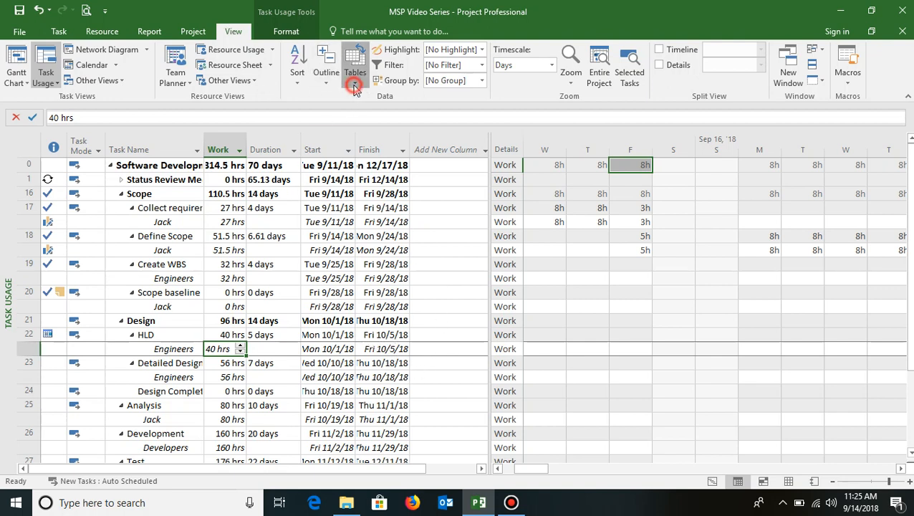
{"action": "left_click", "coordinate": [387, 239]}
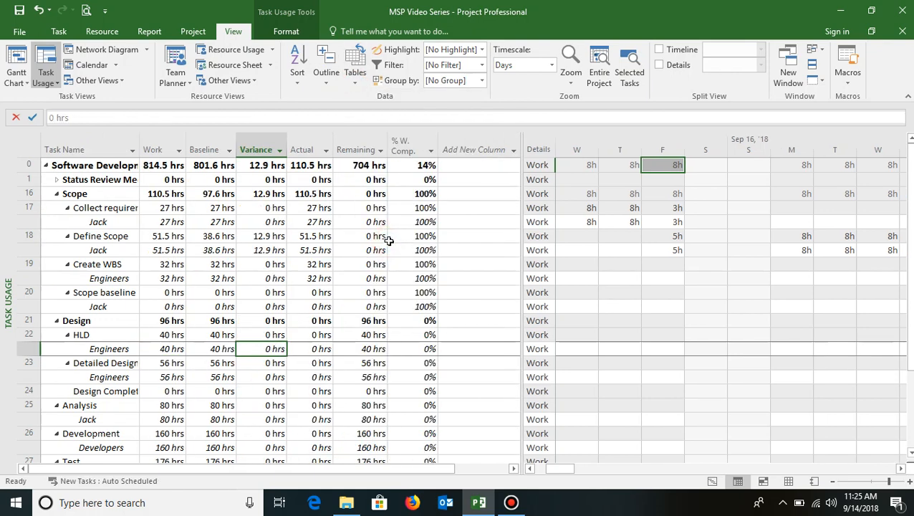
Check the HLD task's work and baseline values and bring its scheduled daily hours into view in the timephased grid.
{"action": "left_click", "coordinate": [91, 334]}
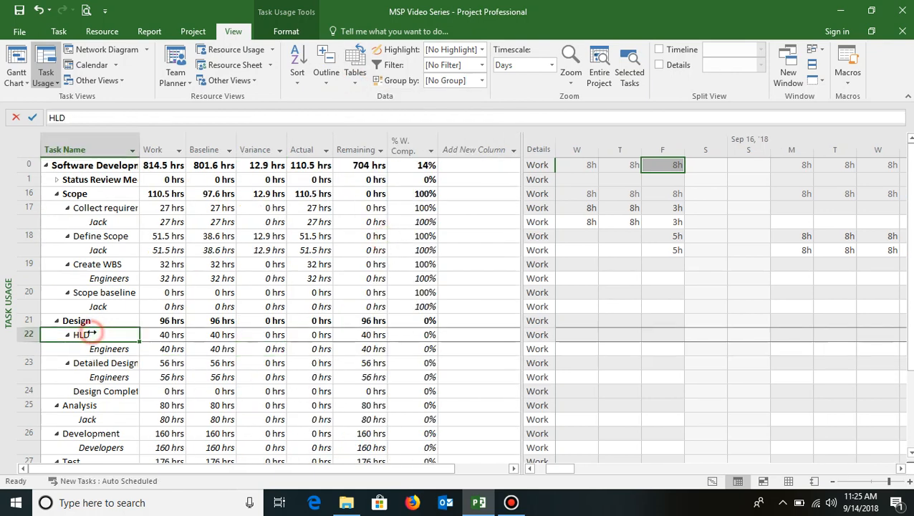
{"action": "left_click", "coordinate": [230, 335]}
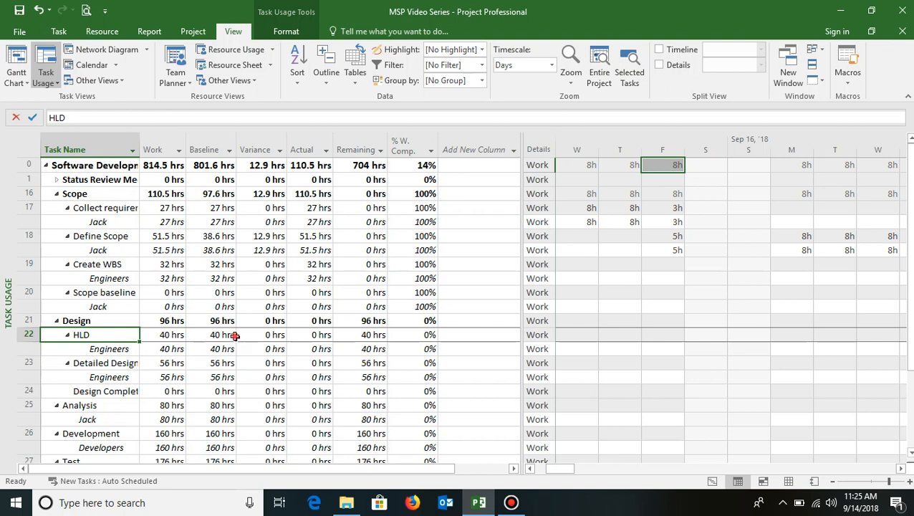
{"action": "left_click", "coordinate": [176, 335]}
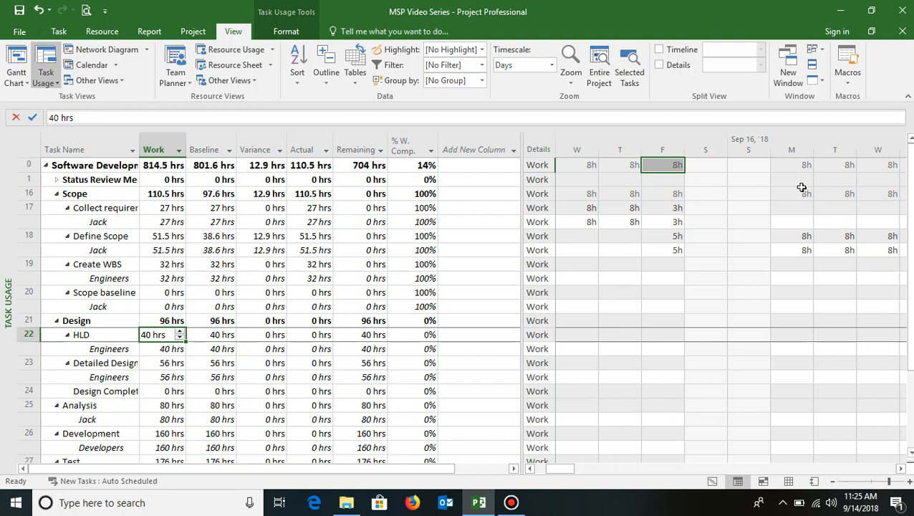
{"action": "left_click", "coordinate": [81, 333]}
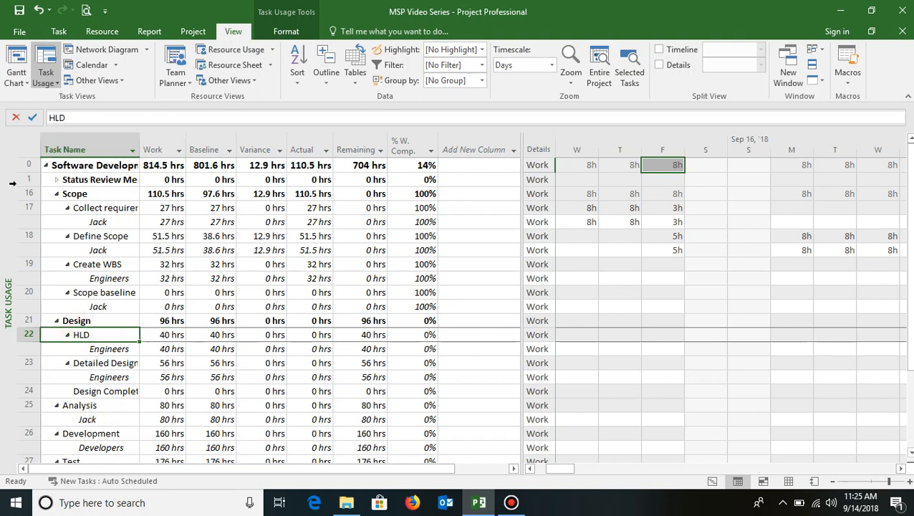
{"action": "left_click", "coordinate": [59, 32]}
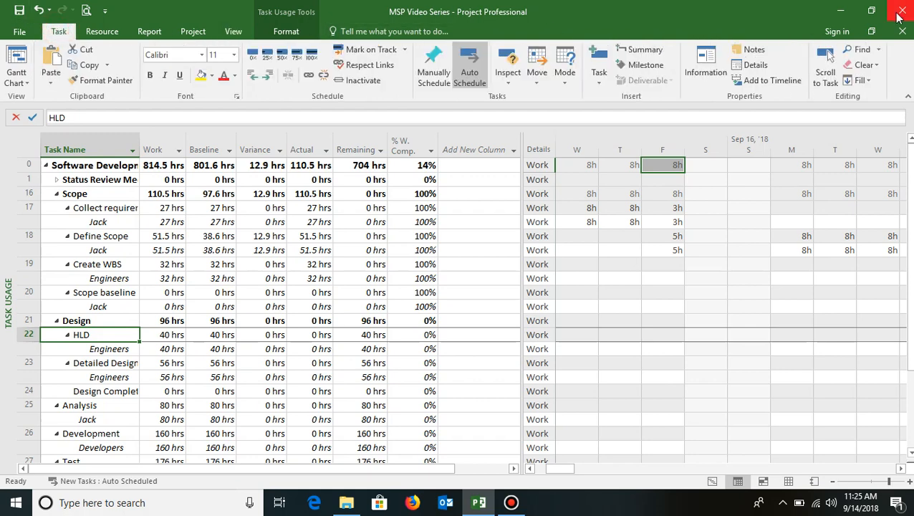
{"action": "left_click", "coordinate": [825, 63]}
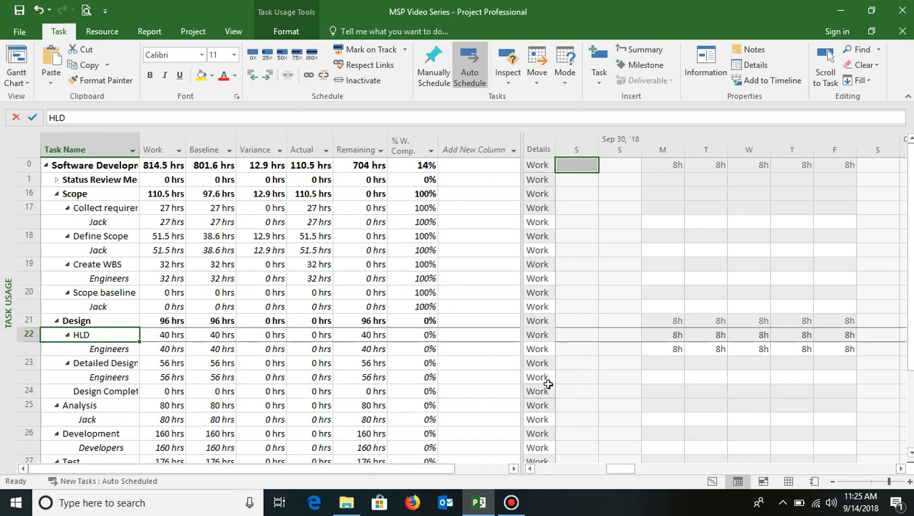
Show Actual Work in the timephased grid and open the Engineers' actual work for HLD on Monday after Sep 30, '18.
{"action": "left_click", "coordinate": [288, 31]}
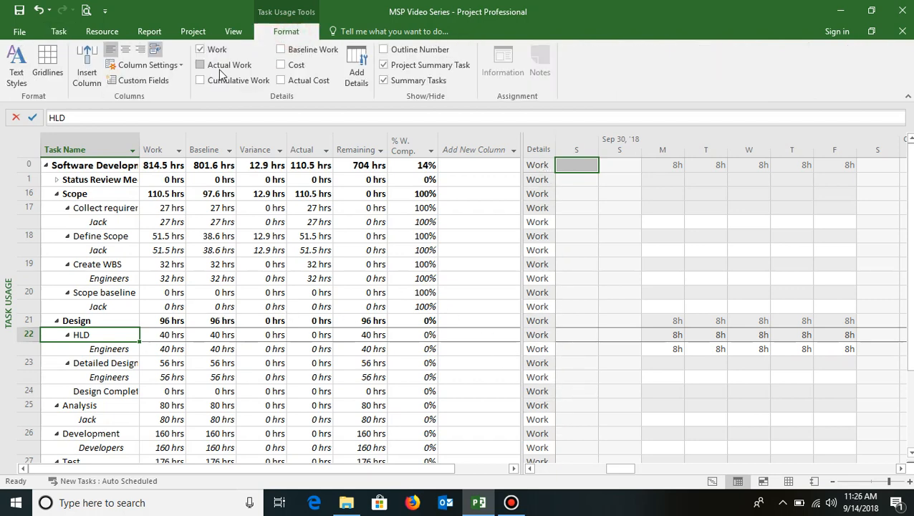
{"action": "left_click", "coordinate": [209, 65]}
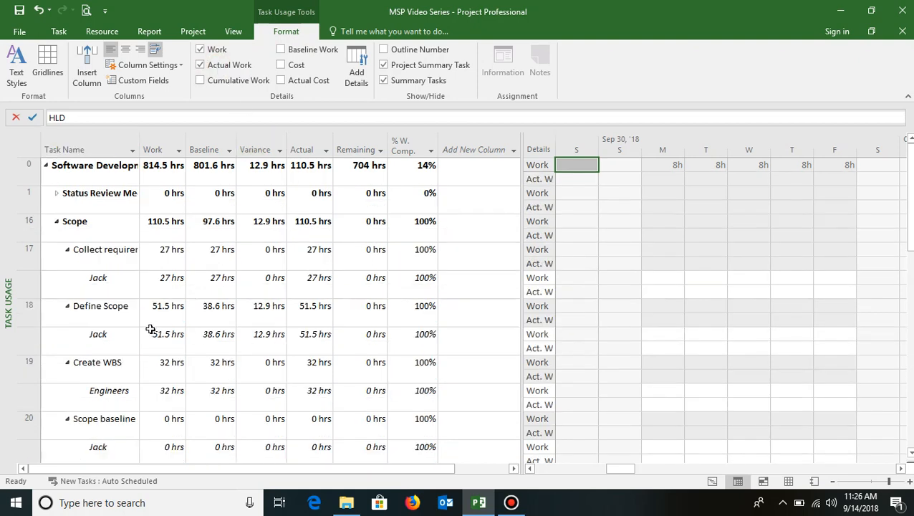
{"action": "scroll", "coordinate": [143, 342], "scroll_direction": "down", "scroll_amount": 5}
{"action": "scroll", "coordinate": [142, 345], "scroll_direction": "up", "scroll_amount": 2}
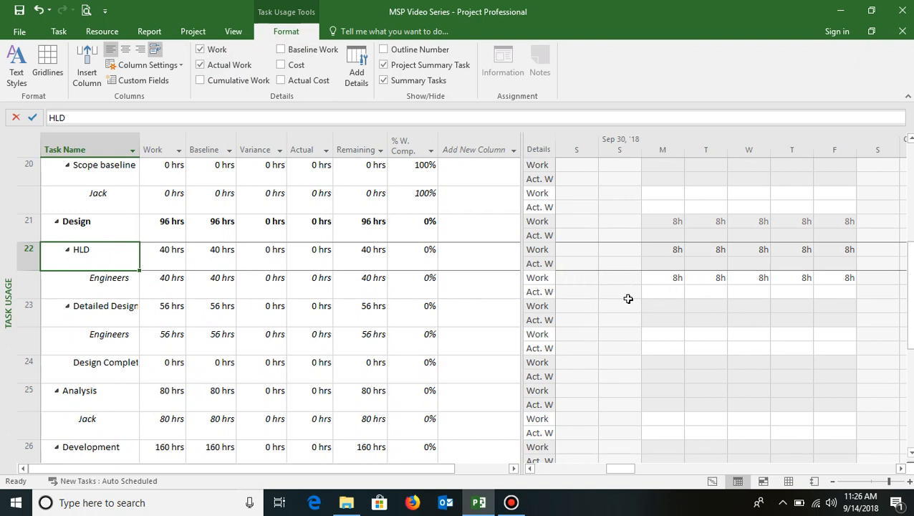
{"action": "left_click", "coordinate": [673, 292]}
{"action": "left_click", "coordinate": [673, 291]}
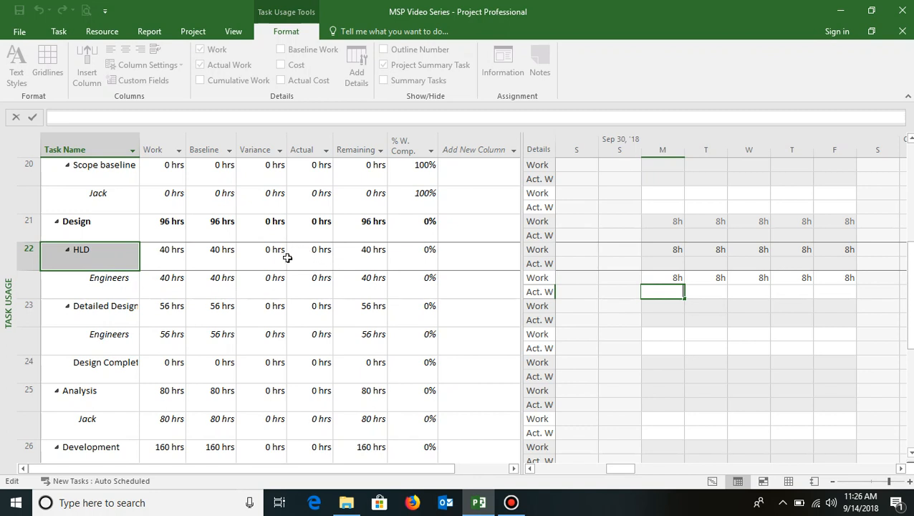
Set the HLD task's actual work to 42 hrs in the Work table.
{"action": "left_click", "coordinate": [313, 254]}
{"action": "left_click", "coordinate": [313, 254]}
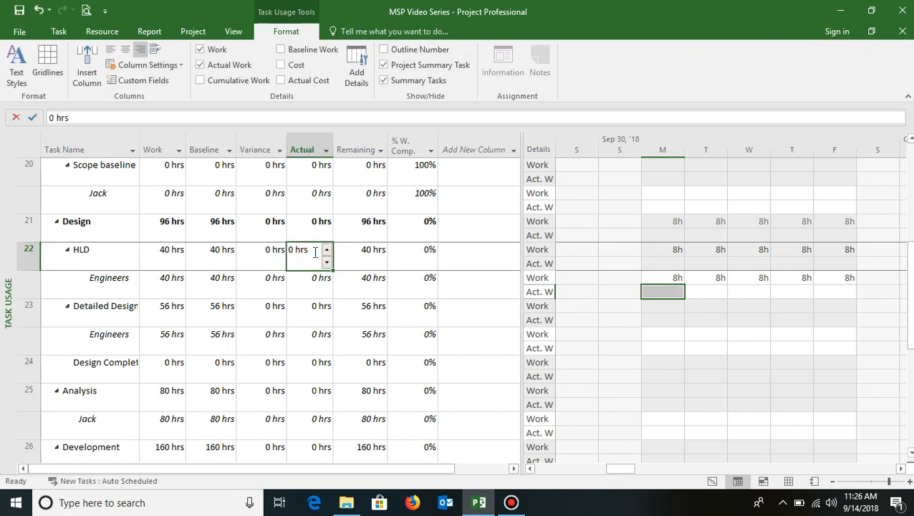
{"action": "left_click", "coordinate": [96, 252]}
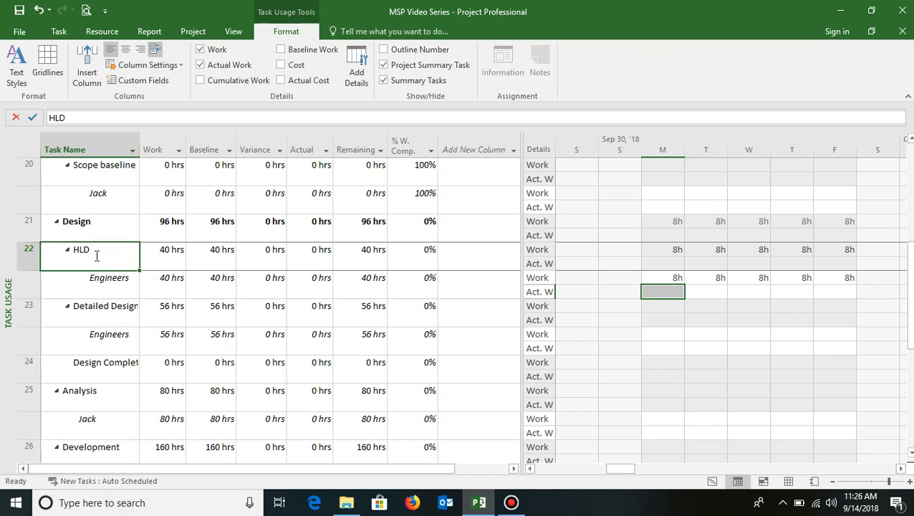
{"action": "left_click", "coordinate": [316, 264]}
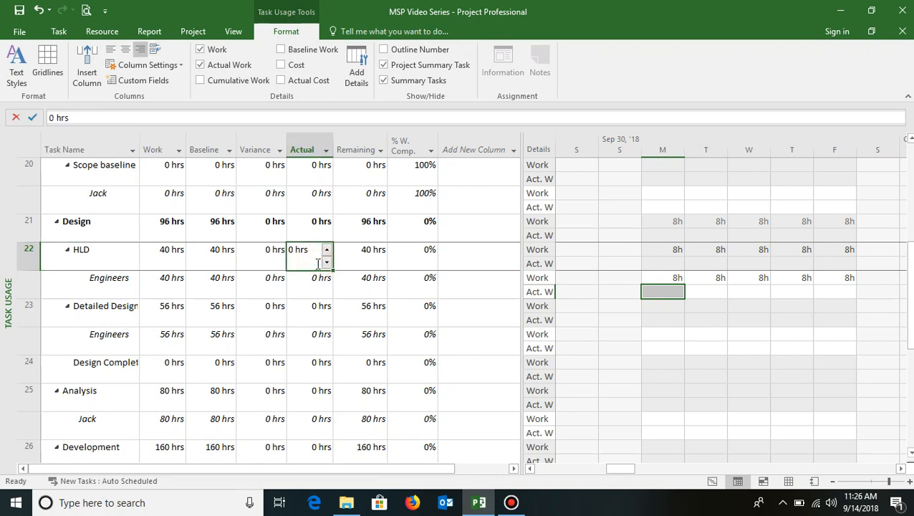
{"action": "type", "text": "42"}
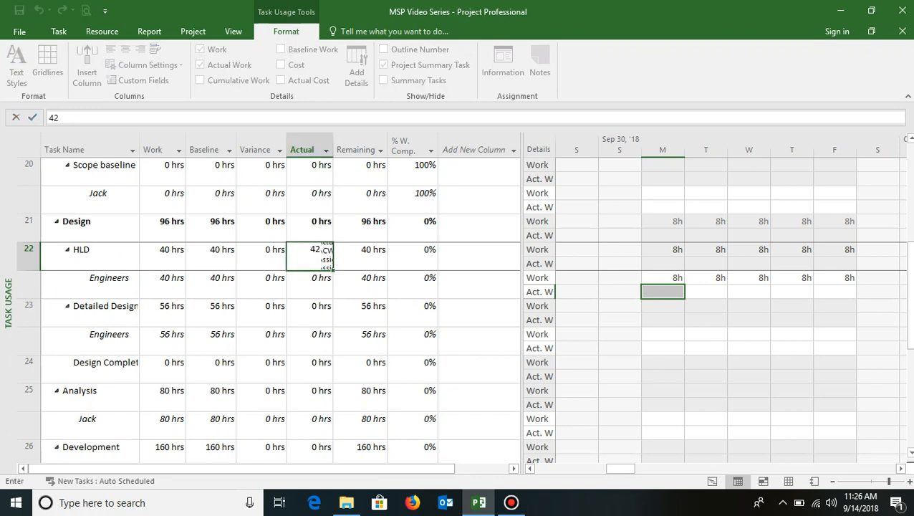
{"action": "key", "text": "Return"}
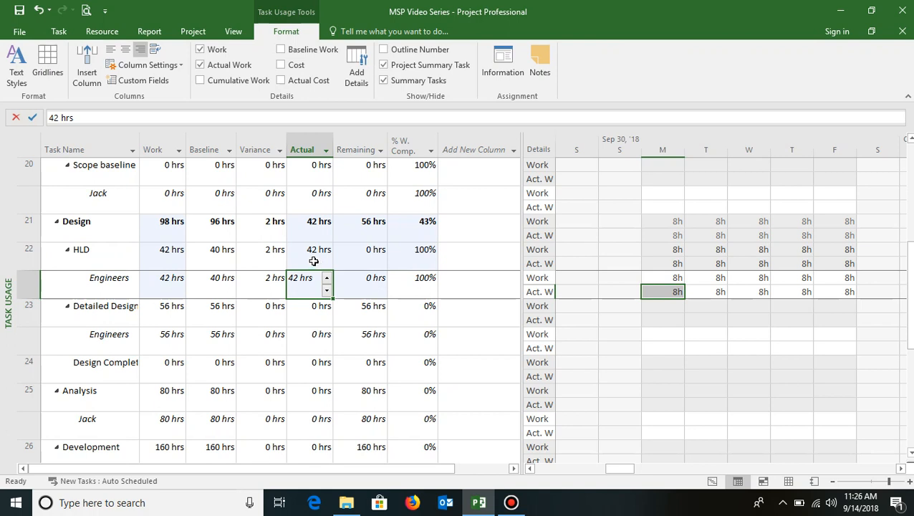
Check how HLD's actual work is distributed across the days in the timephased grid.
{"action": "left_click", "coordinate": [314, 262]}
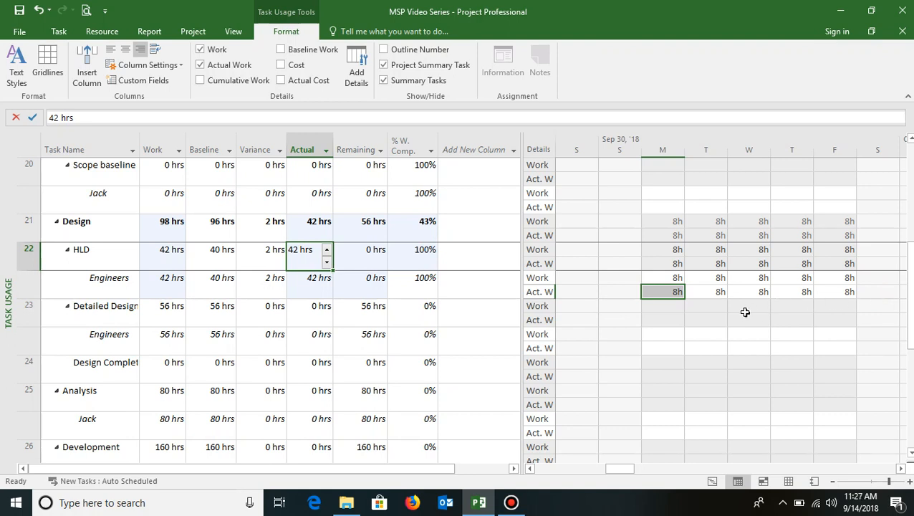
{"action": "left_click", "coordinate": [901, 469]}
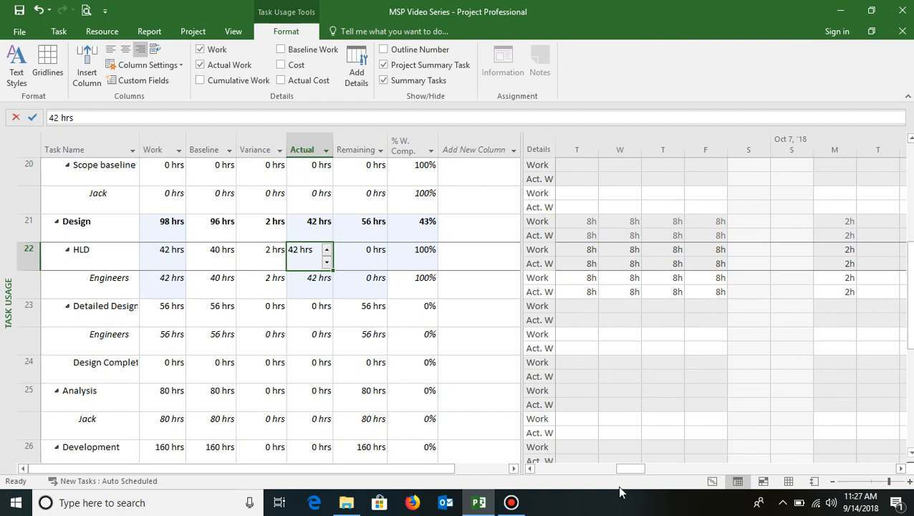
{"action": "left_click", "coordinate": [530, 469]}
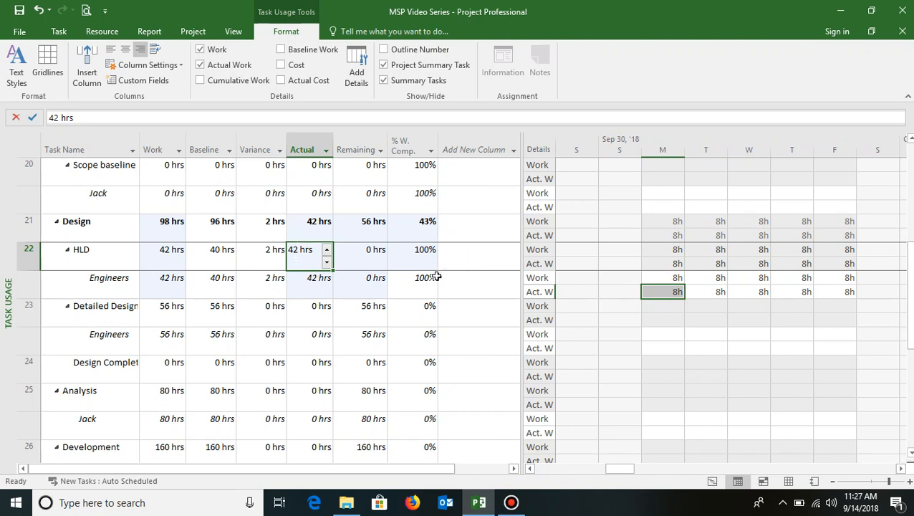
Set the HLD task's remaining work to 3 hrs.
{"action": "left_click", "coordinate": [370, 259]}
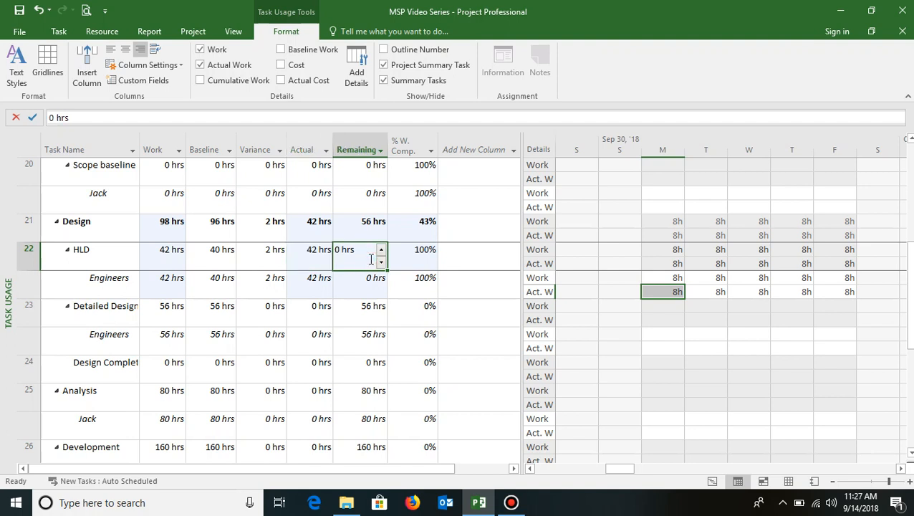
{"action": "type", "text": "3"}
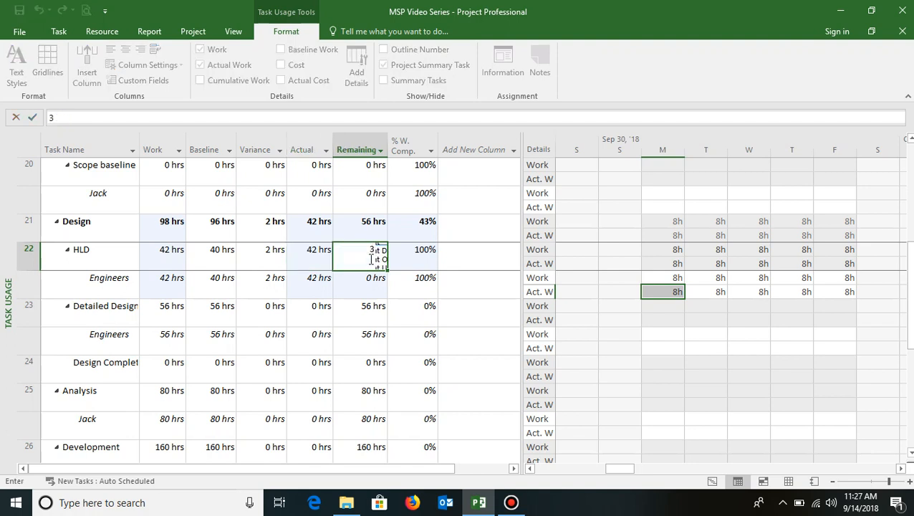
{"action": "key", "text": "Return"}
{"action": "left_click", "coordinate": [365, 255]}
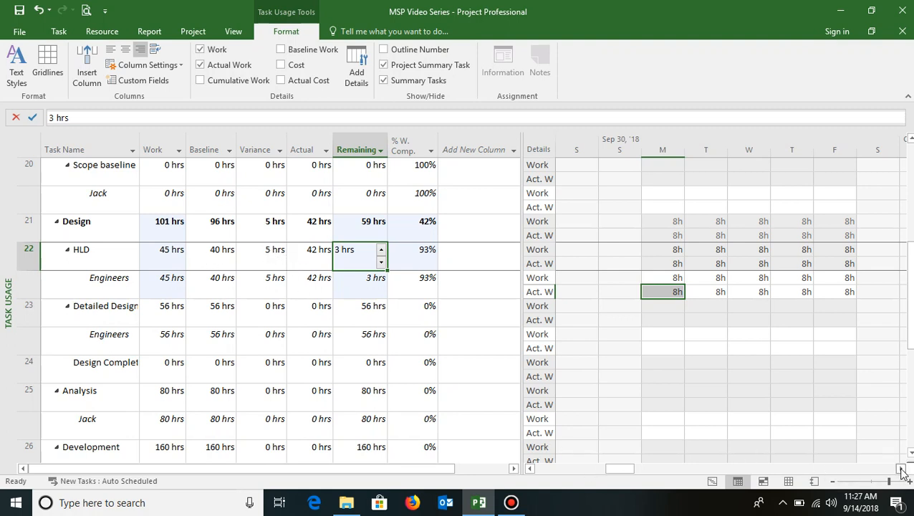
Set the Engineers' actual work on HLD to 5h for the Monday after Oct 7, '18.
{"action": "left_click_drag", "start_coordinate": [902, 470], "coordinate": [902, 470]}
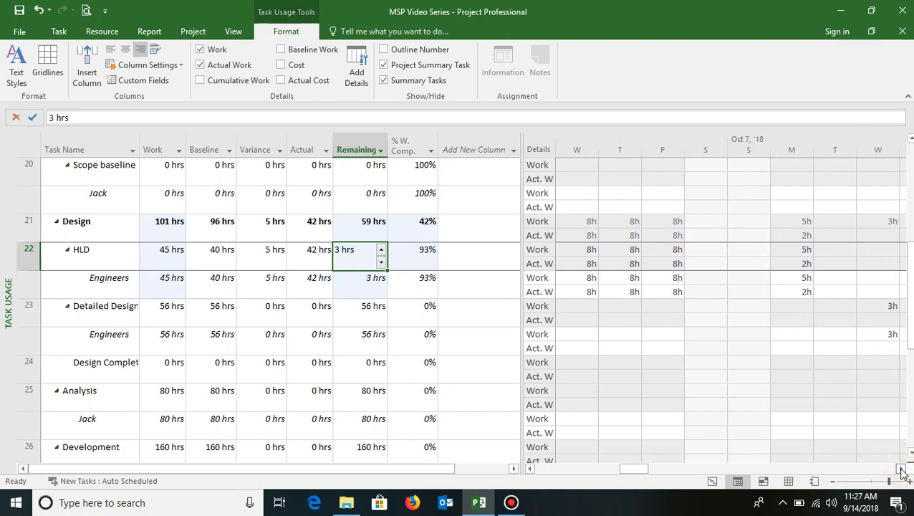
{"action": "left_click", "coordinate": [802, 292]}
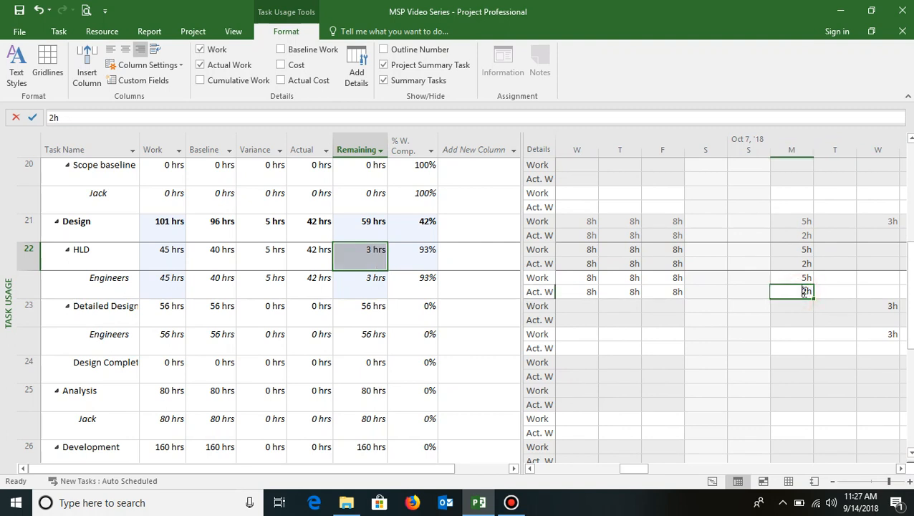
{"action": "left_click", "coordinate": [805, 291]}
{"action": "double_click", "coordinate": [809, 292]}
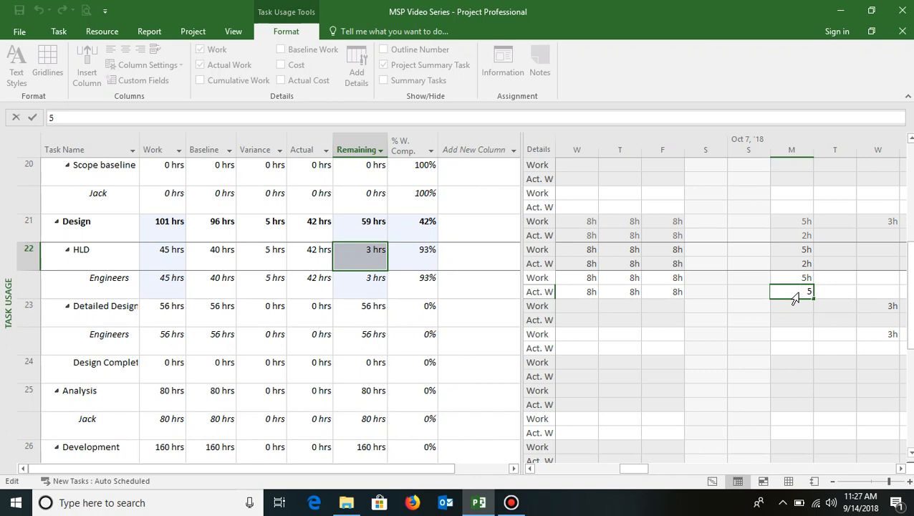
{"action": "key", "text": "Escape"}
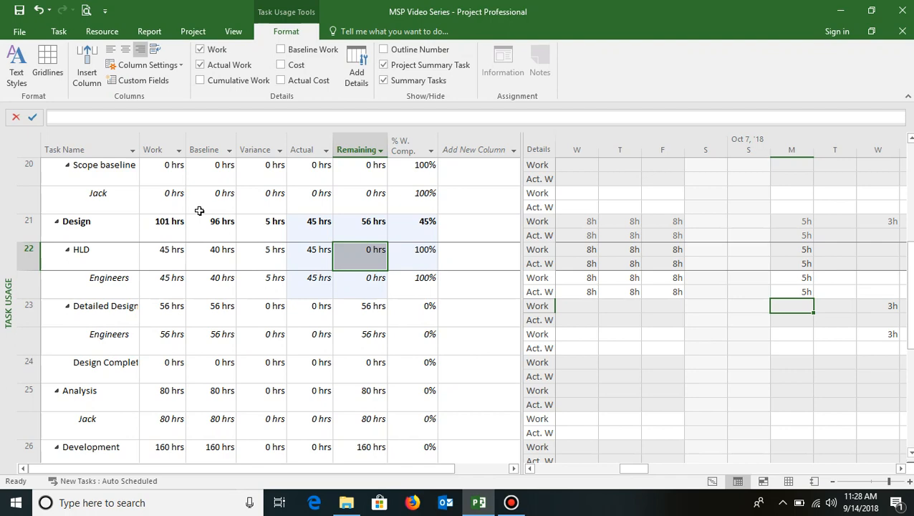
Switch to the Resource Usage view and bring the Engineers, Developers and Testers assignments into view.
{"action": "left_click", "coordinate": [234, 31]}
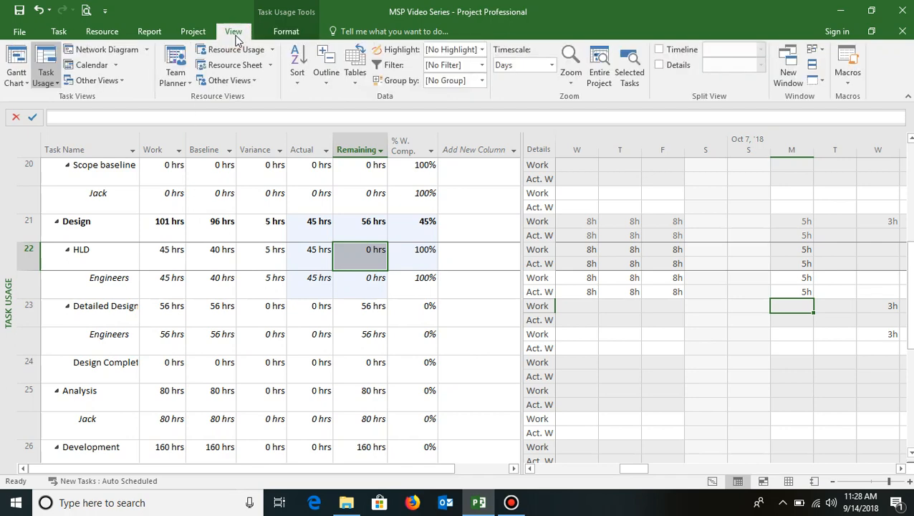
{"action": "left_click", "coordinate": [232, 49]}
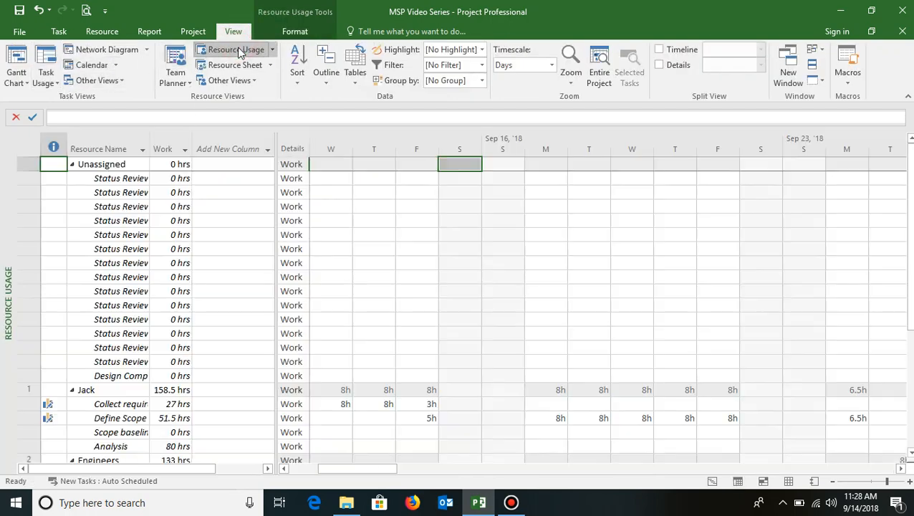
{"action": "scroll", "coordinate": [102, 459], "scroll_direction": "down", "scroll_amount": 4}
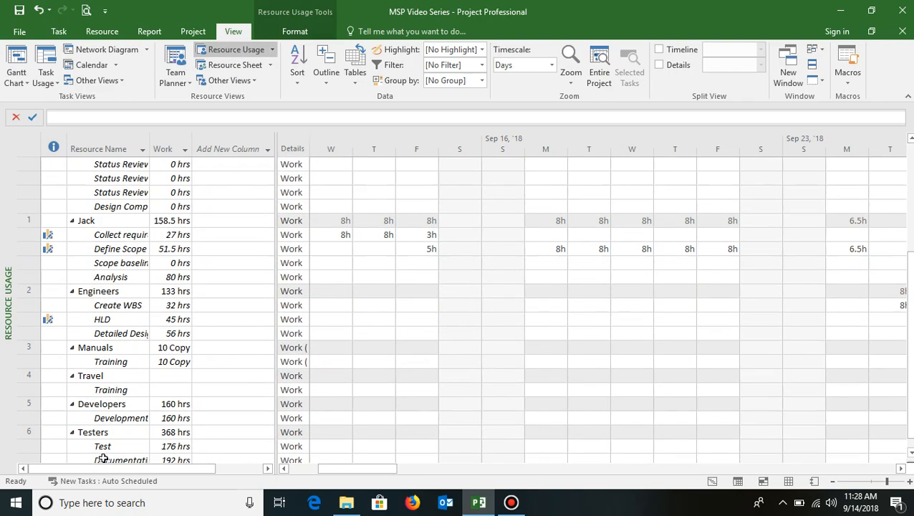
Locate the Engineers' HLD assignment and bring its scheduled work days into view in the timephased grid.
{"action": "scroll", "coordinate": [102, 459], "scroll_direction": "down", "scroll_amount": 1}
{"action": "scroll", "coordinate": [102, 459], "scroll_direction": "up", "scroll_amount": 4}
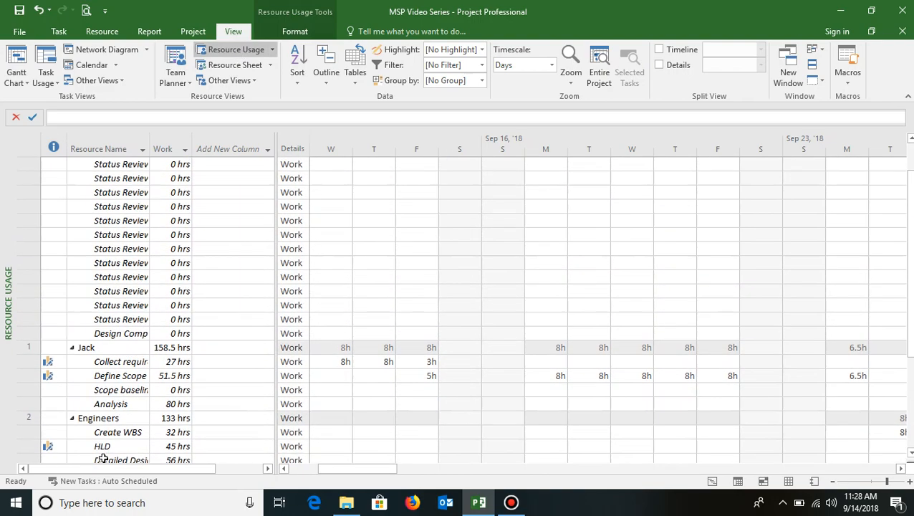
{"action": "scroll", "coordinate": [103, 459], "scroll_direction": "down", "scroll_amount": 1}
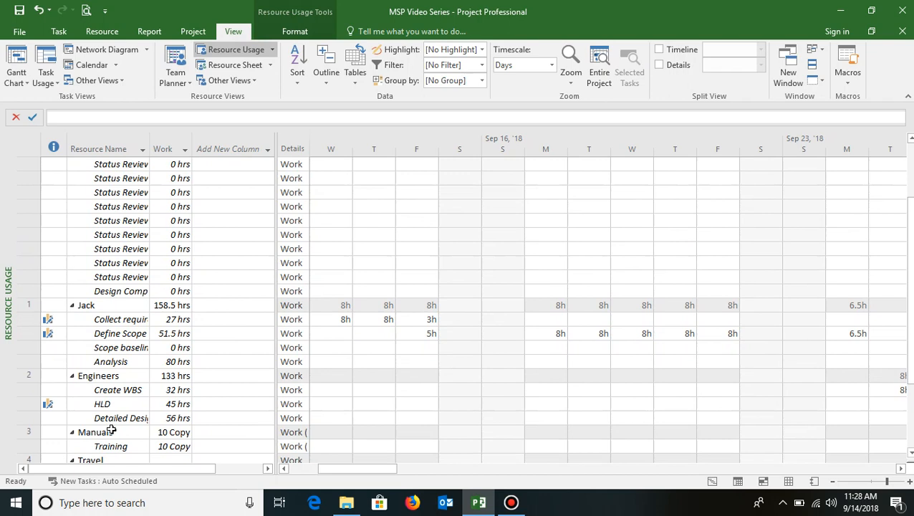
{"action": "left_click", "coordinate": [102, 375]}
{"action": "left_click", "coordinate": [107, 402]}
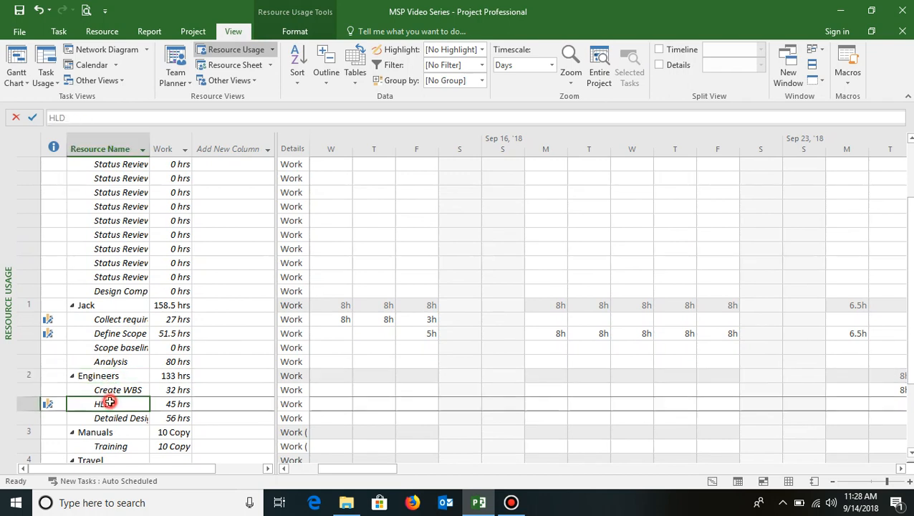
{"action": "left_click", "coordinate": [60, 32]}
{"action": "left_click", "coordinate": [825, 72]}
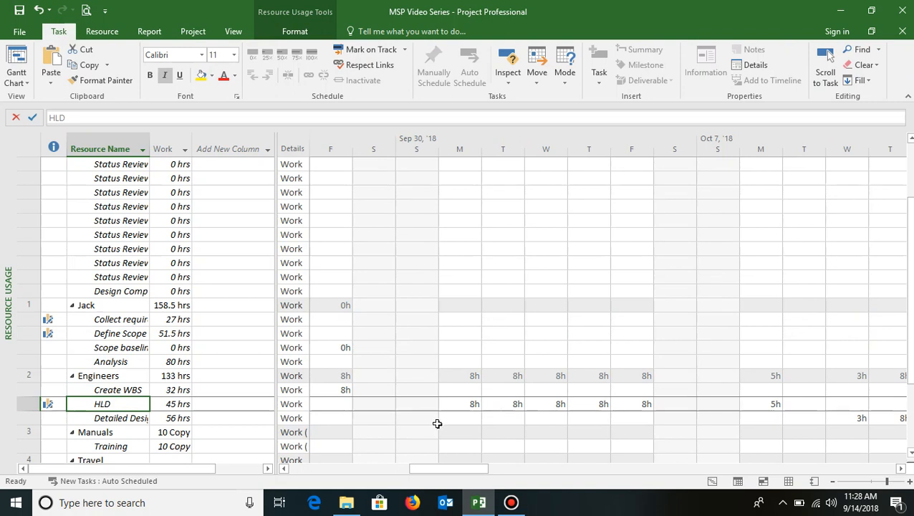
Widen the Details column and show Actual Work alongside Work in the timephased details, with the Engineers' assignments in view.
{"action": "left_click_drag", "start_coordinate": [310, 147], "coordinate": [365, 148]}
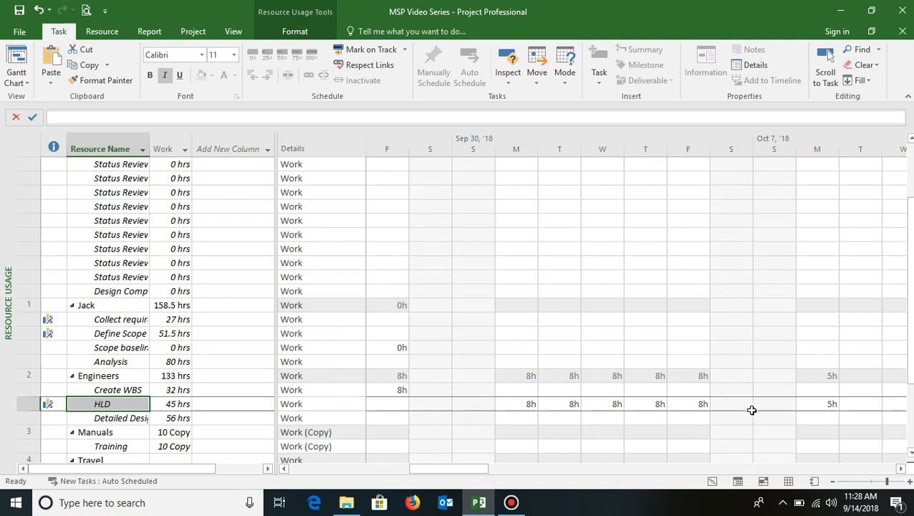
{"action": "left_click", "coordinate": [294, 31]}
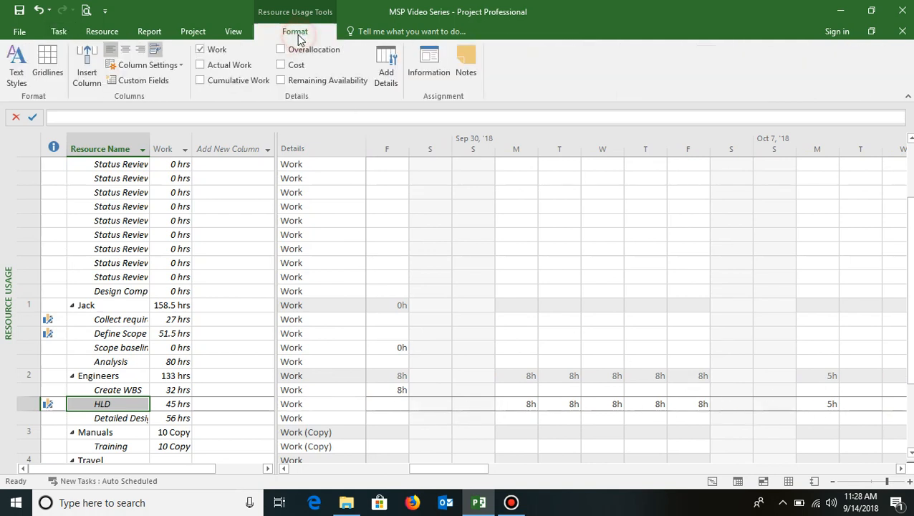
{"action": "left_click", "coordinate": [222, 65]}
{"action": "scroll", "coordinate": [183, 453], "scroll_direction": "down", "scroll_amount": 8}
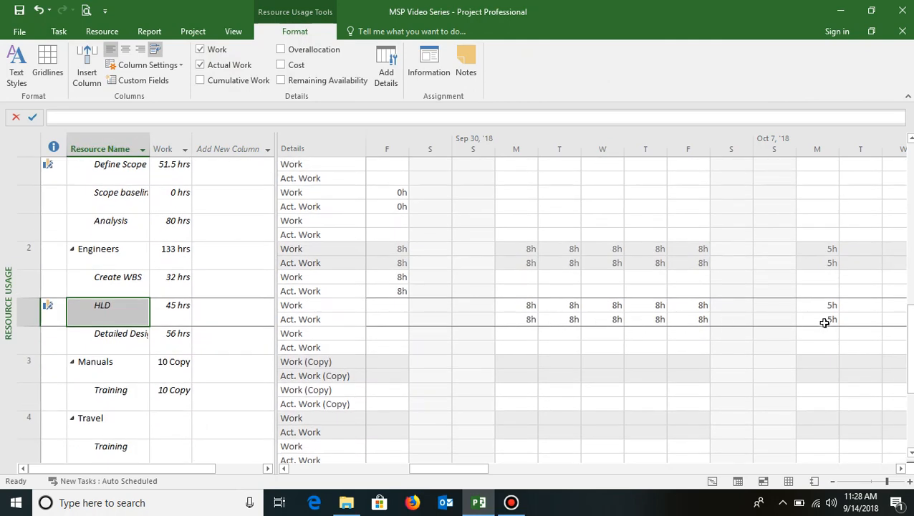
Check the Engineers' daily actual work on HLD from the Monday after Sep 30, '18 to the Monday after Oct 7, '18.
{"action": "left_click", "coordinate": [531, 319]}
{"action": "left_click", "coordinate": [531, 319]}
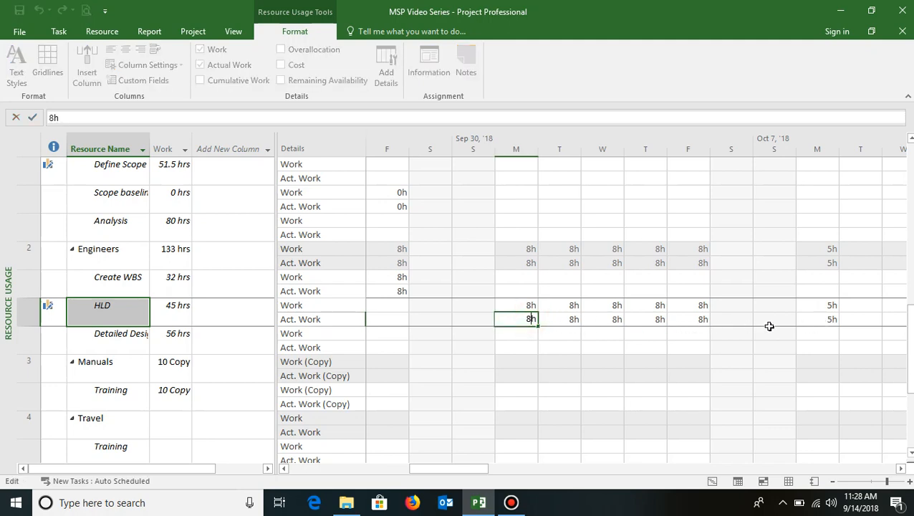
{"action": "double_click", "coordinate": [826, 321]}
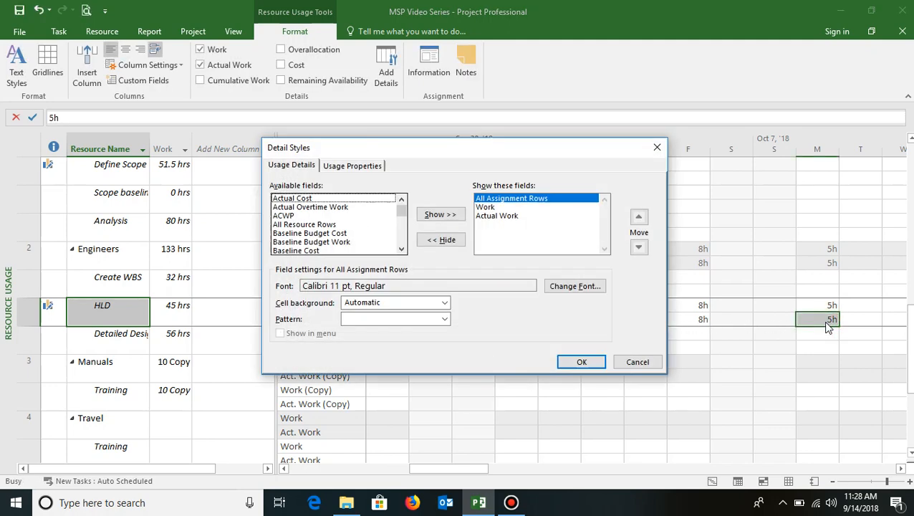
{"action": "left_click", "coordinate": [657, 147]}
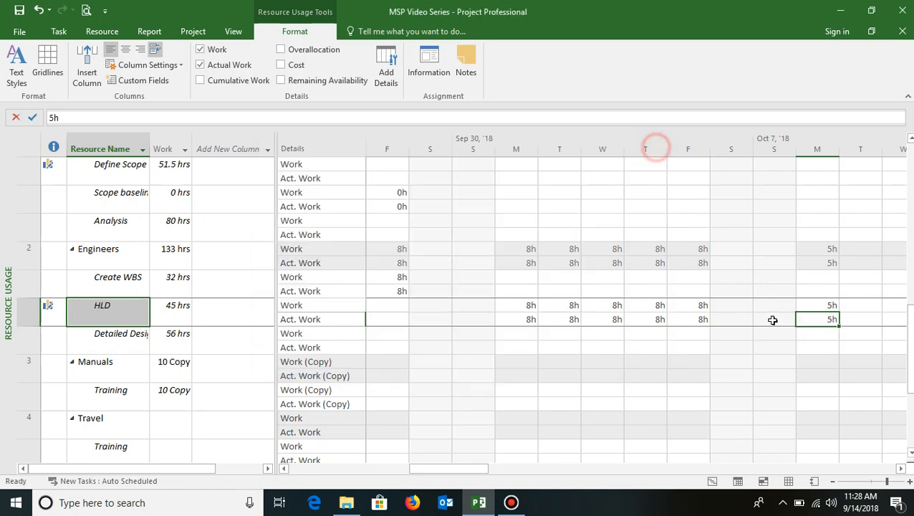
{"action": "left_click", "coordinate": [828, 319]}
{"action": "left_click", "coordinate": [828, 320]}
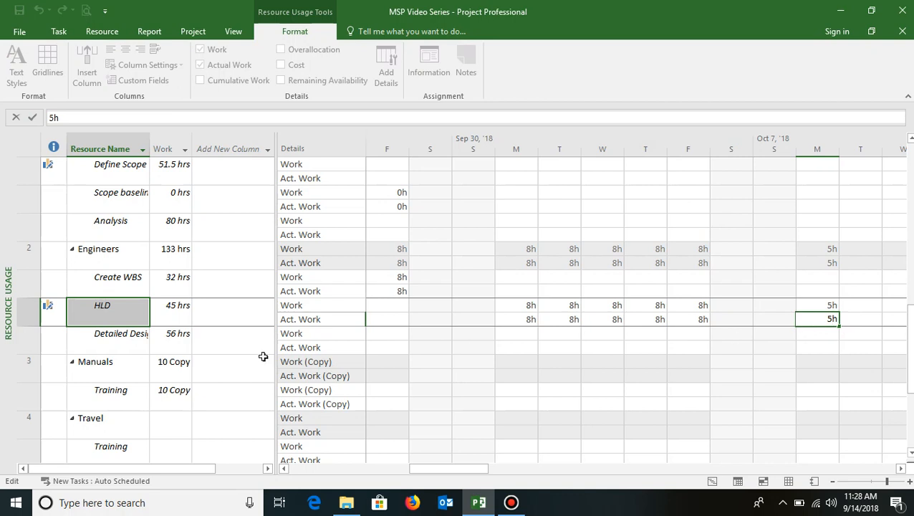
{"action": "left_click", "coordinate": [108, 337]}
{"action": "left_click", "coordinate": [111, 310]}
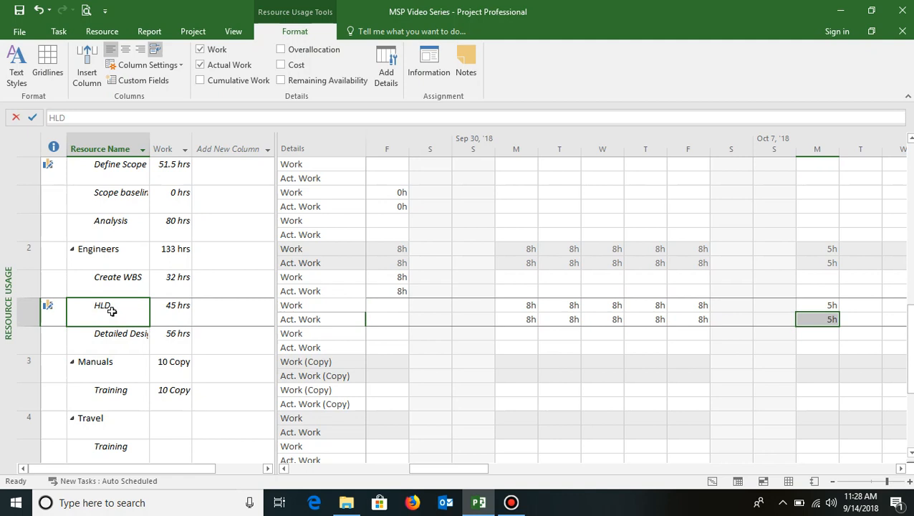
Return to the Gantt Chart, apply the Variance table and review the tasks' start and finish variances.
{"action": "left_click", "coordinate": [58, 32]}
{"action": "left_click", "coordinate": [14, 61]}
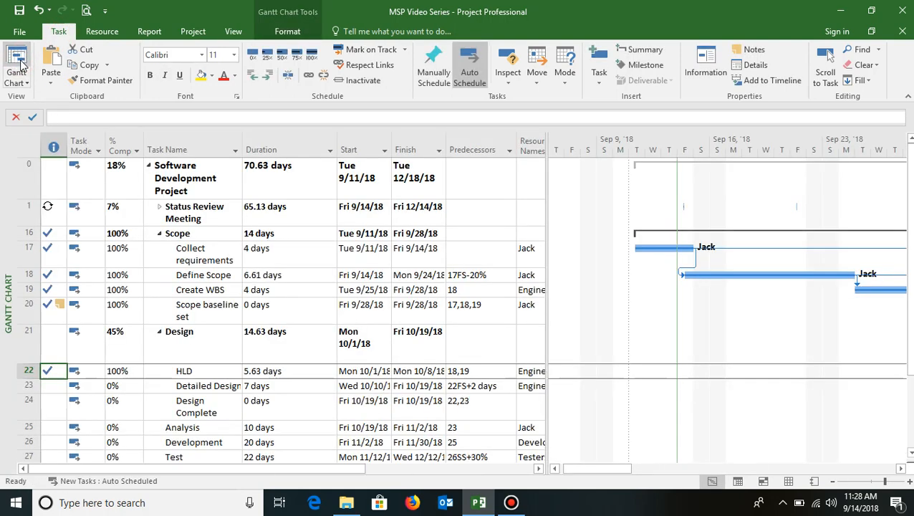
{"action": "left_click", "coordinate": [234, 33]}
{"action": "left_click", "coordinate": [355, 81]}
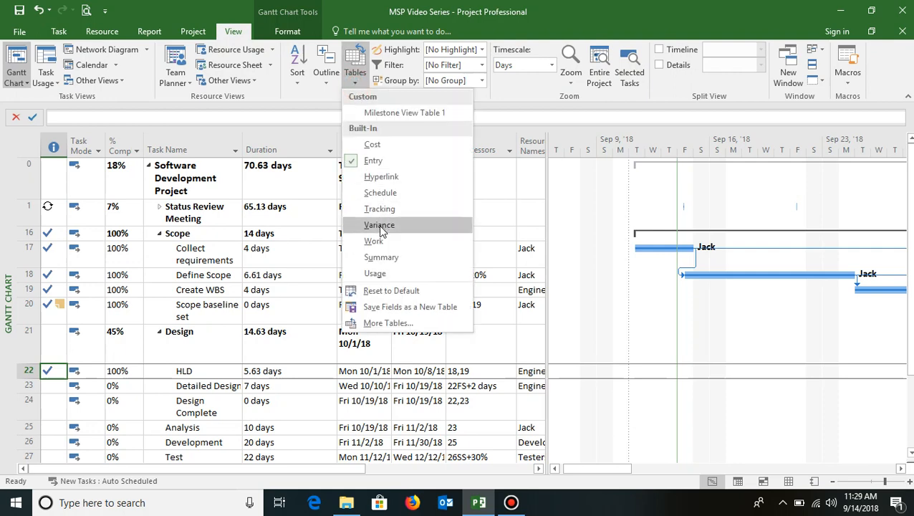
{"action": "left_click", "coordinate": [380, 225]}
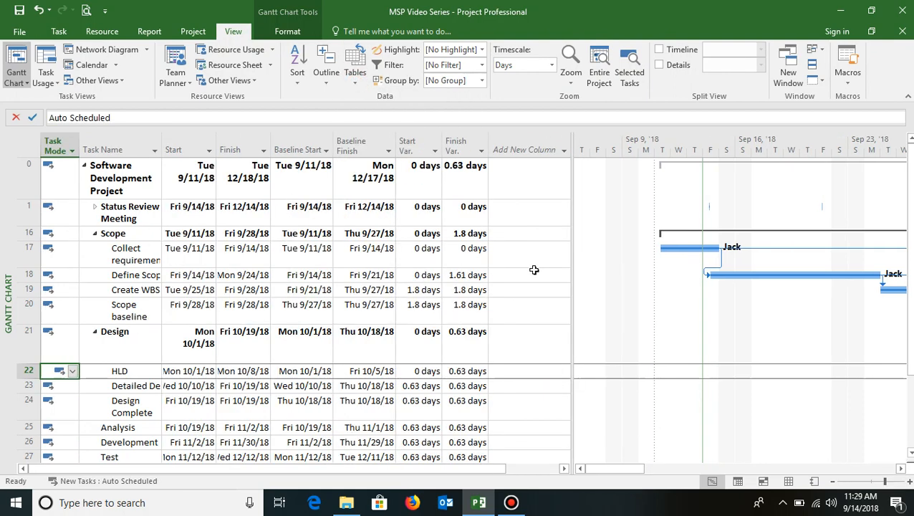
{"action": "scroll", "coordinate": [441, 399], "scroll_direction": "down", "scroll_amount": 2}
{"action": "scroll", "coordinate": [441, 399], "scroll_direction": "up", "scroll_amount": 2}
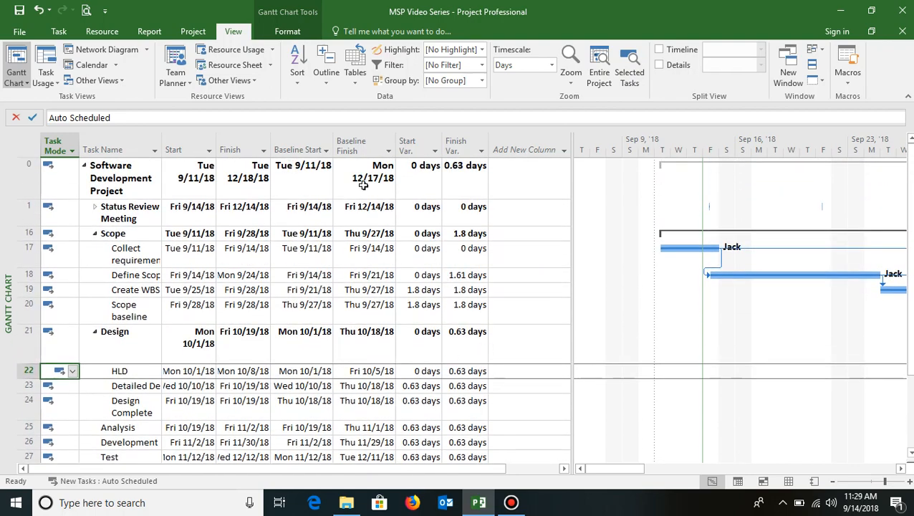
Apply the Cost table and check the cost variance of the whole project.
{"action": "left_click", "coordinate": [354, 78]}
{"action": "left_click", "coordinate": [377, 149]}
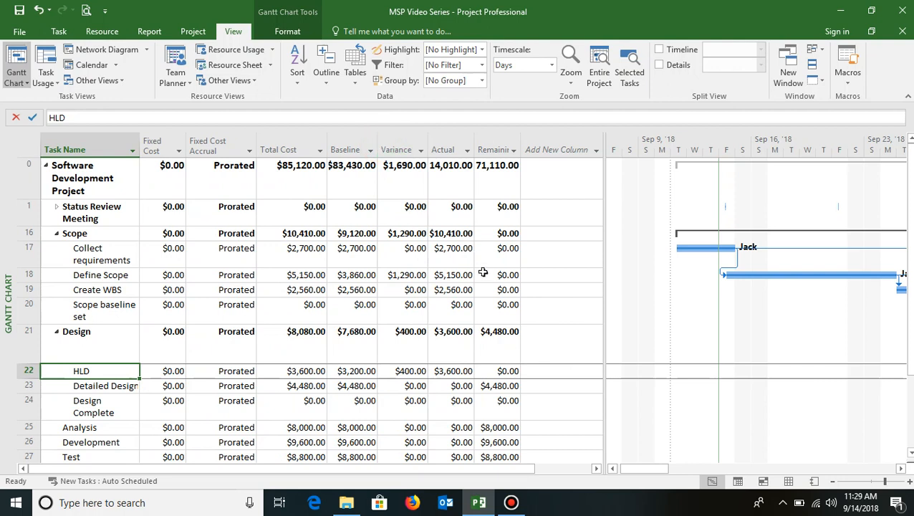
{"action": "left_click", "coordinate": [393, 187]}
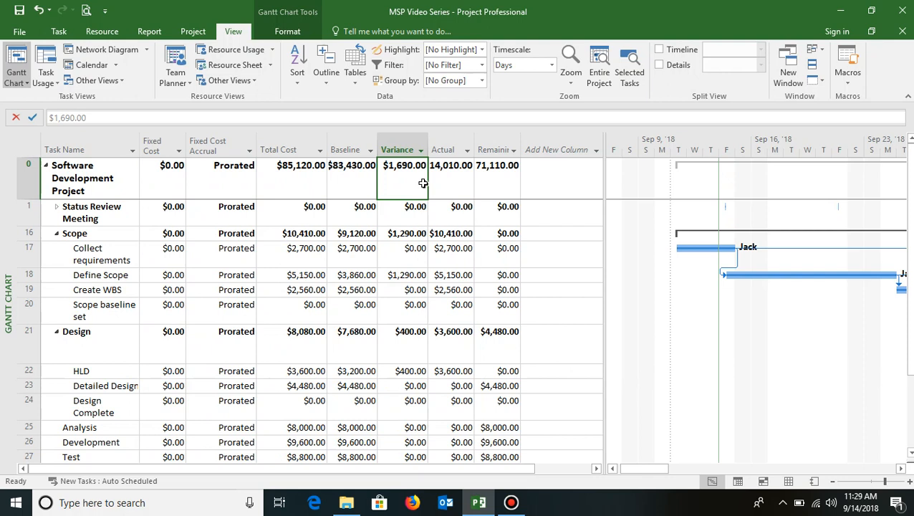
Reapply the Variance table and check the project summary task's finish variance.
{"action": "left_click", "coordinate": [354, 80]}
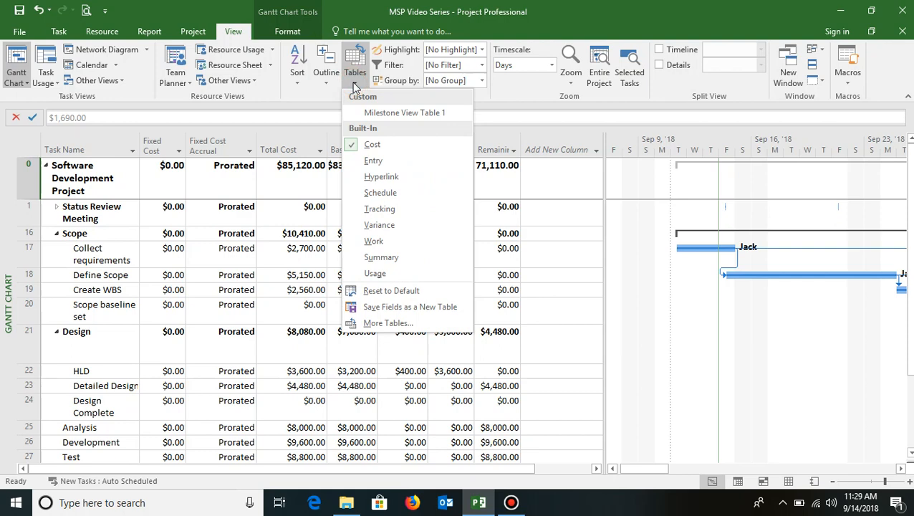
{"action": "left_click", "coordinate": [379, 225]}
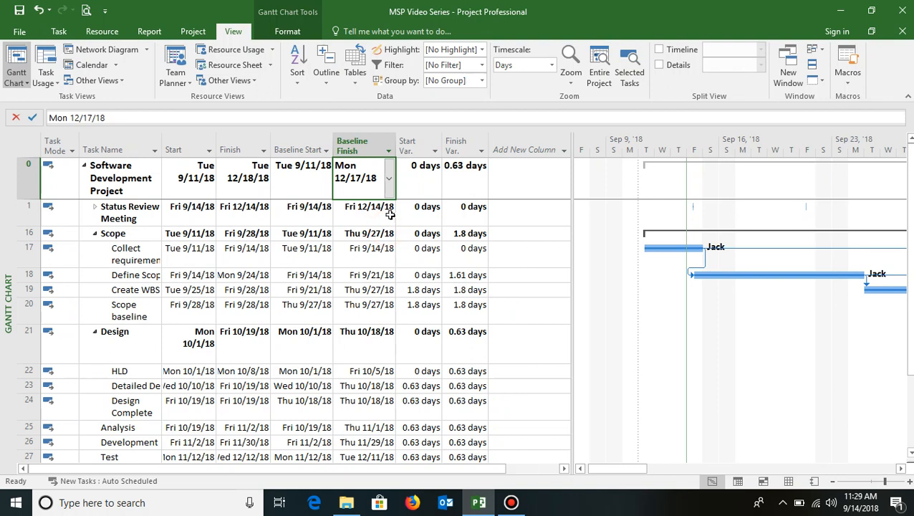
{"action": "left_click", "coordinate": [469, 185]}
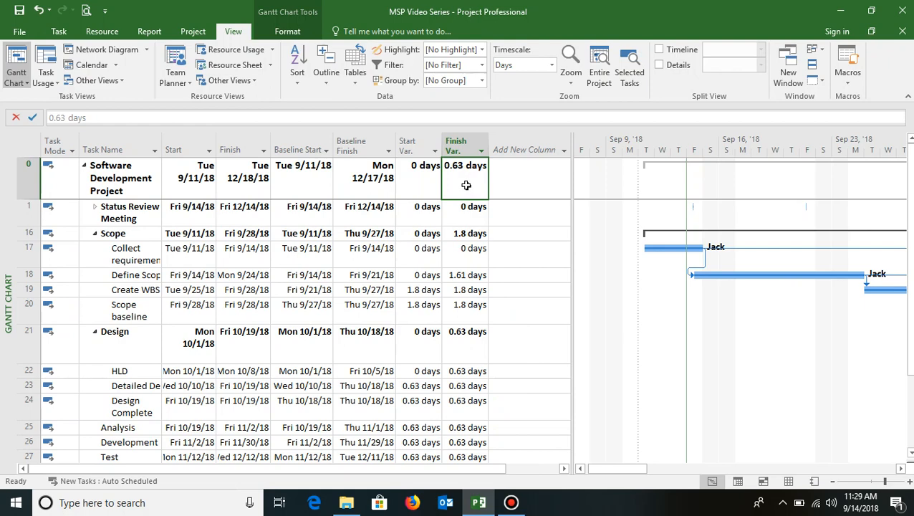
Restore the Entry table in the Gantt Chart and bring the remaining tasks down to Training into view.
{"action": "left_click", "coordinate": [353, 80]}
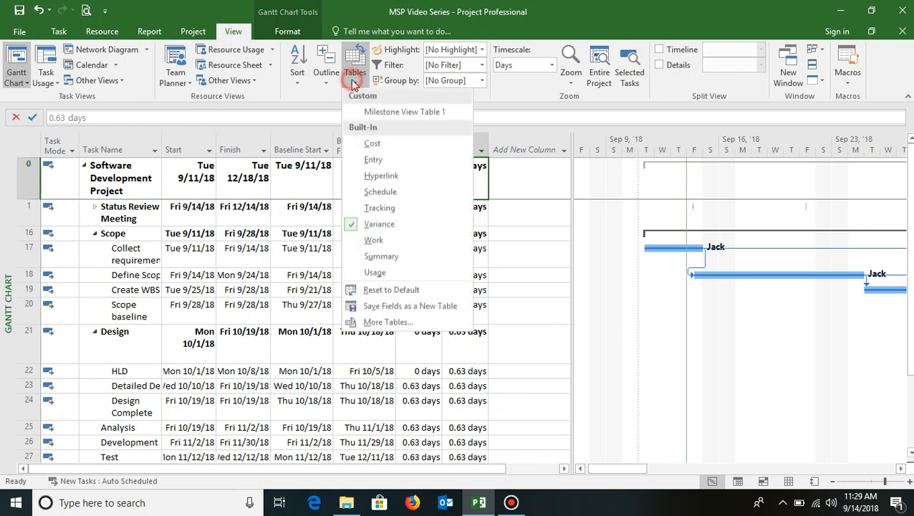
{"action": "left_click", "coordinate": [386, 162]}
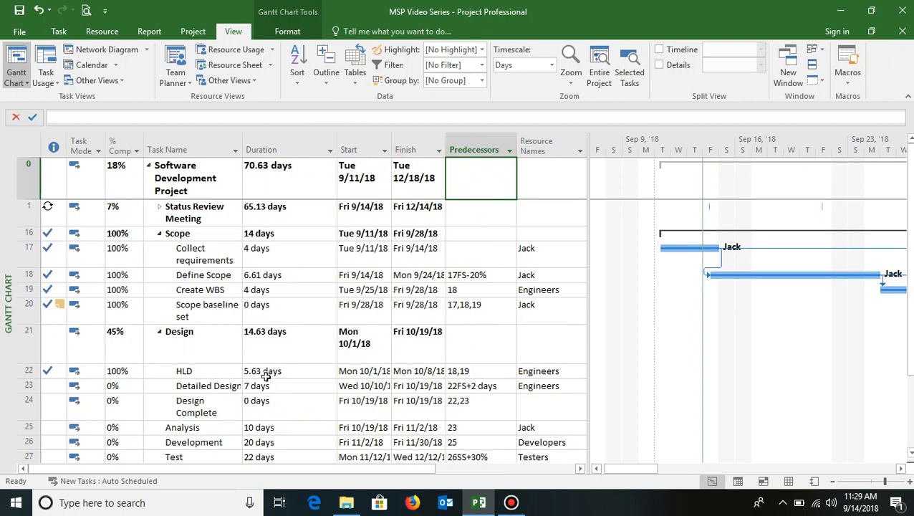
{"action": "scroll", "coordinate": [272, 378], "scroll_direction": "down", "scroll_amount": 1}
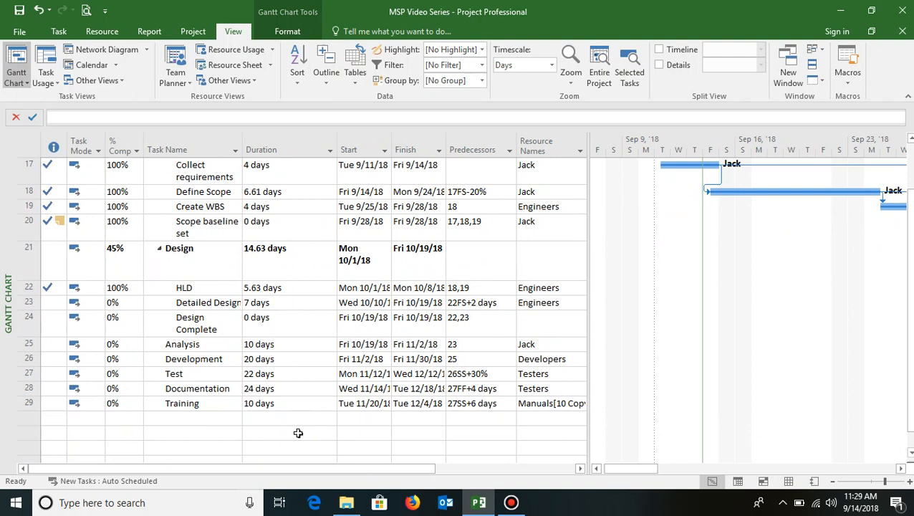
Review the resources assigned to the Training task and the cost of its Travel resource, leaving the task unchanged.
{"action": "left_click", "coordinate": [196, 406]}
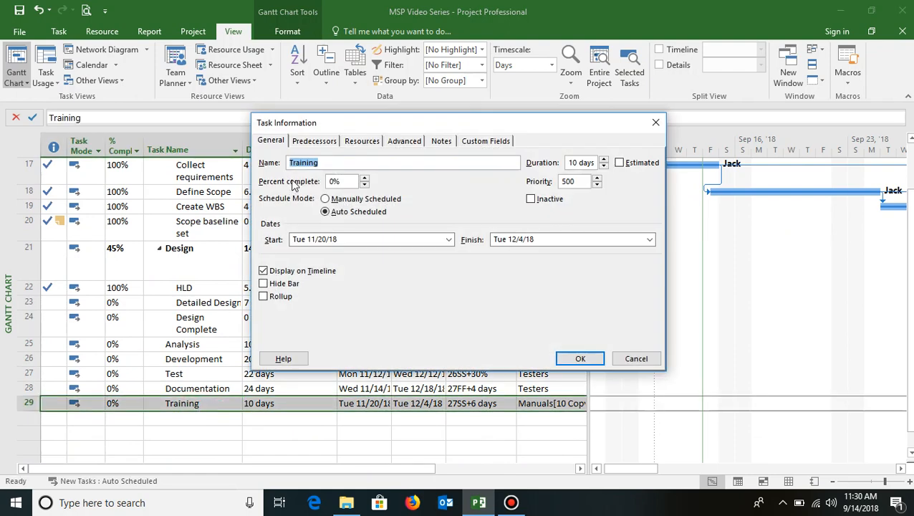
{"action": "left_click", "coordinate": [360, 141]}
{"action": "left_click", "coordinate": [316, 214]}
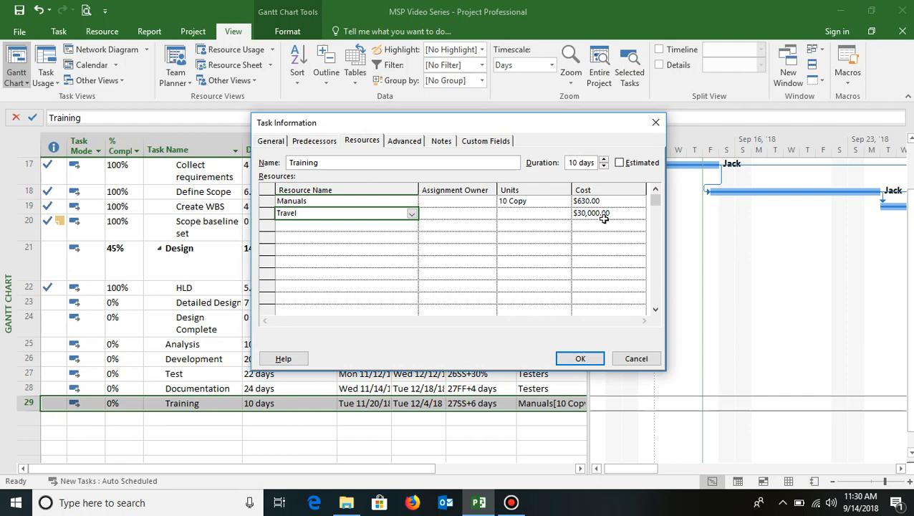
{"action": "left_click", "coordinate": [643, 358]}
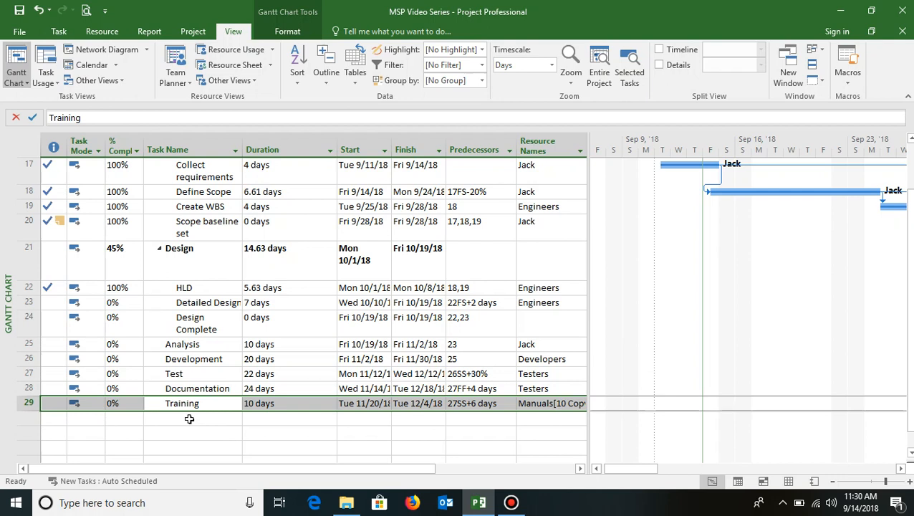
Switch to the Resource Usage view and select the Training assignment under the Travel resource.
{"action": "left_click", "coordinate": [212, 405]}
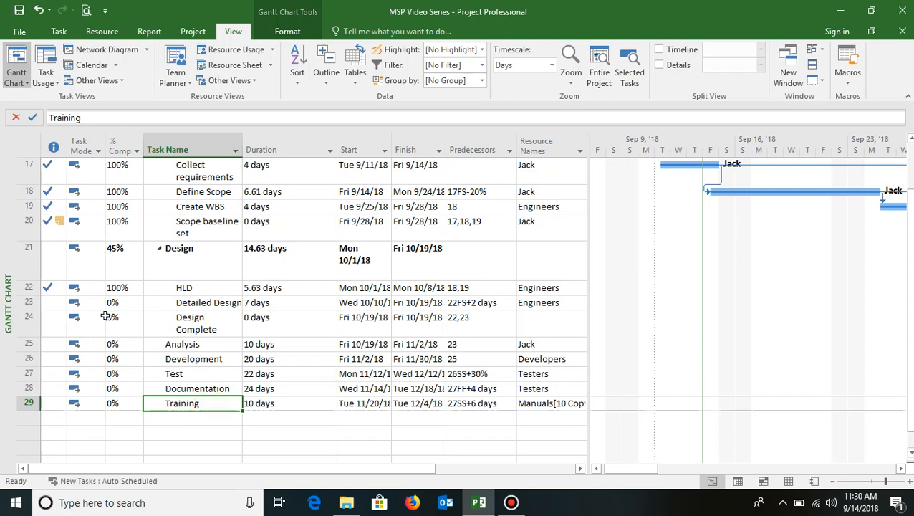
{"action": "left_click", "coordinate": [235, 50]}
{"action": "scroll", "coordinate": [138, 430], "scroll_direction": "down", "scroll_amount": 10}
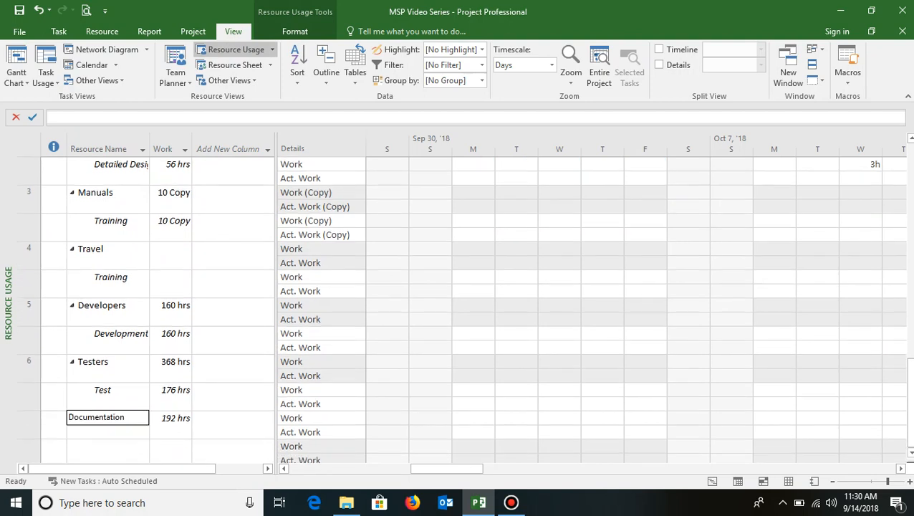
{"action": "left_click", "coordinate": [115, 283]}
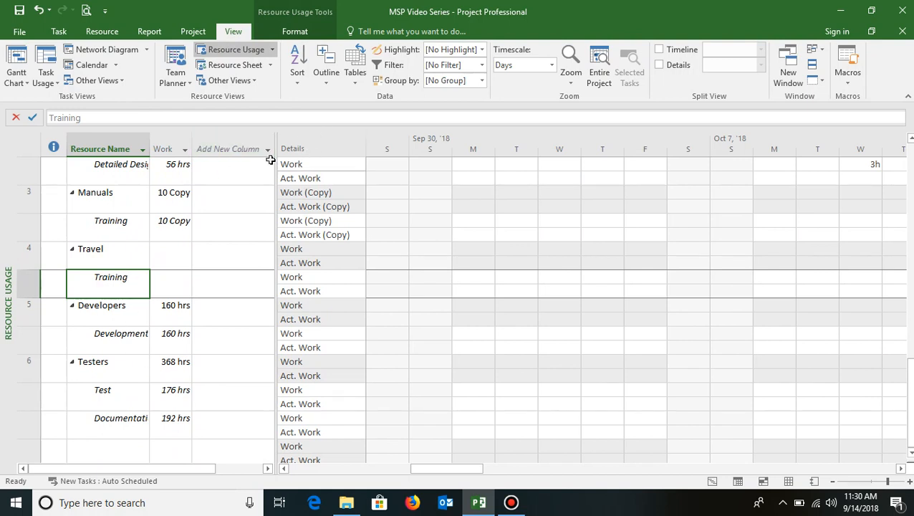
Widen the table area of the Resource Usage view and apply the Cost table.
{"action": "left_click_drag", "start_coordinate": [275, 152], "coordinate": [439, 147]}
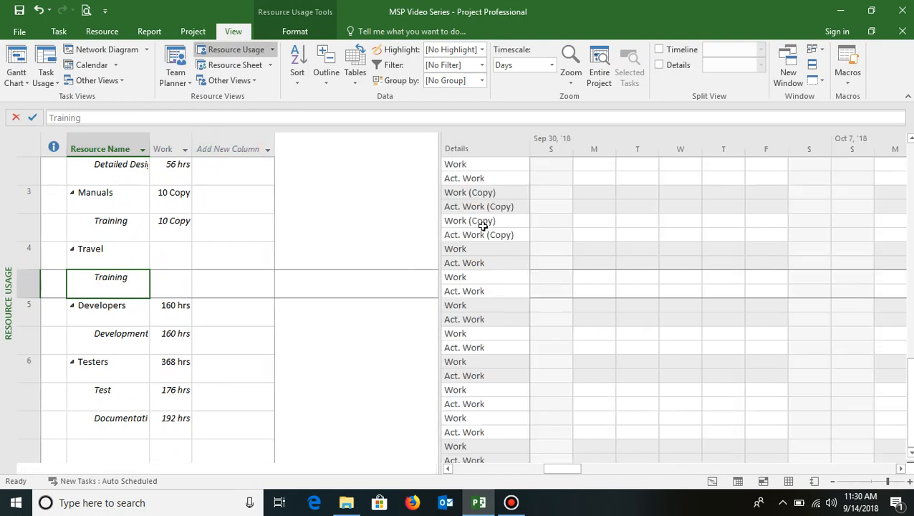
{"action": "left_click", "coordinate": [356, 85]}
{"action": "left_click", "coordinate": [373, 116]}
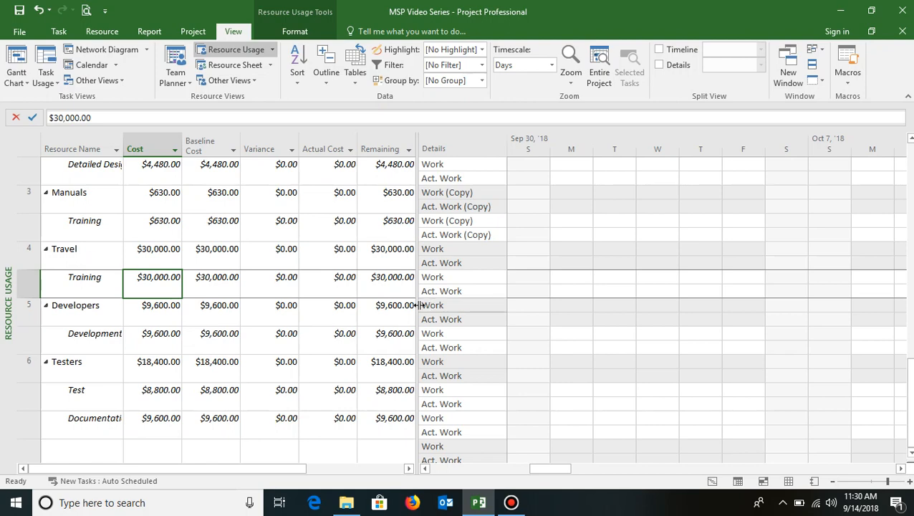
Check the Travel resource's information and its Actual Cost field without changing them.
{"action": "double_click", "coordinate": [337, 252]}
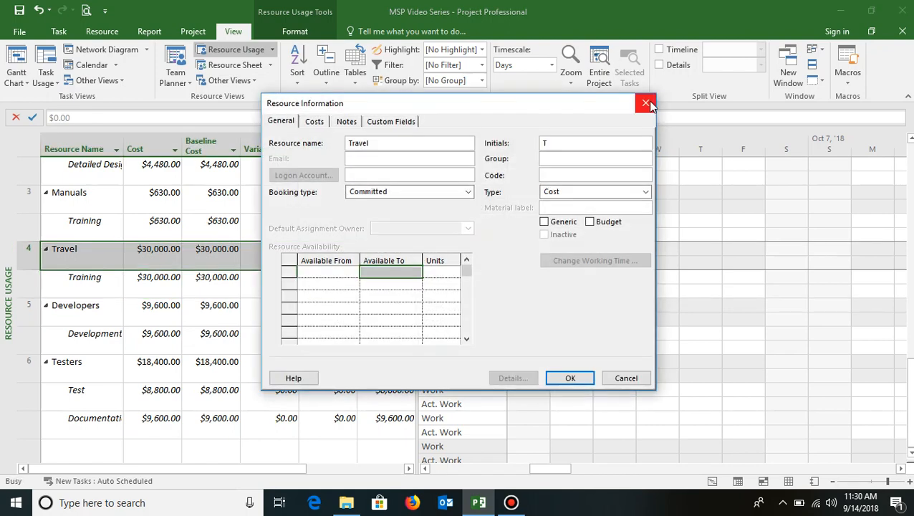
{"action": "left_click", "coordinate": [647, 104]}
{"action": "left_click", "coordinate": [327, 252]}
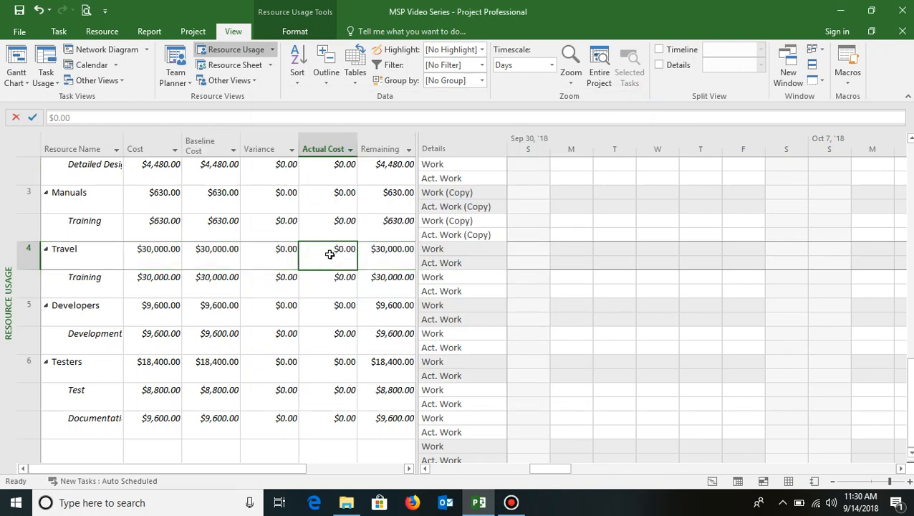
{"action": "right_click", "coordinate": [330, 248]}
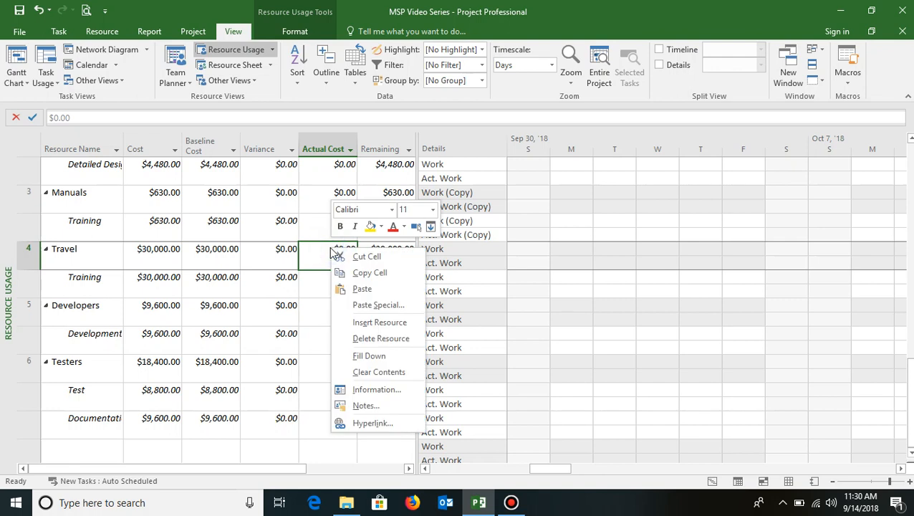
{"action": "left_click", "coordinate": [322, 248]}
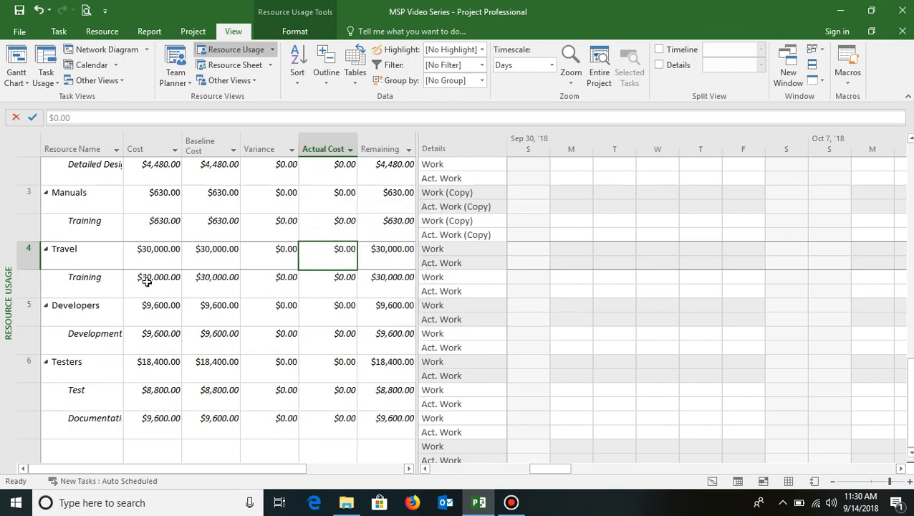
{"action": "left_click", "coordinate": [85, 258]}
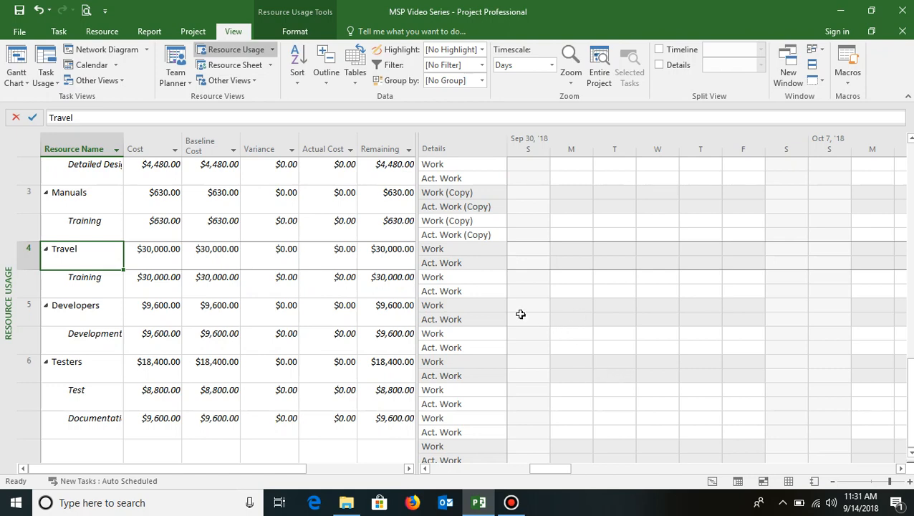
Show only Cost instead of Work and Actual Work in the usage details, and bring the Travel resource's scheduled costs into view.
{"action": "left_click", "coordinate": [294, 32]}
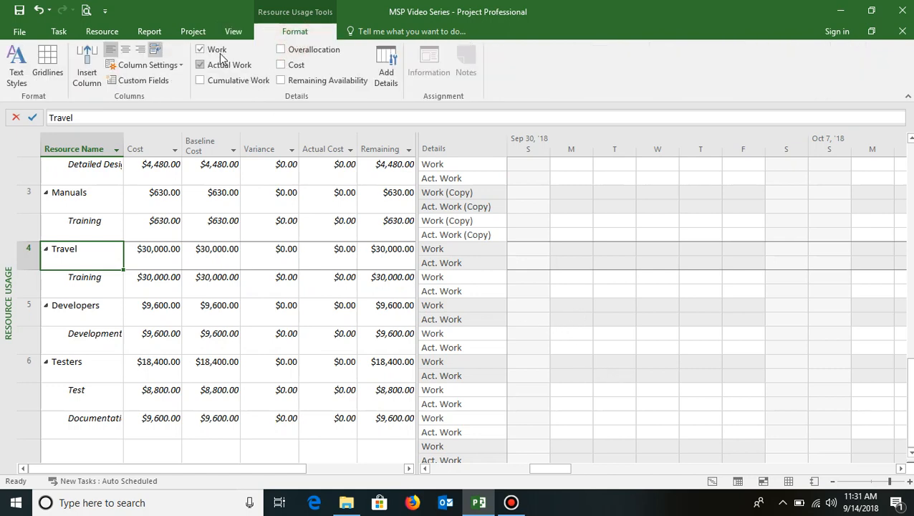
{"action": "left_click", "coordinate": [214, 50]}
{"action": "left_click", "coordinate": [215, 64]}
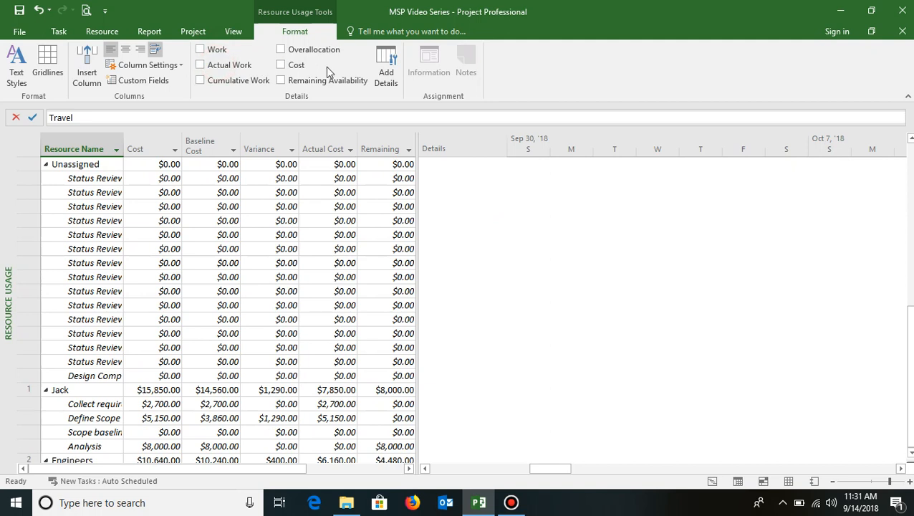
{"action": "left_click", "coordinate": [294, 66]}
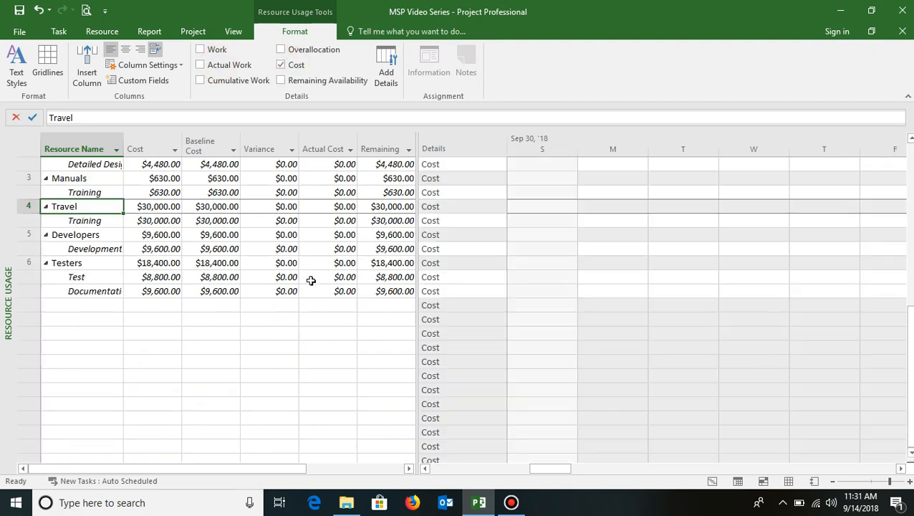
{"action": "left_click", "coordinate": [59, 32]}
{"action": "left_click", "coordinate": [825, 63]}
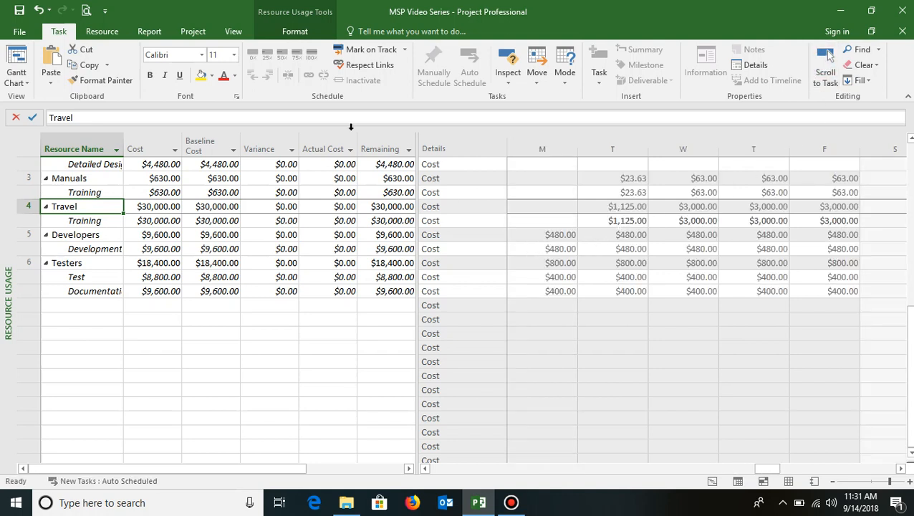
Add the Actual Cost field to the details shown in the Resource Usage view.
{"action": "left_click", "coordinate": [299, 32]}
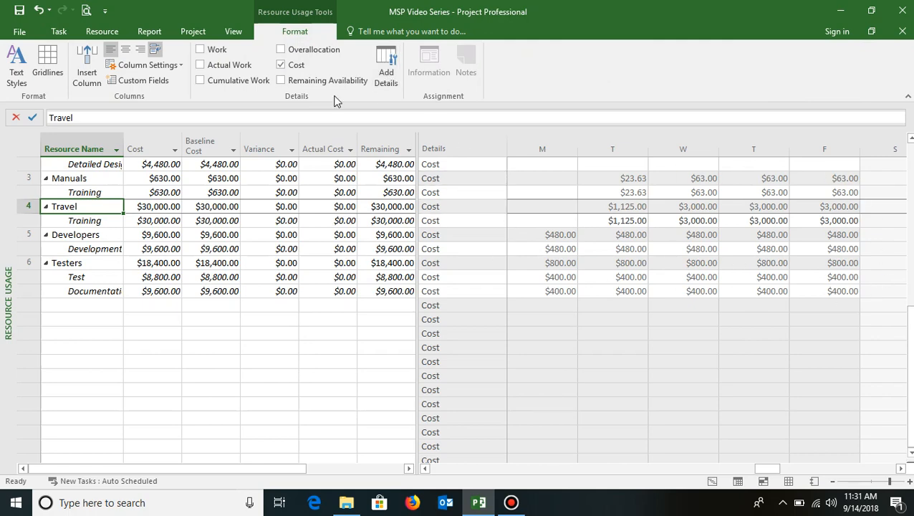
{"action": "left_click", "coordinate": [386, 73]}
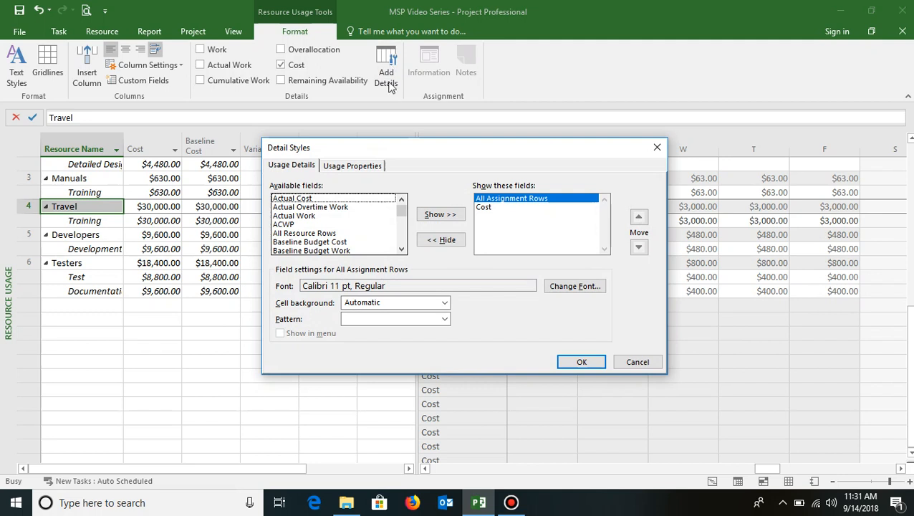
{"action": "left_click", "coordinate": [327, 199]}
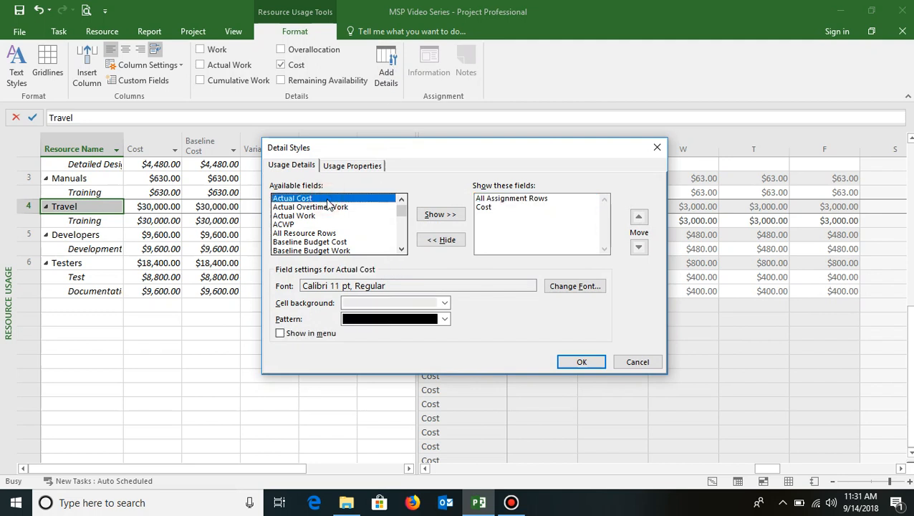
{"action": "left_click", "coordinate": [439, 215]}
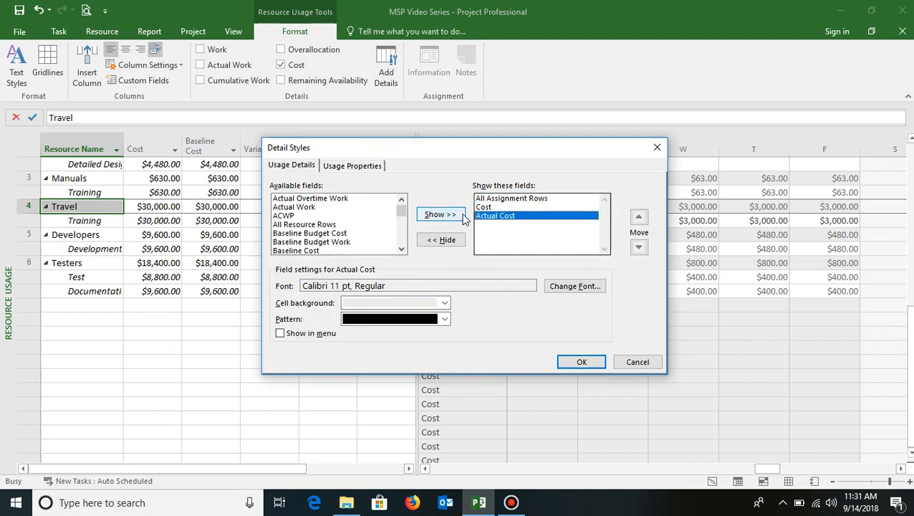
{"action": "left_click", "coordinate": [586, 359]}
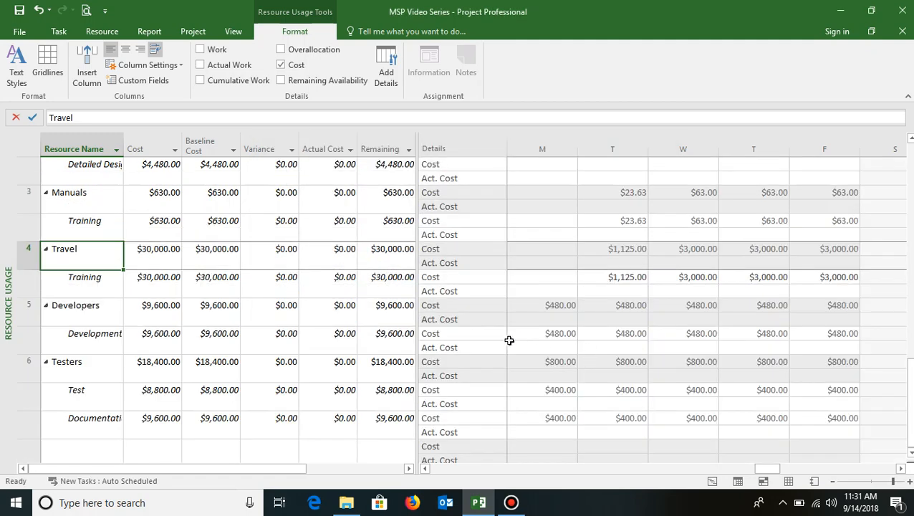
Enter an actual cost of $0.00 on the first scheduled Tuesday of the Training assignment under Travel.
{"action": "left_click", "coordinate": [632, 291]}
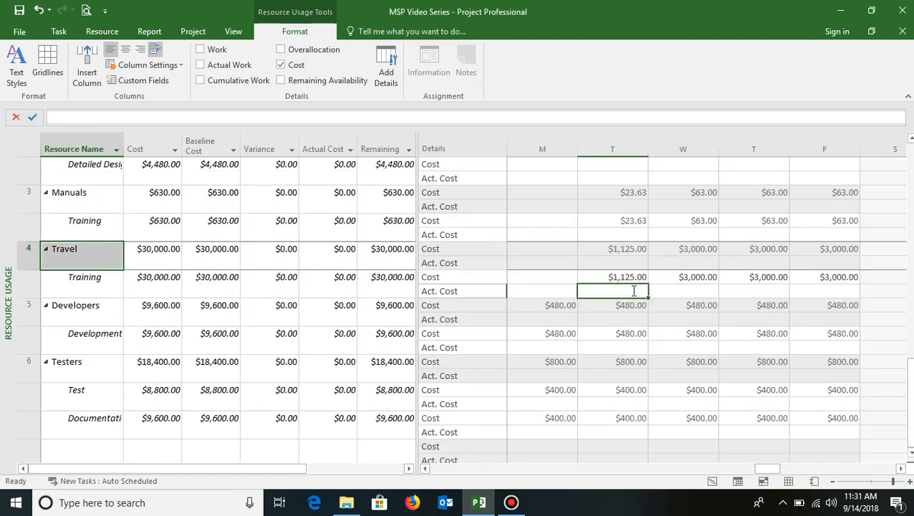
{"action": "left_click", "coordinate": [607, 290]}
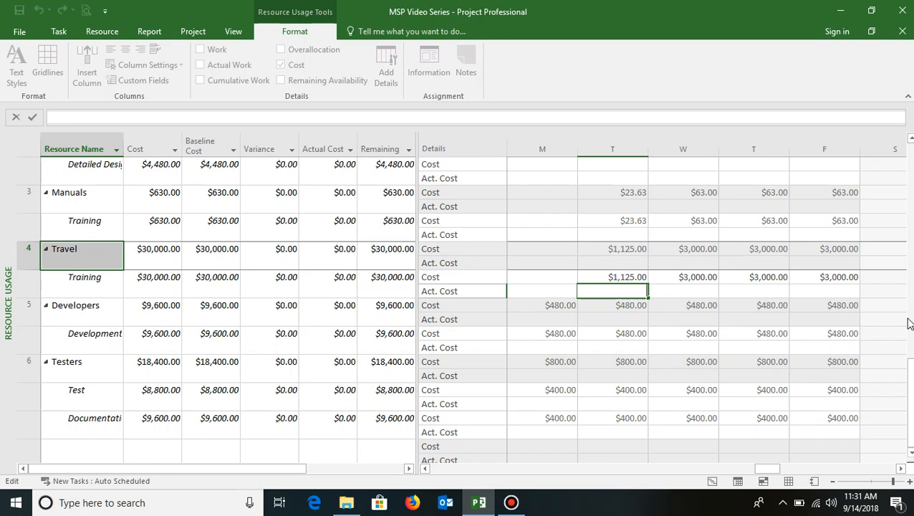
{"action": "left_click", "coordinate": [343, 283]}
{"action": "left_click", "coordinate": [343, 283]}
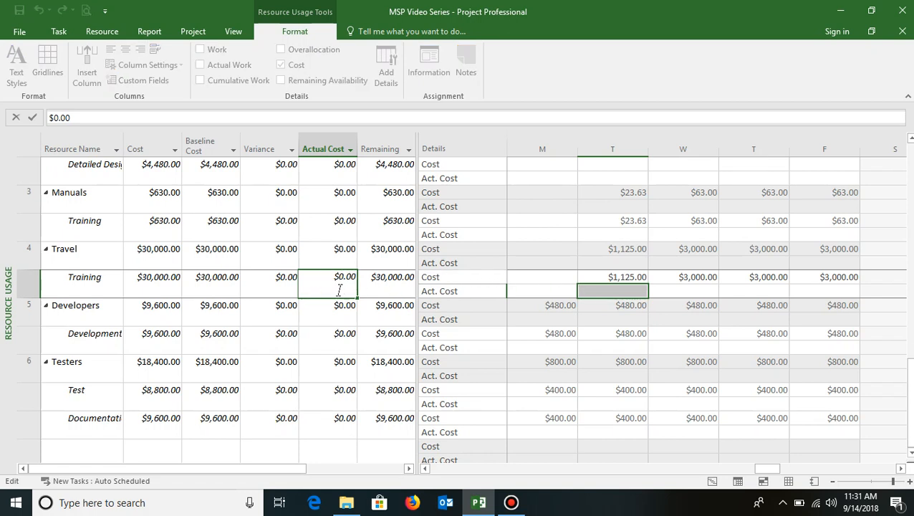
{"action": "left_click", "coordinate": [618, 290]}
{"action": "left_click", "coordinate": [616, 291]}
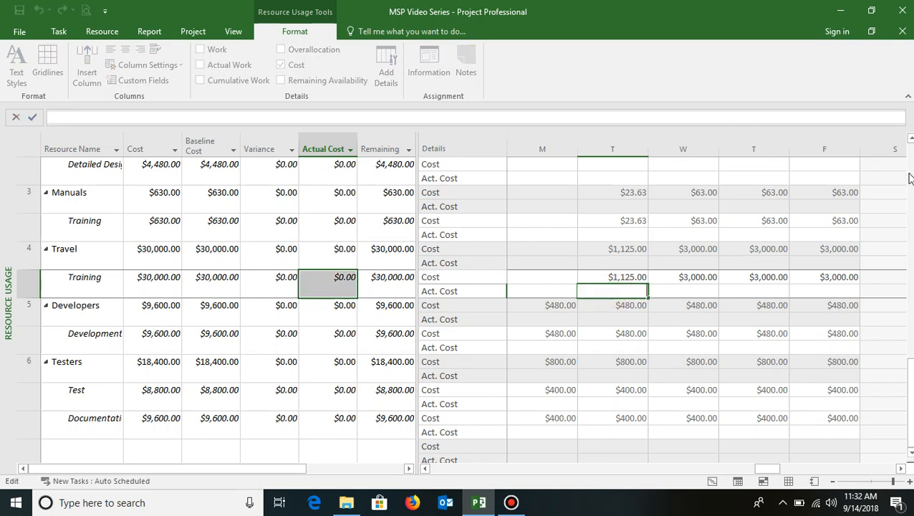
Set the timescale's bottom tier units to Weeks.
{"action": "right_click", "coordinate": [638, 141]}
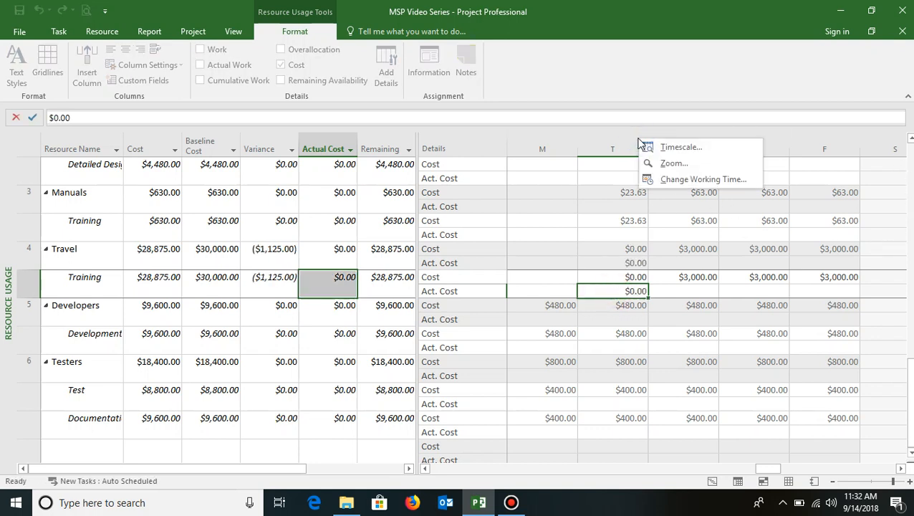
{"action": "left_click", "coordinate": [690, 148]}
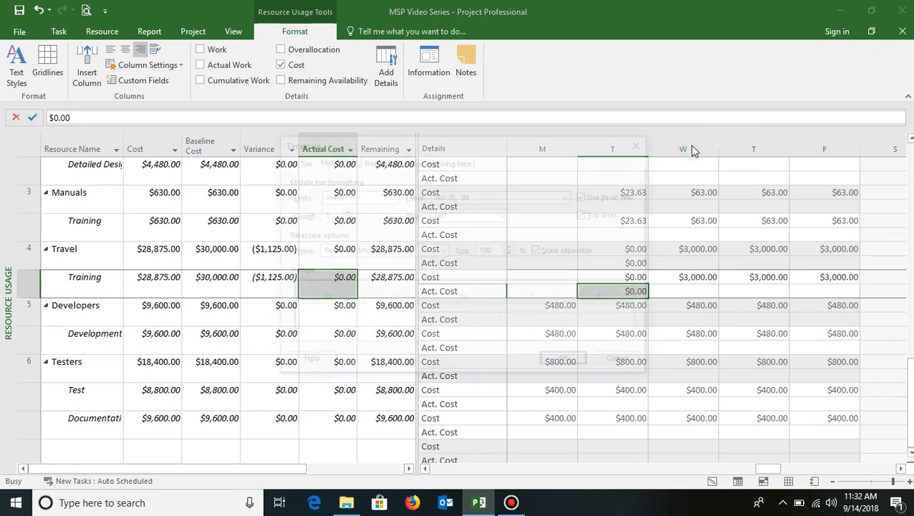
{"action": "left_click", "coordinate": [386, 162]}
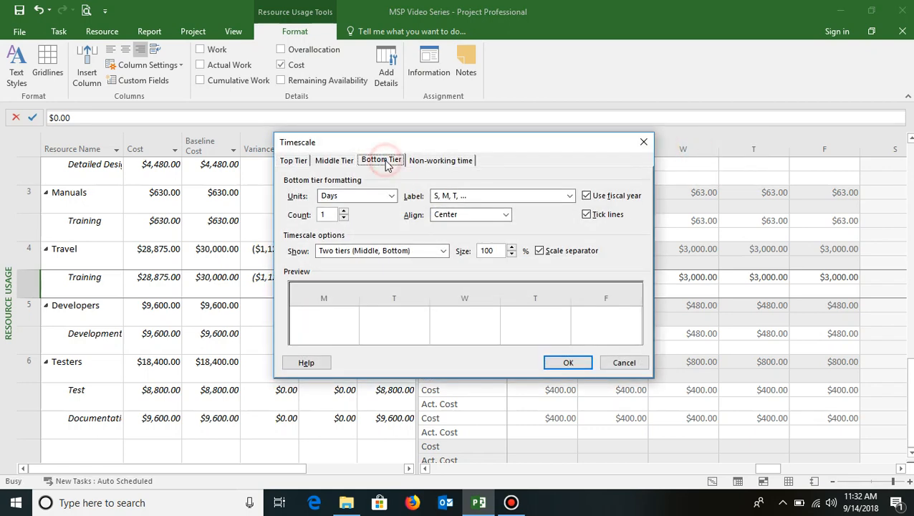
{"action": "left_click", "coordinate": [392, 197]}
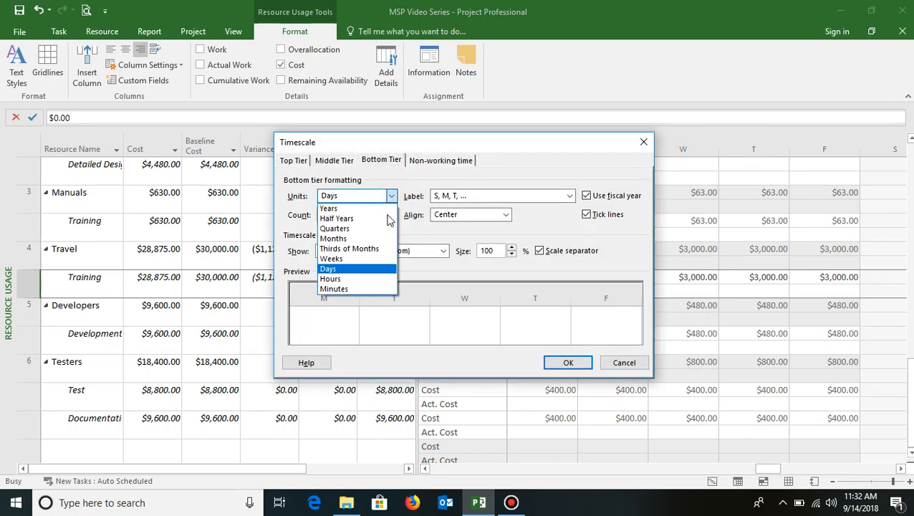
{"action": "left_click", "coordinate": [347, 258]}
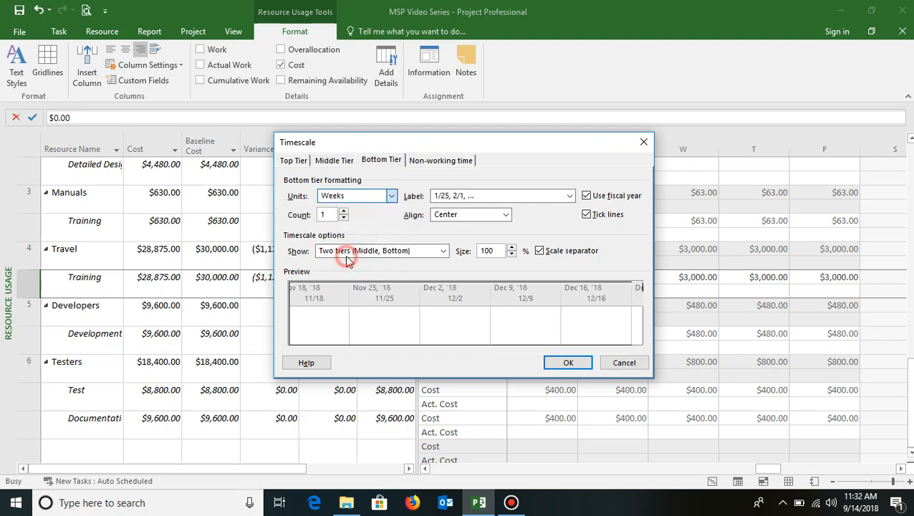
{"action": "left_click", "coordinate": [569, 362]}
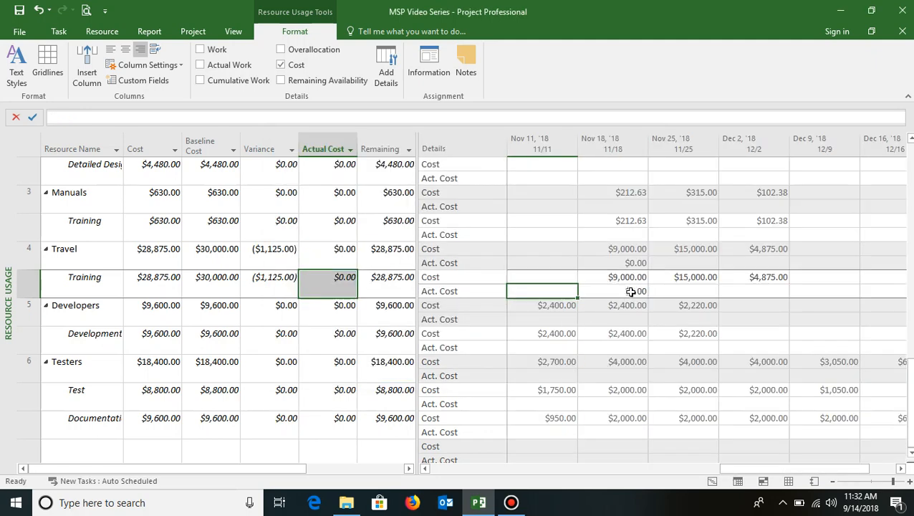
Undo the weekly timescale and the zero actual cost entered for the Training assignment under Travel.
{"action": "left_click", "coordinate": [634, 289]}
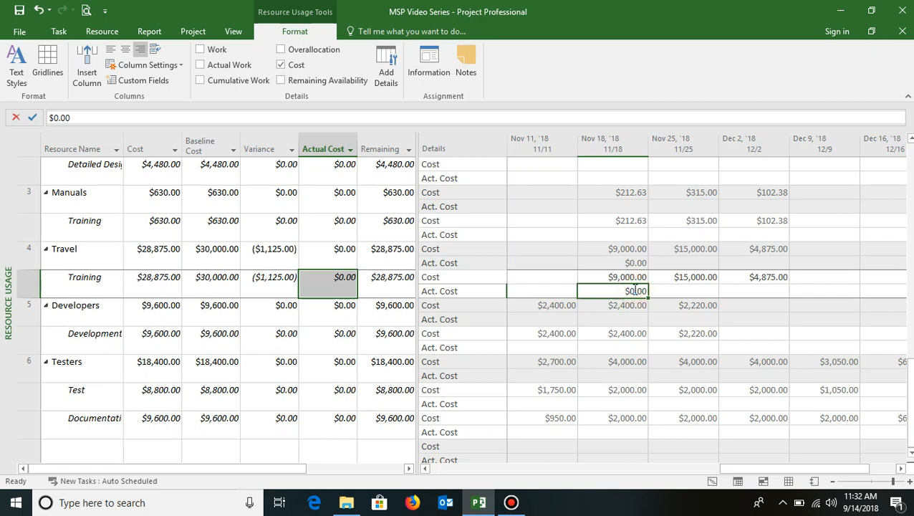
{"action": "left_click", "coordinate": [635, 290]}
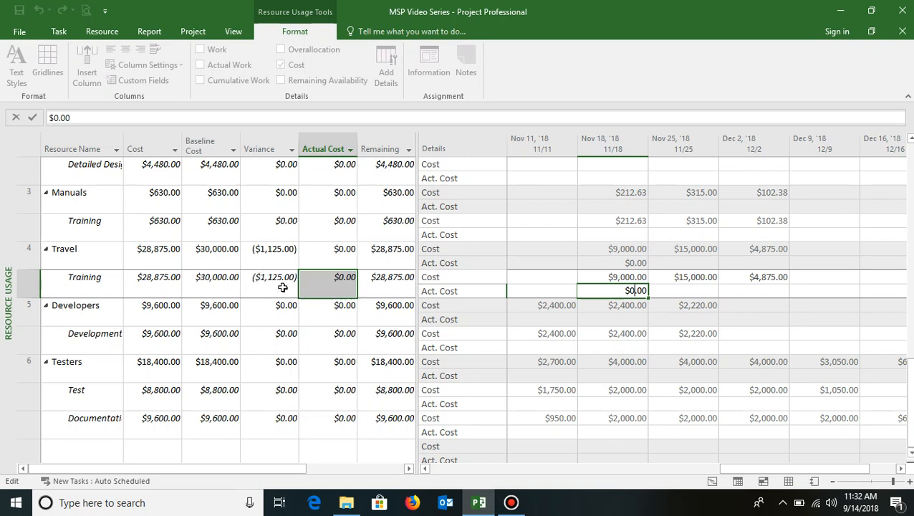
{"action": "left_click", "coordinate": [162, 286]}
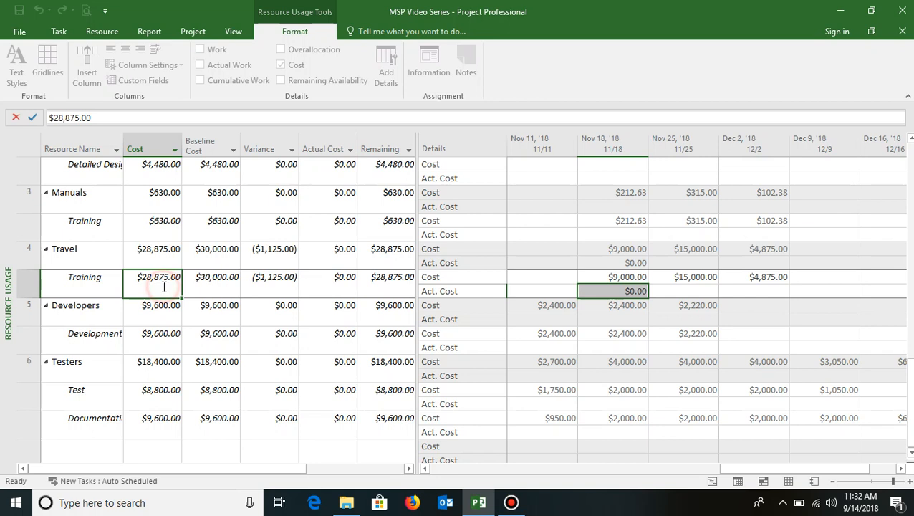
{"action": "left_click", "coordinate": [351, 273]}
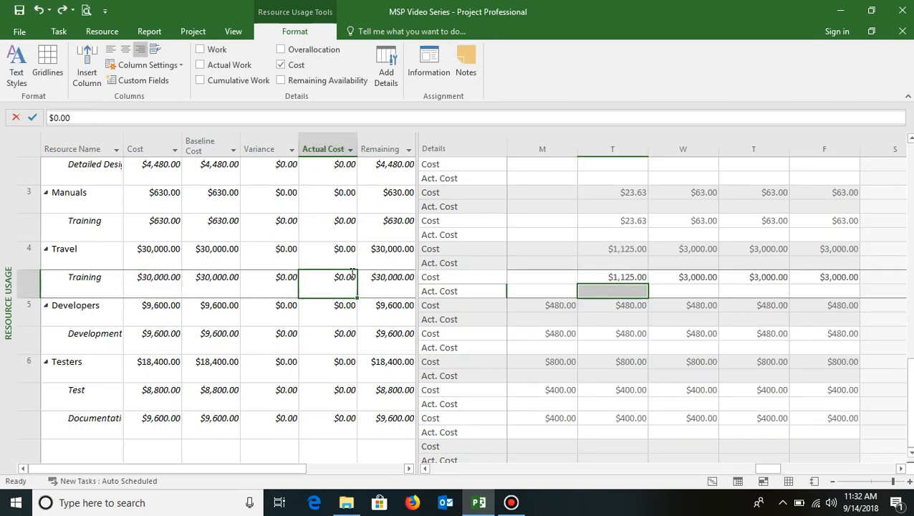
Re-enter 0 as Tuesday's actual cost for Travel's Training assignment, and dismiss the detail style settings without changes.
{"action": "left_click", "coordinate": [622, 290]}
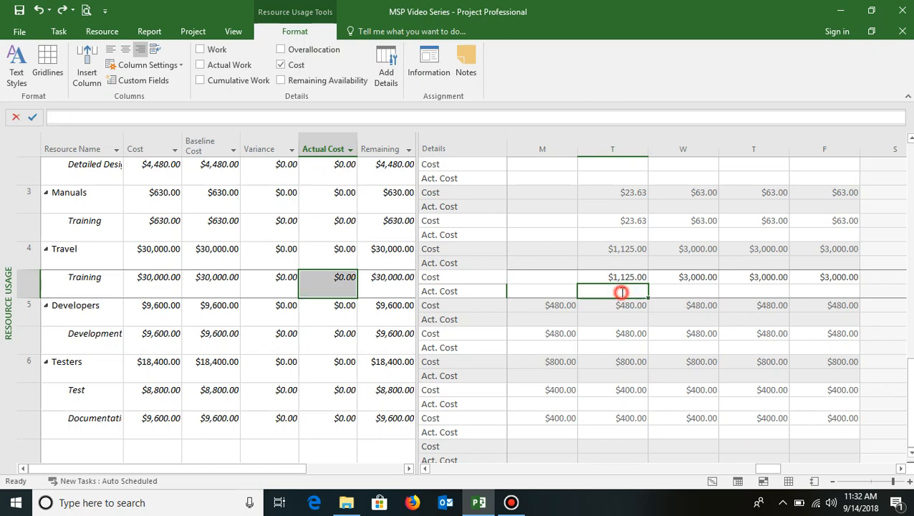
{"action": "left_click", "coordinate": [622, 291]}
{"action": "type", "text": "0"}
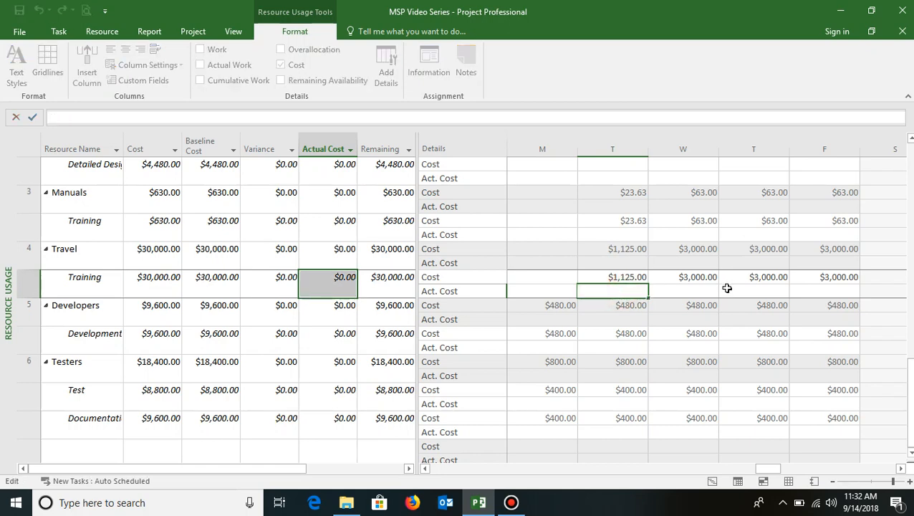
{"action": "left_click", "coordinate": [703, 292]}
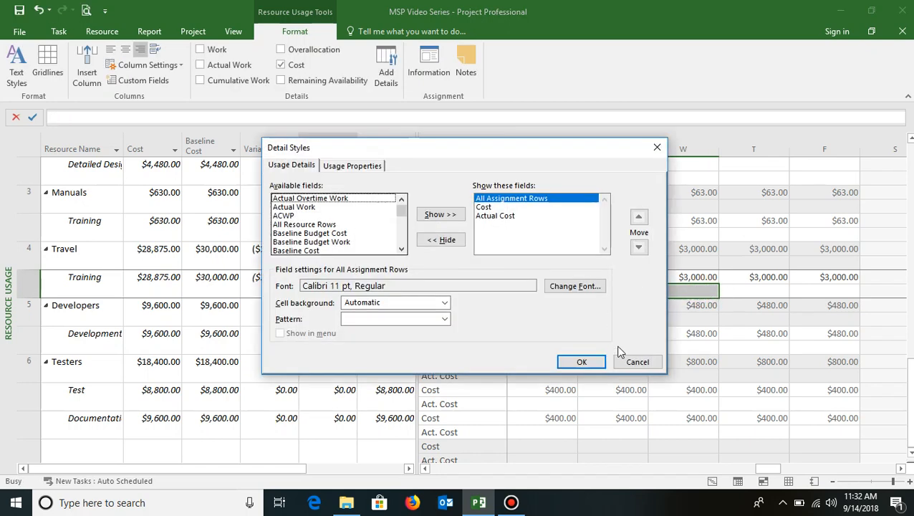
{"action": "left_click", "coordinate": [635, 361]}
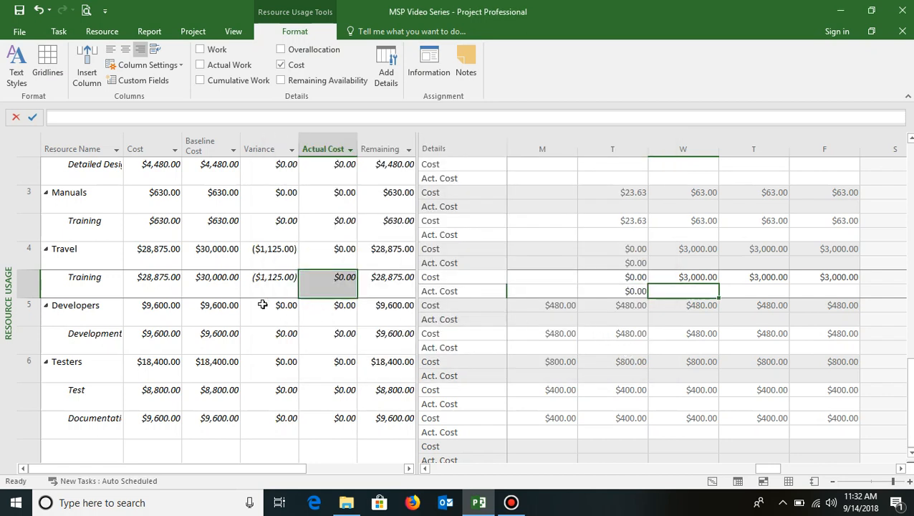
Remove the zero actual cost from Tuesday for the Training assignment under Travel.
{"action": "left_click", "coordinate": [630, 291]}
{"action": "key", "text": "Delete"}
{"action": "left_click", "coordinate": [688, 287]}
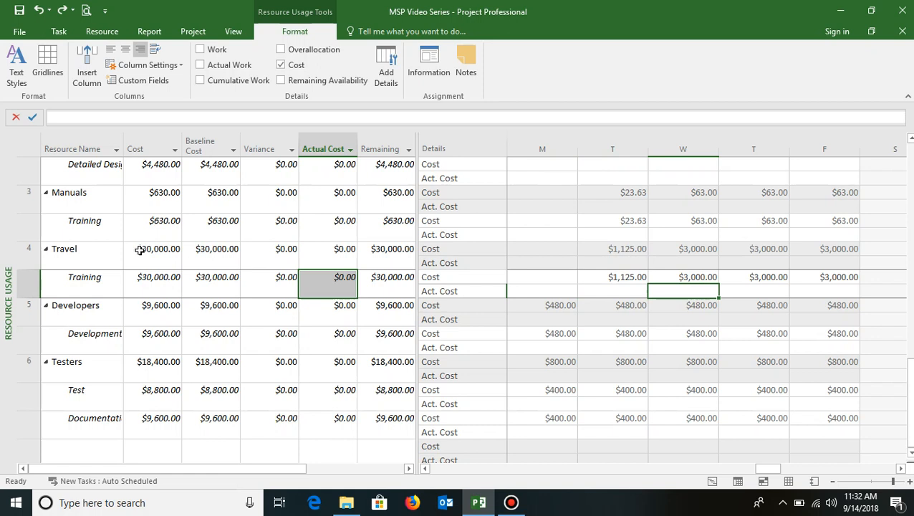
Return to the Gantt Chart view.
{"action": "left_click", "coordinate": [59, 33]}
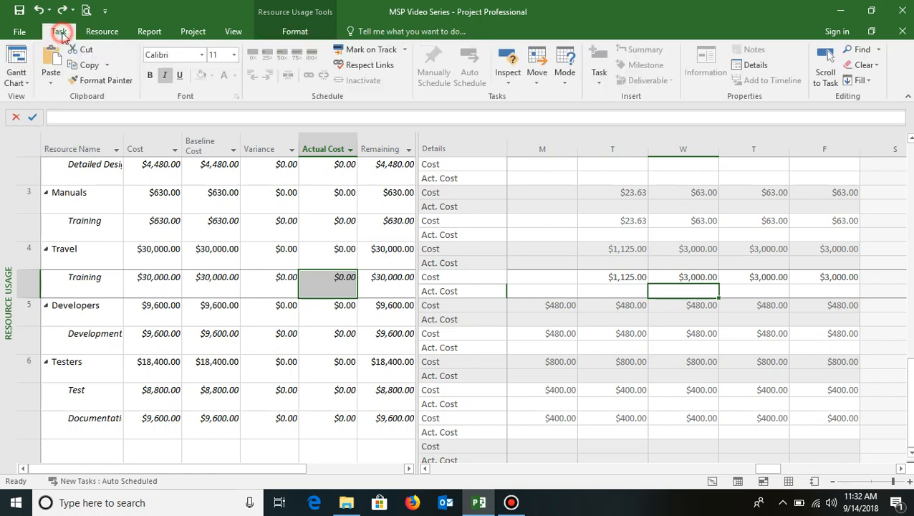
{"action": "left_click", "coordinate": [16, 60]}
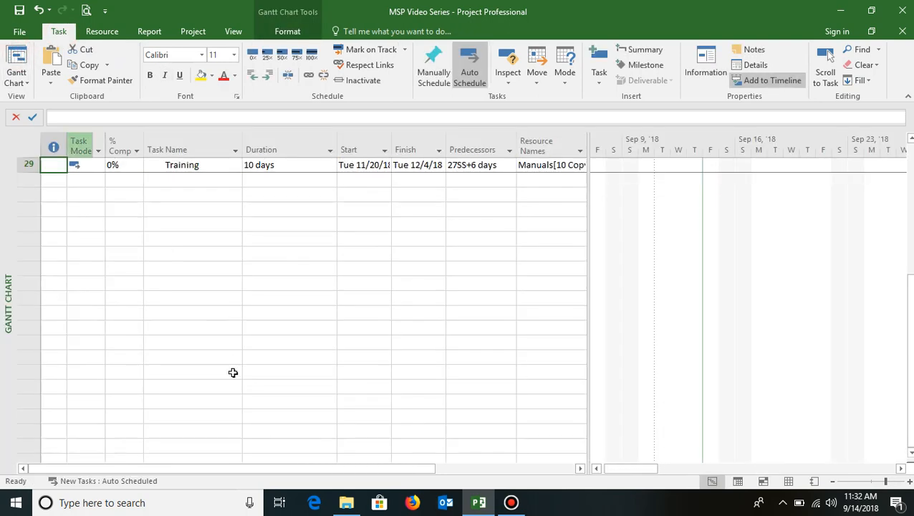
Set the project's status date to Tue 10/9/18.
{"action": "scroll", "coordinate": [233, 373], "scroll_direction": "up", "scroll_amount": 10}
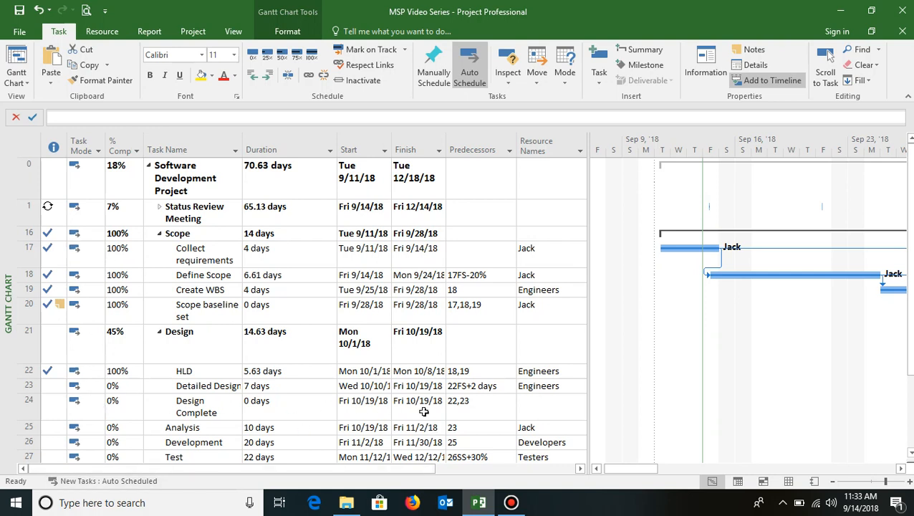
{"action": "left_click", "coordinate": [438, 376]}
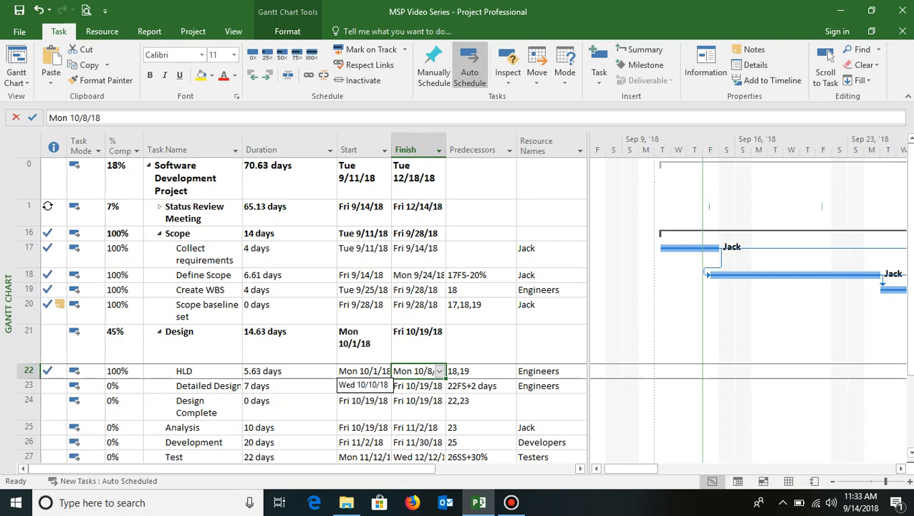
{"action": "left_click", "coordinate": [193, 32]}
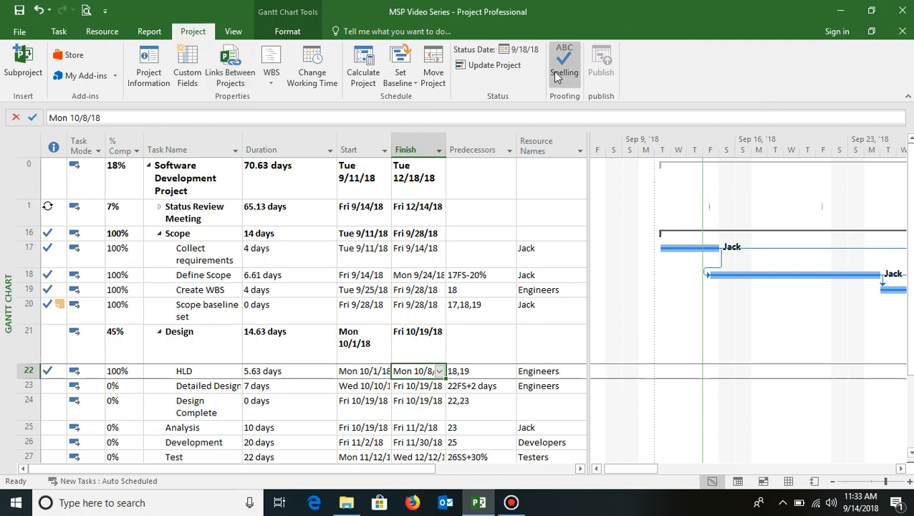
{"action": "left_click", "coordinate": [523, 50]}
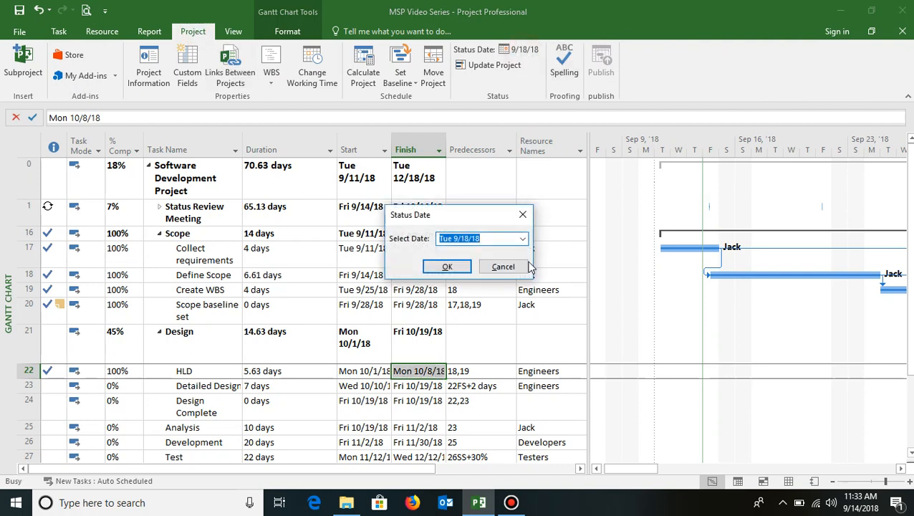
{"action": "left_click", "coordinate": [523, 241]}
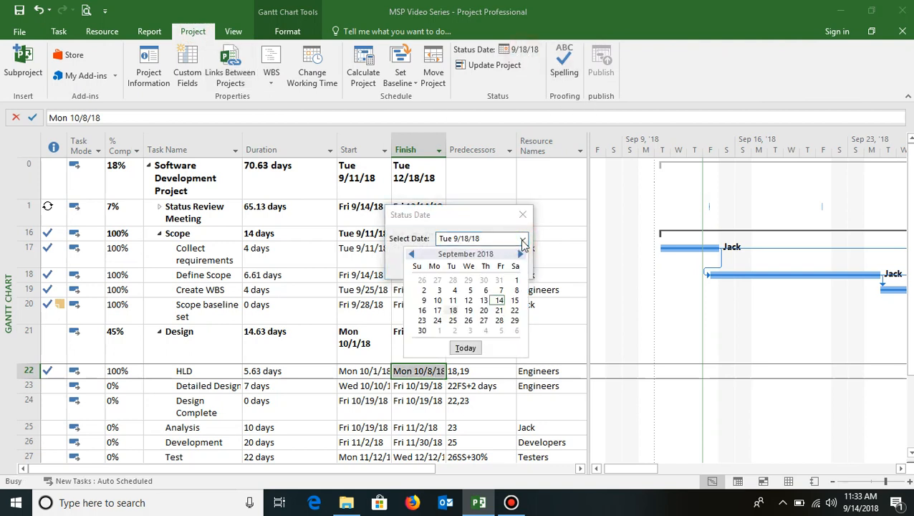
{"action": "left_click", "coordinate": [520, 254]}
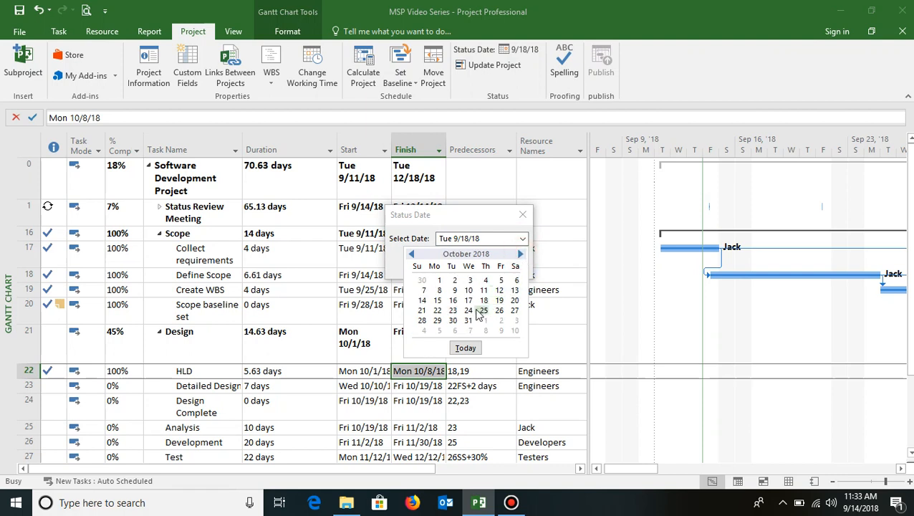
{"action": "left_click", "coordinate": [454, 290]}
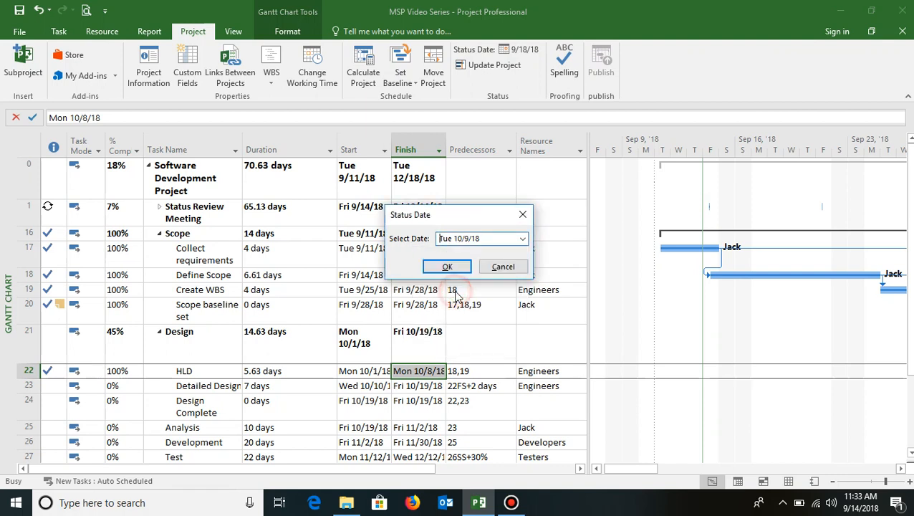
{"action": "left_click", "coordinate": [453, 270]}
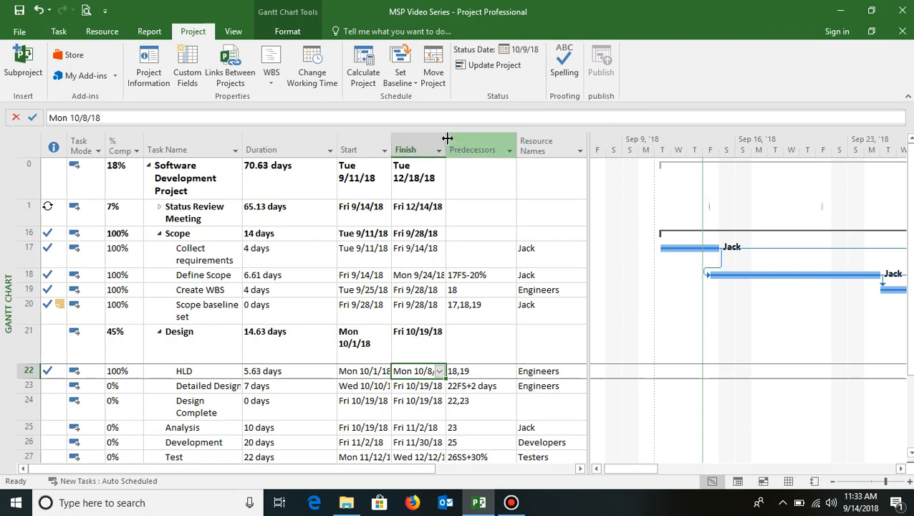
Widen the Finish column so the full finish dates fit, and look over the task list.
{"action": "left_click_drag", "start_coordinate": [447, 138], "coordinate": [503, 138]}
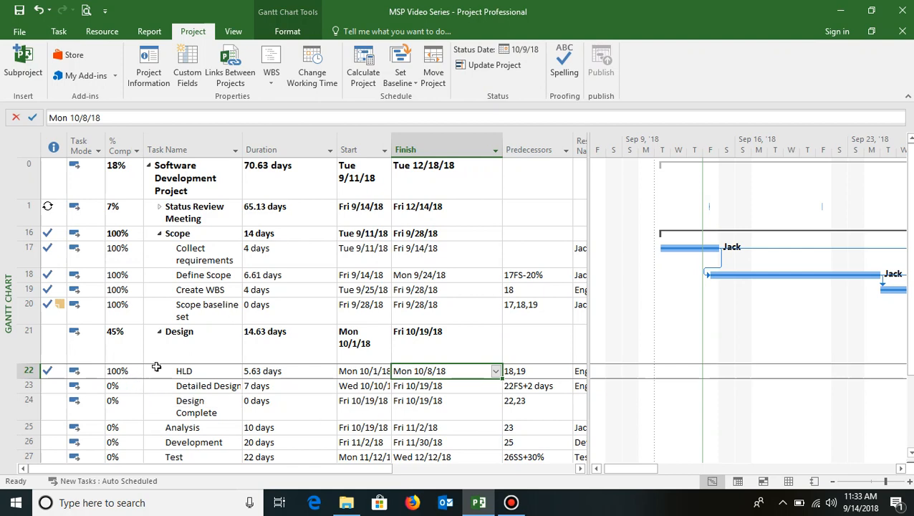
{"action": "scroll", "coordinate": [282, 296], "scroll_direction": "down", "scroll_amount": 1}
{"action": "scroll", "coordinate": [282, 296], "scroll_direction": "down", "scroll_amount": 1}
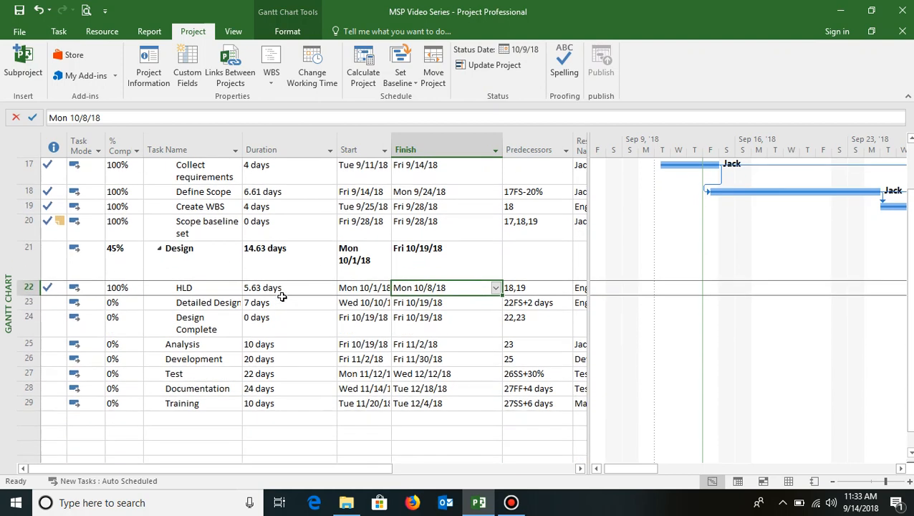
{"action": "scroll", "coordinate": [280, 294], "scroll_direction": "up", "scroll_amount": 2}
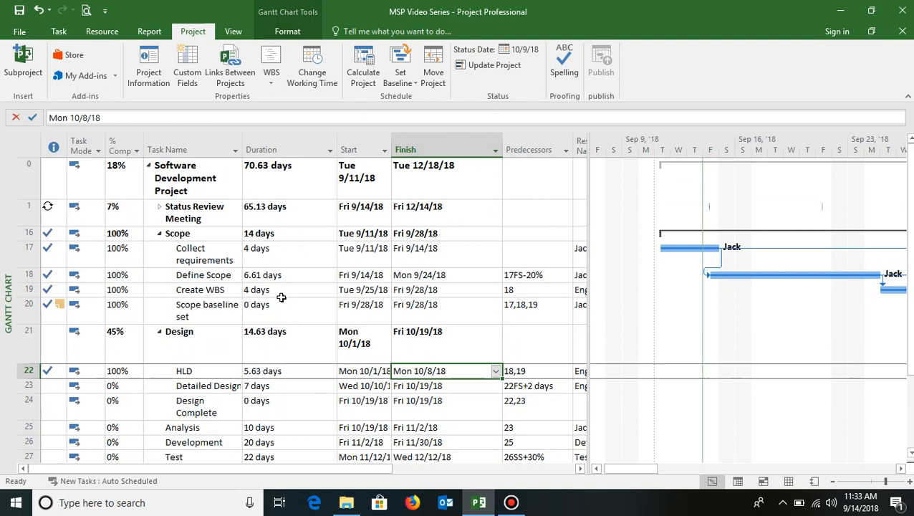